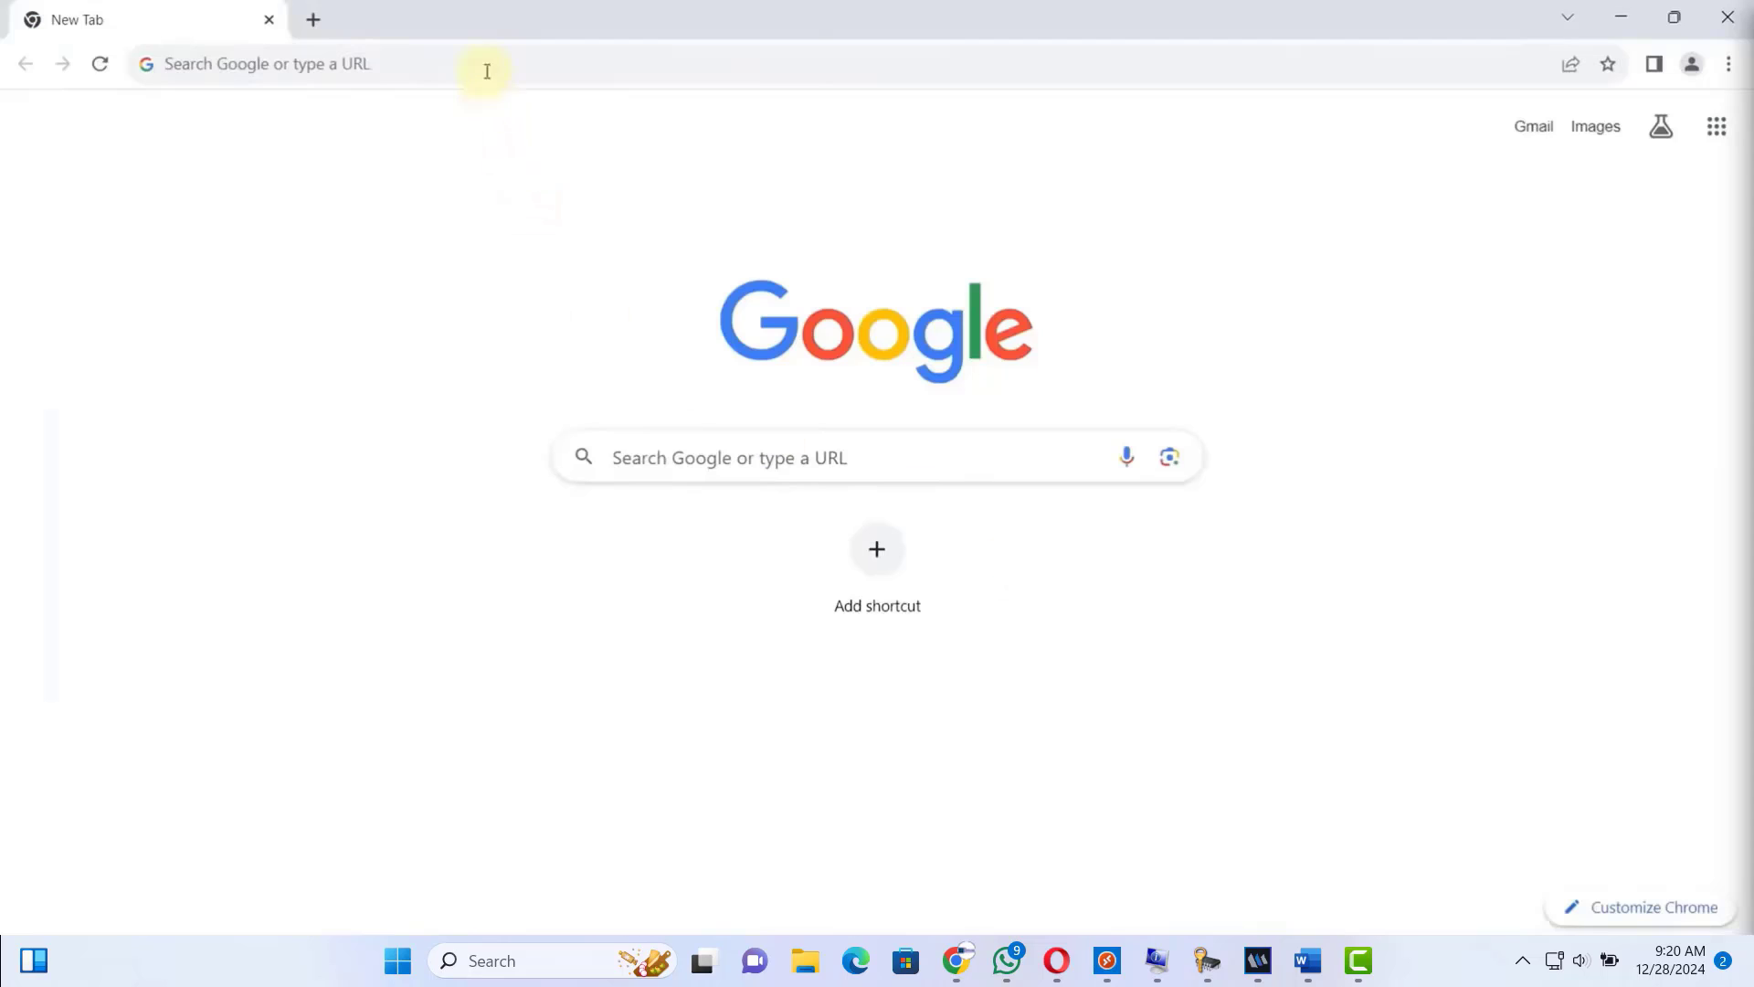
- Search Google for 'office customization tool'
click(487, 65)
text(of)
text(fice c)
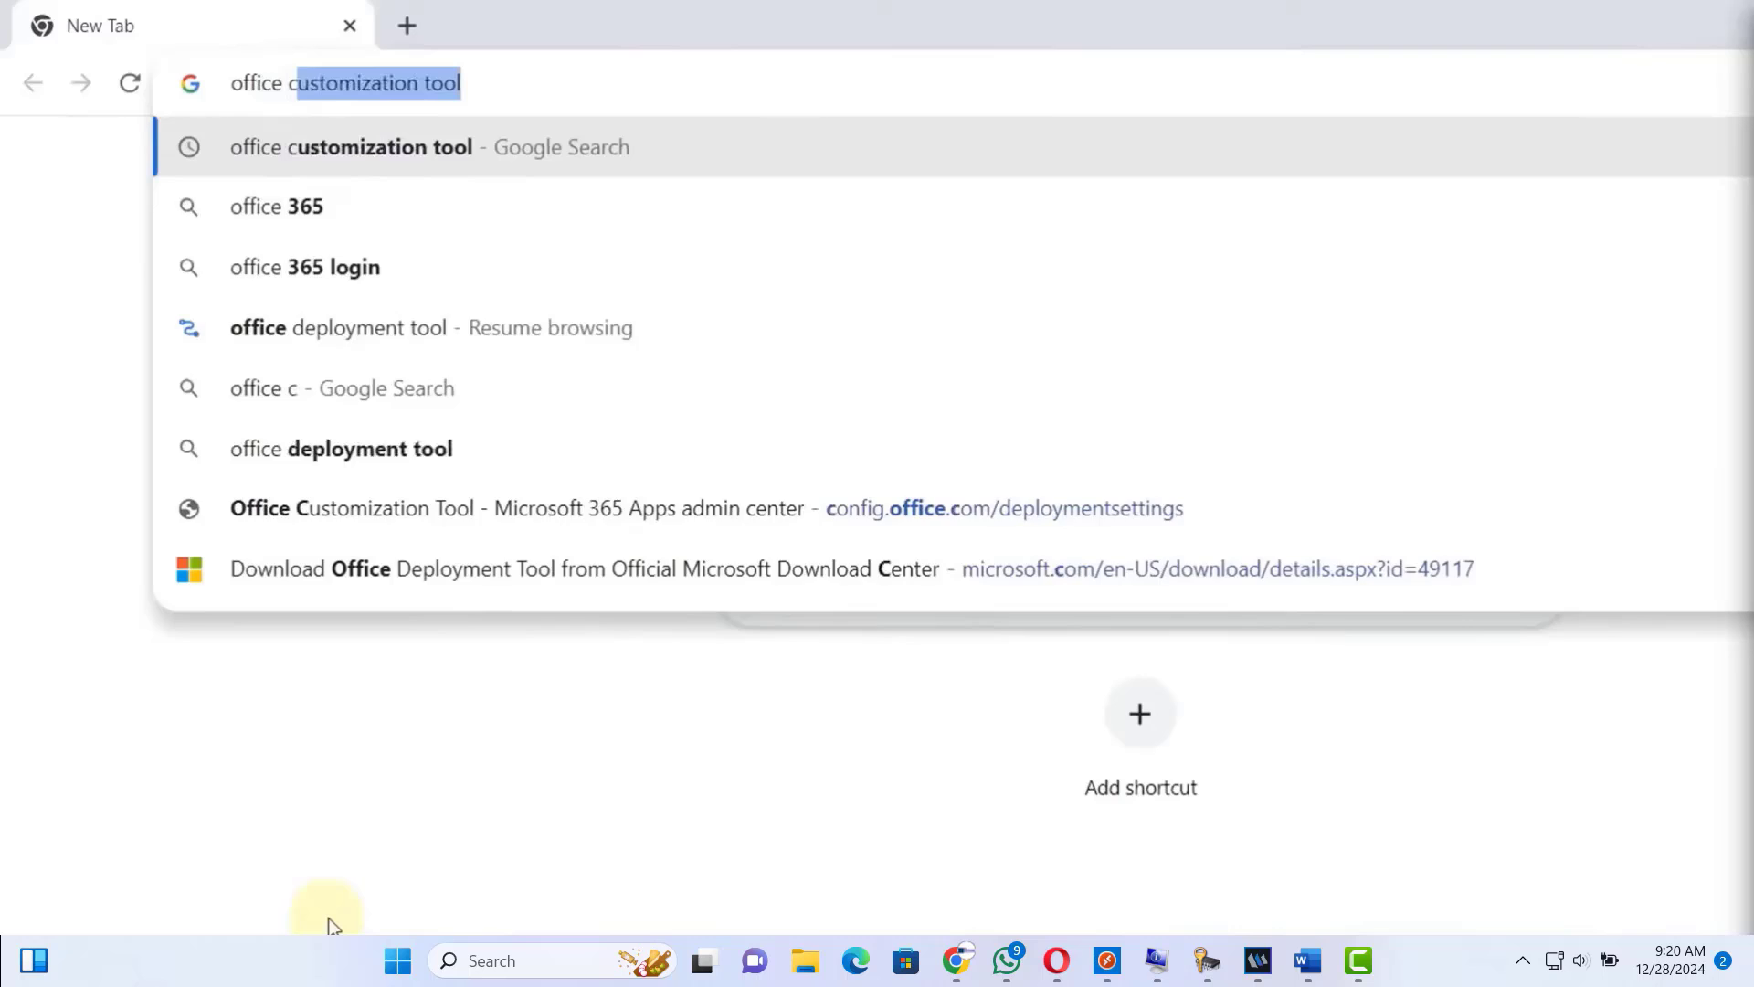
text(ustomizat)
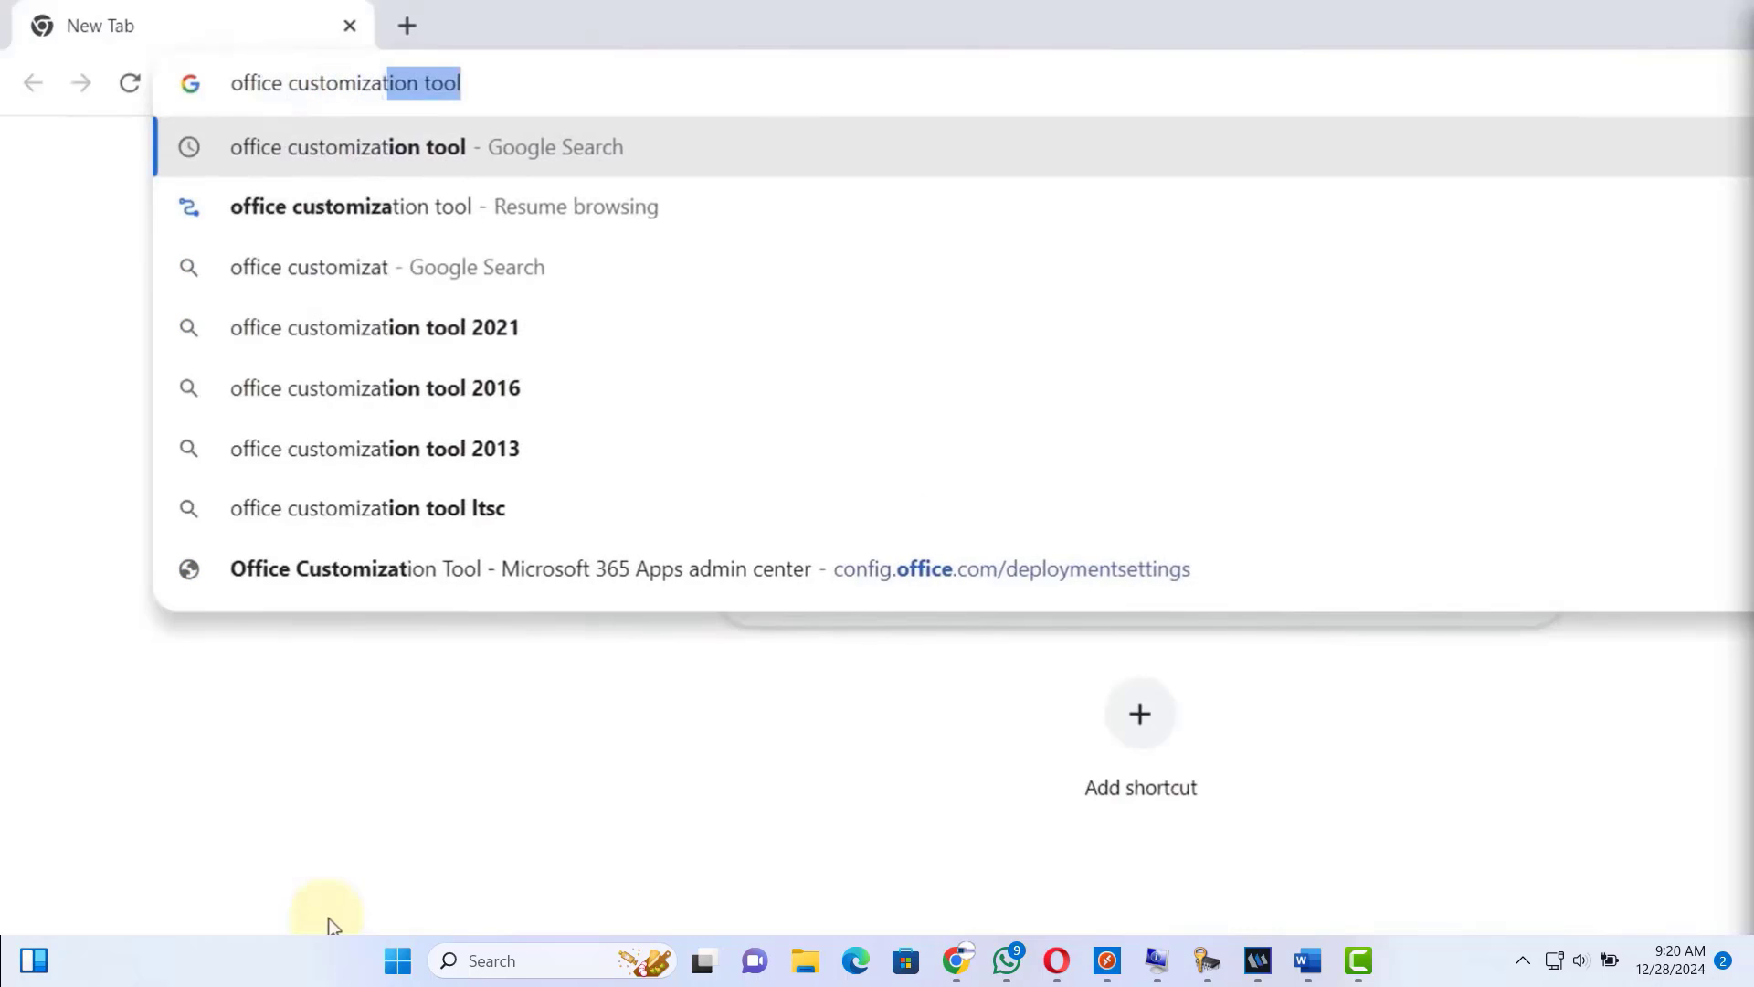
text(ion tool)
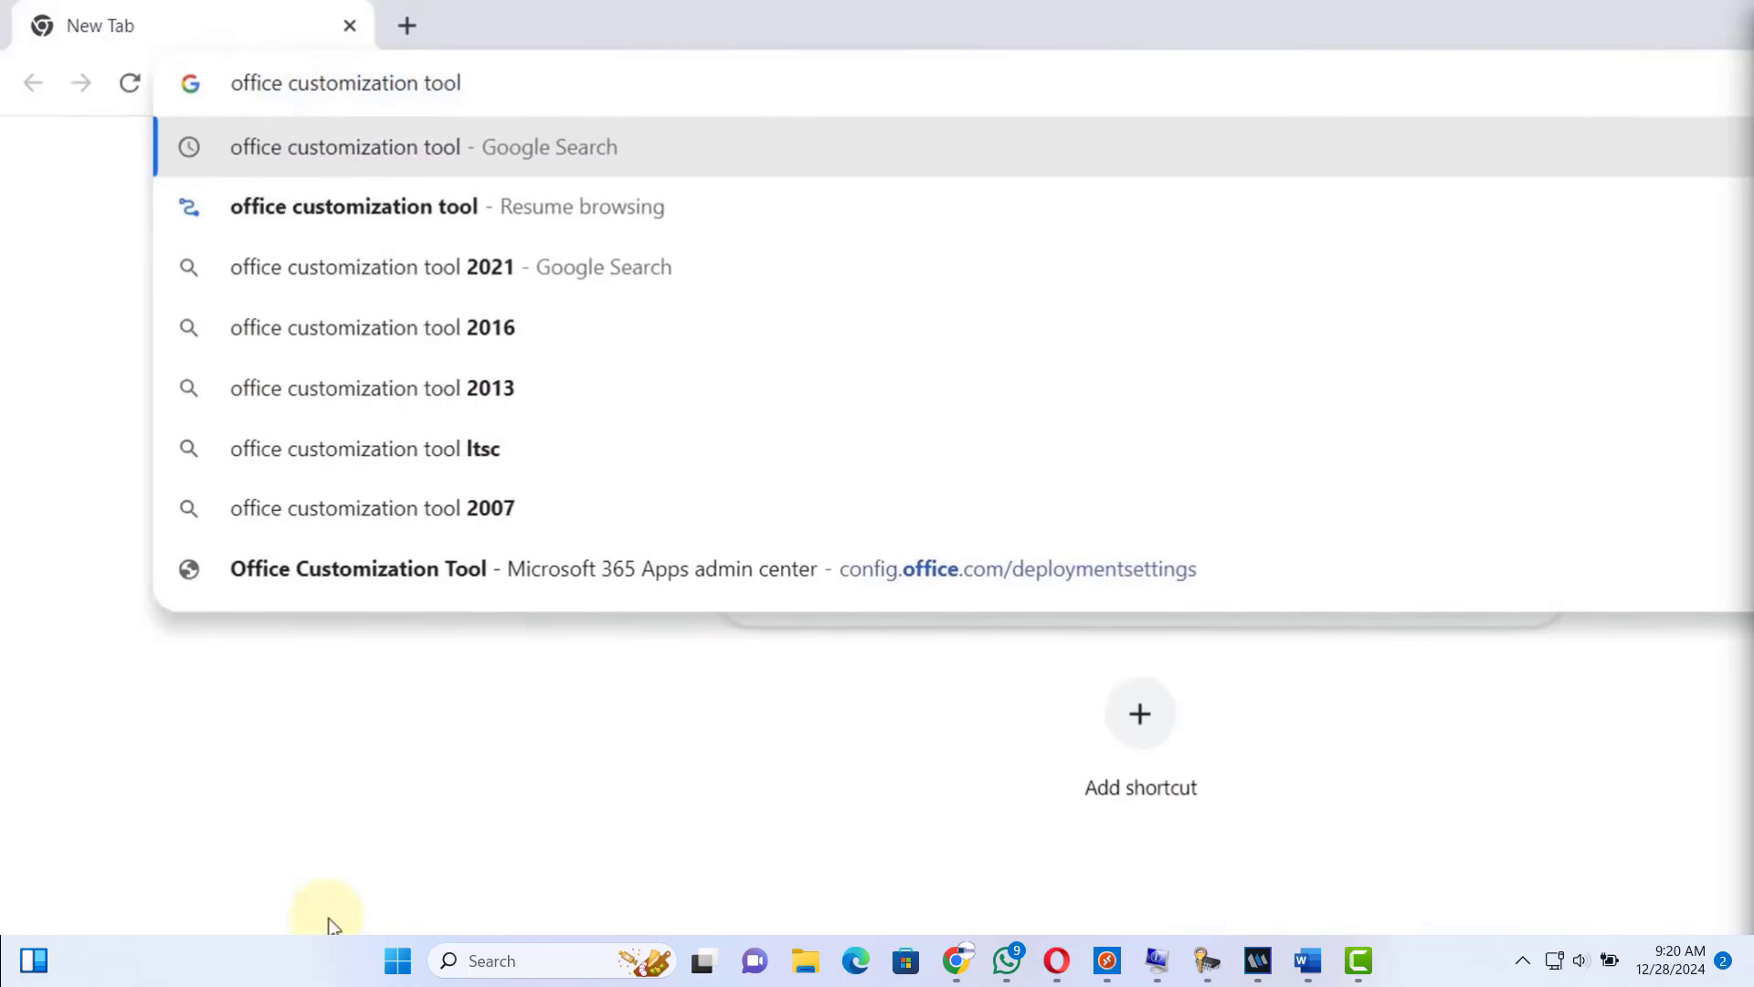
key(Return)
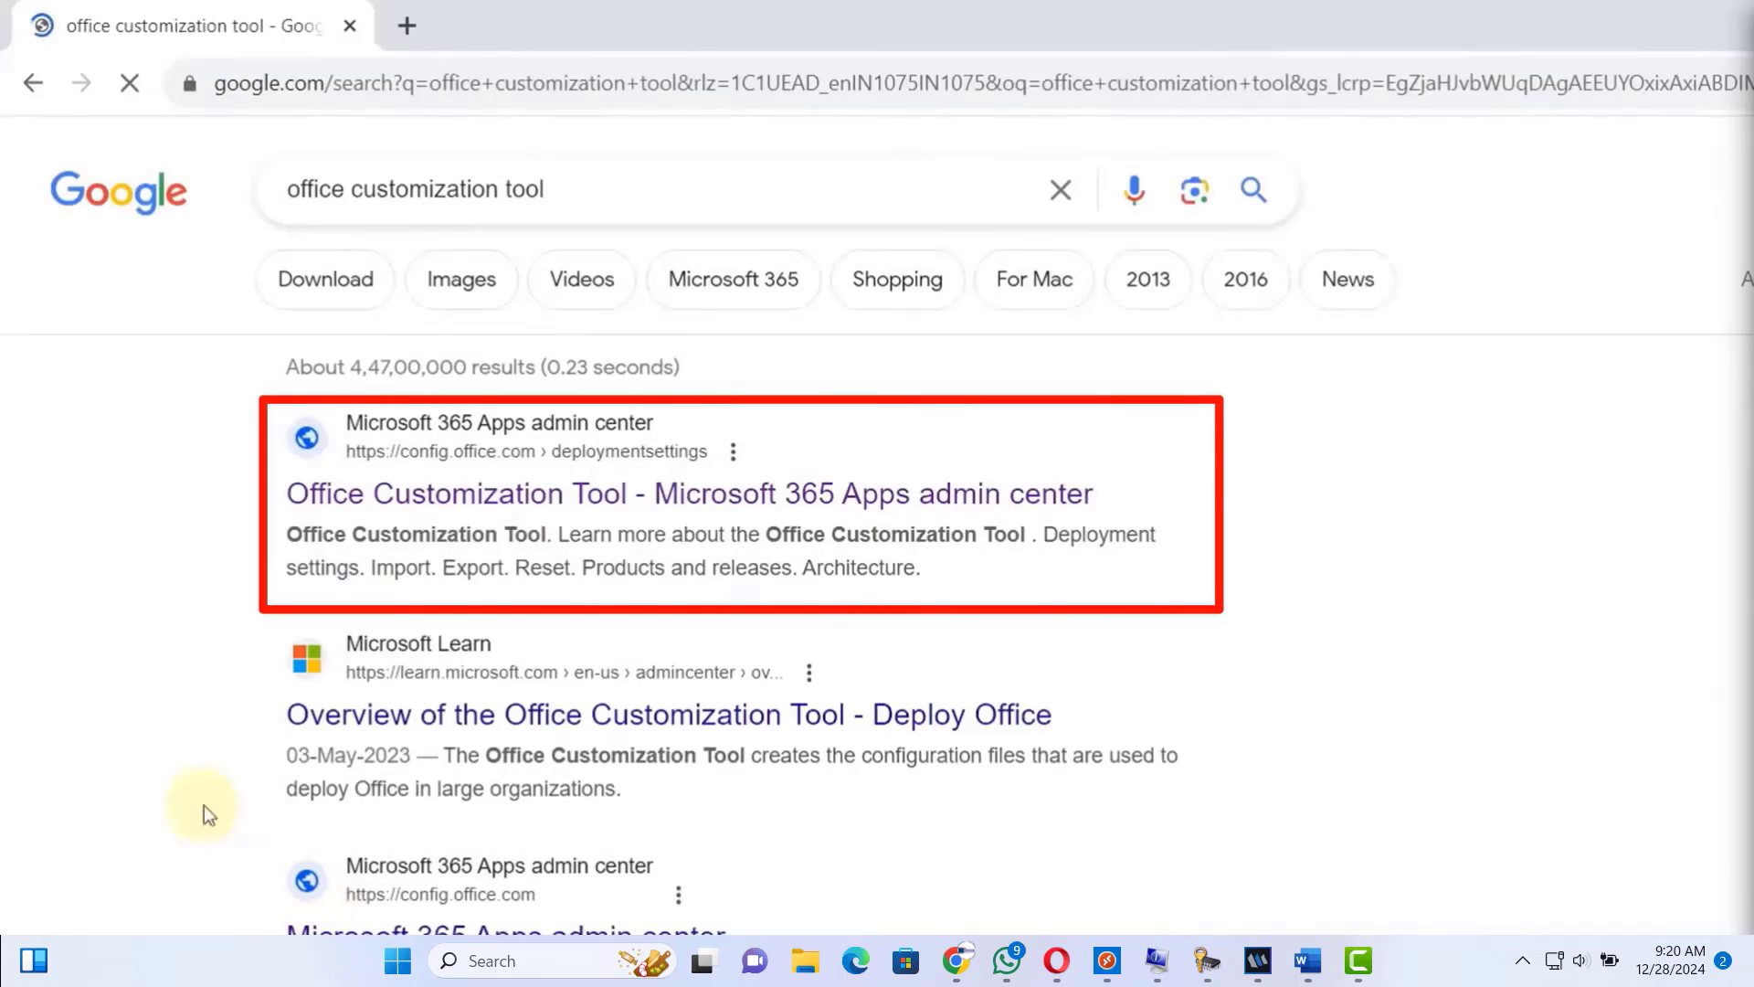
- Start a 64-bit deployment of Office LTSC Professional Plus 2021 - Volume License
click(489, 494)
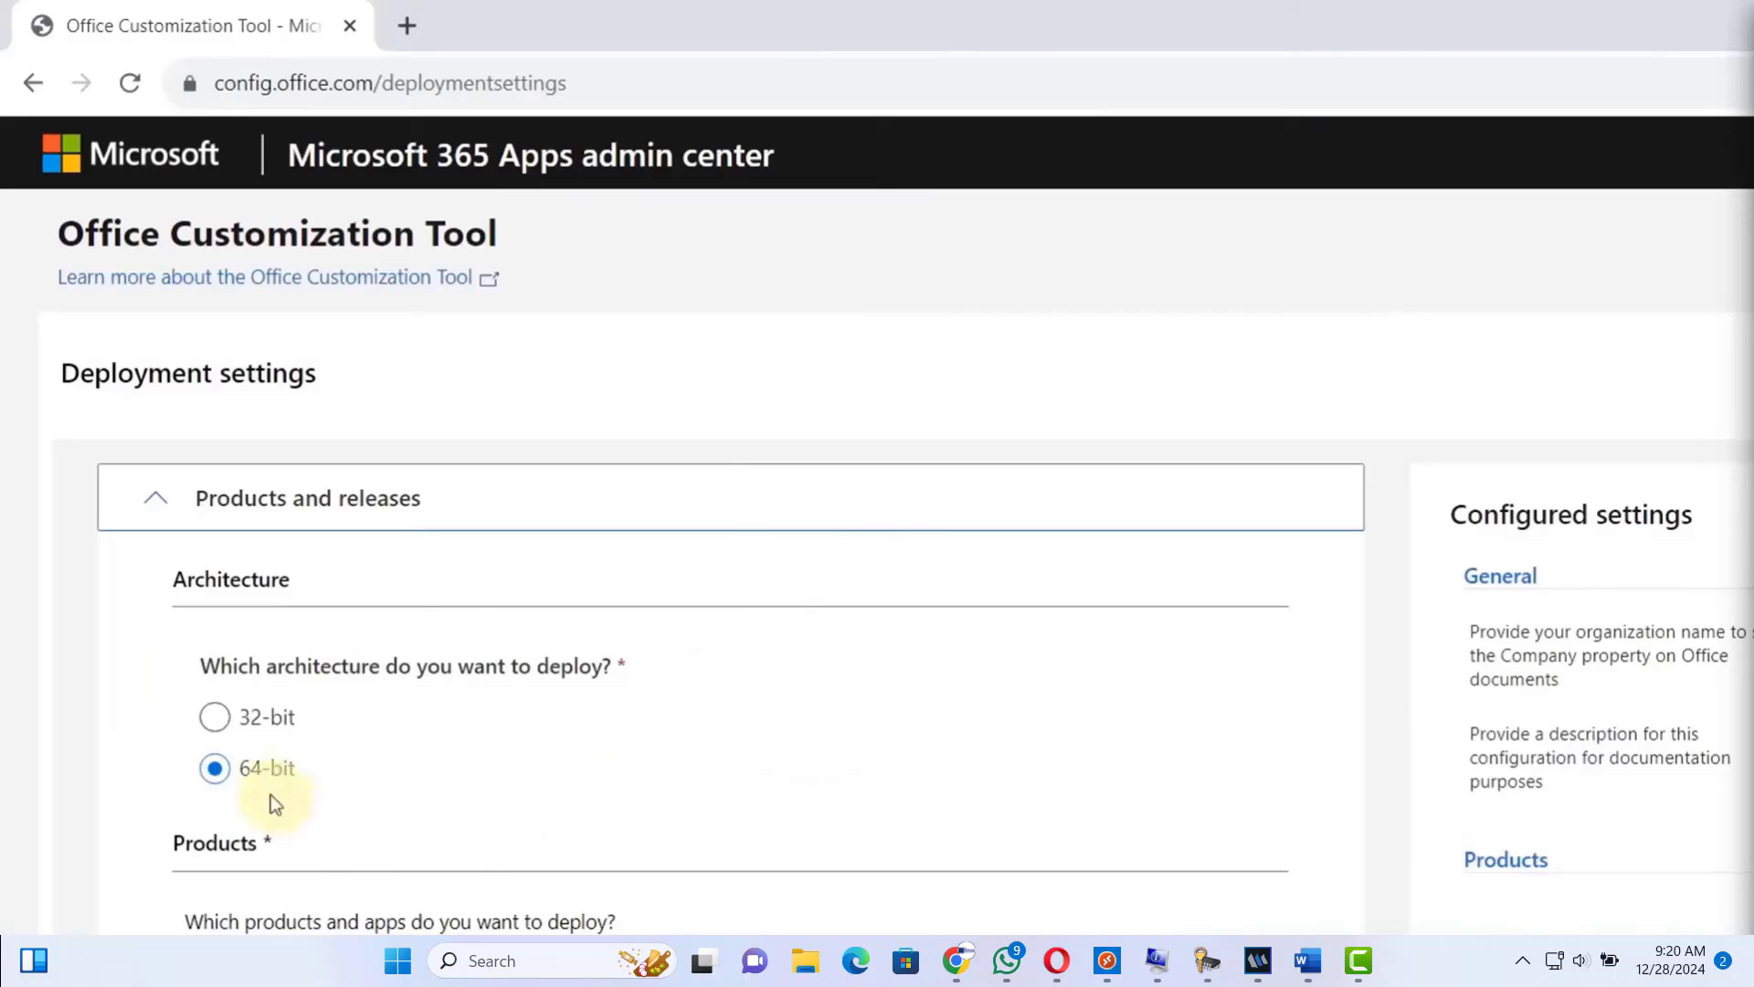
click(213, 770)
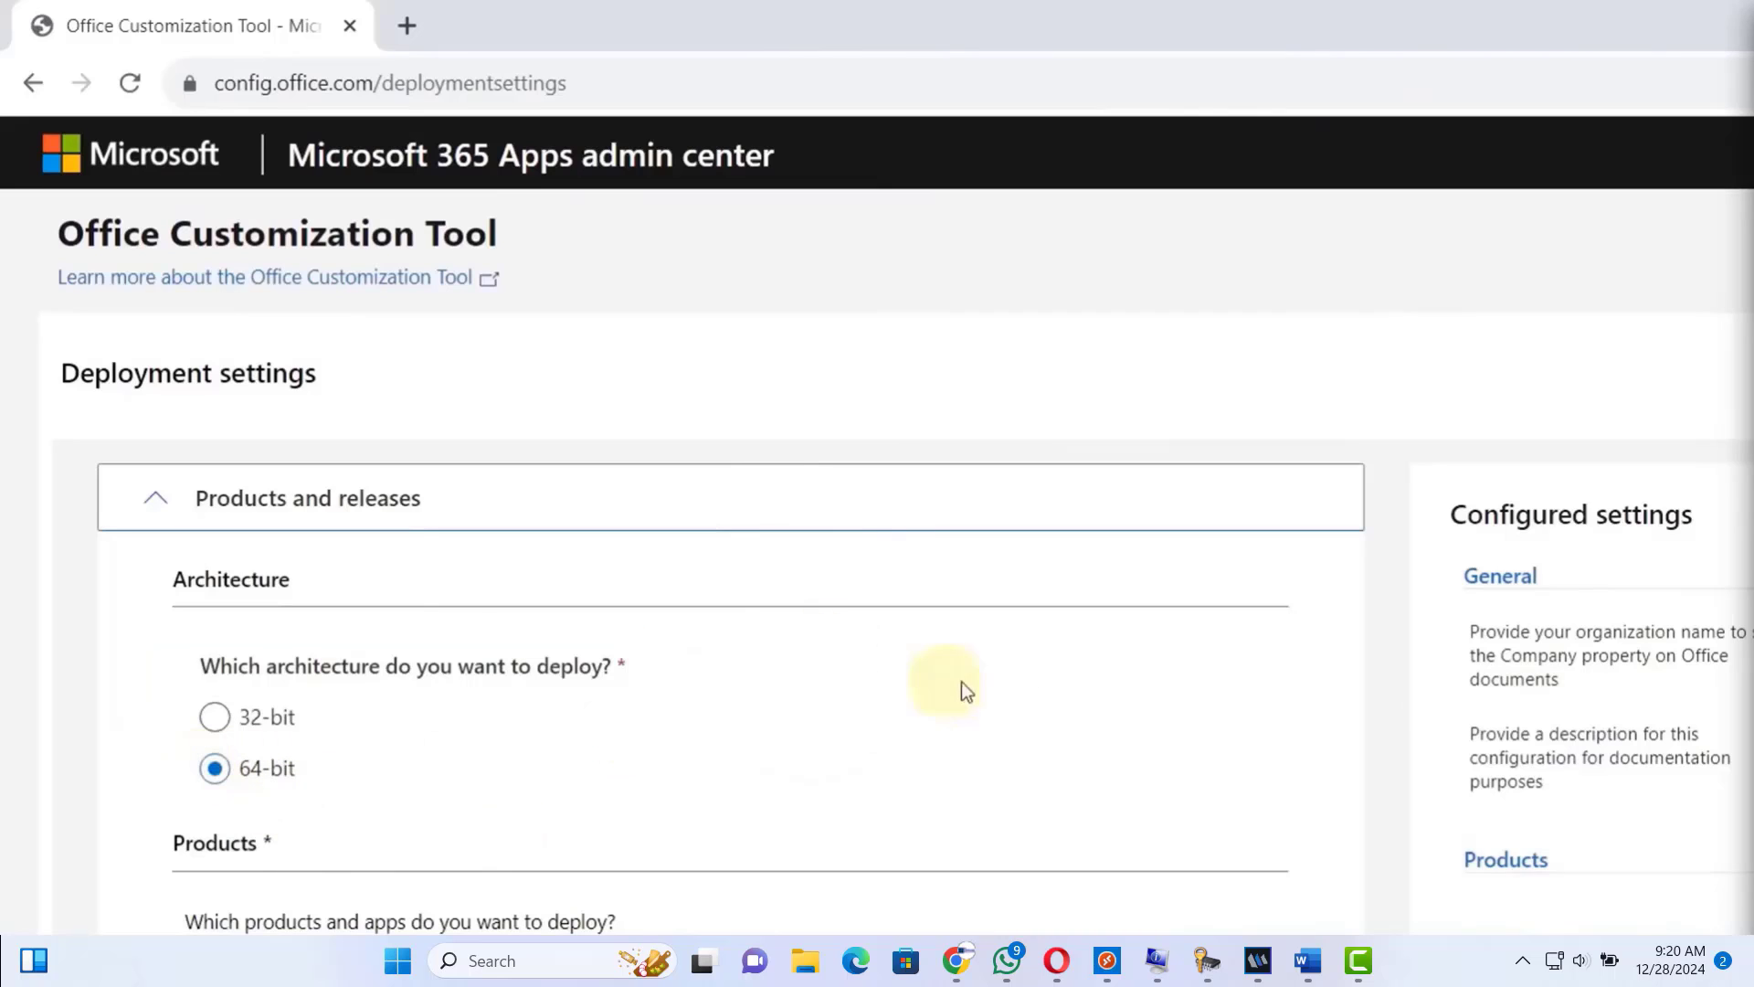
scroll(1032, 658, down, 3)
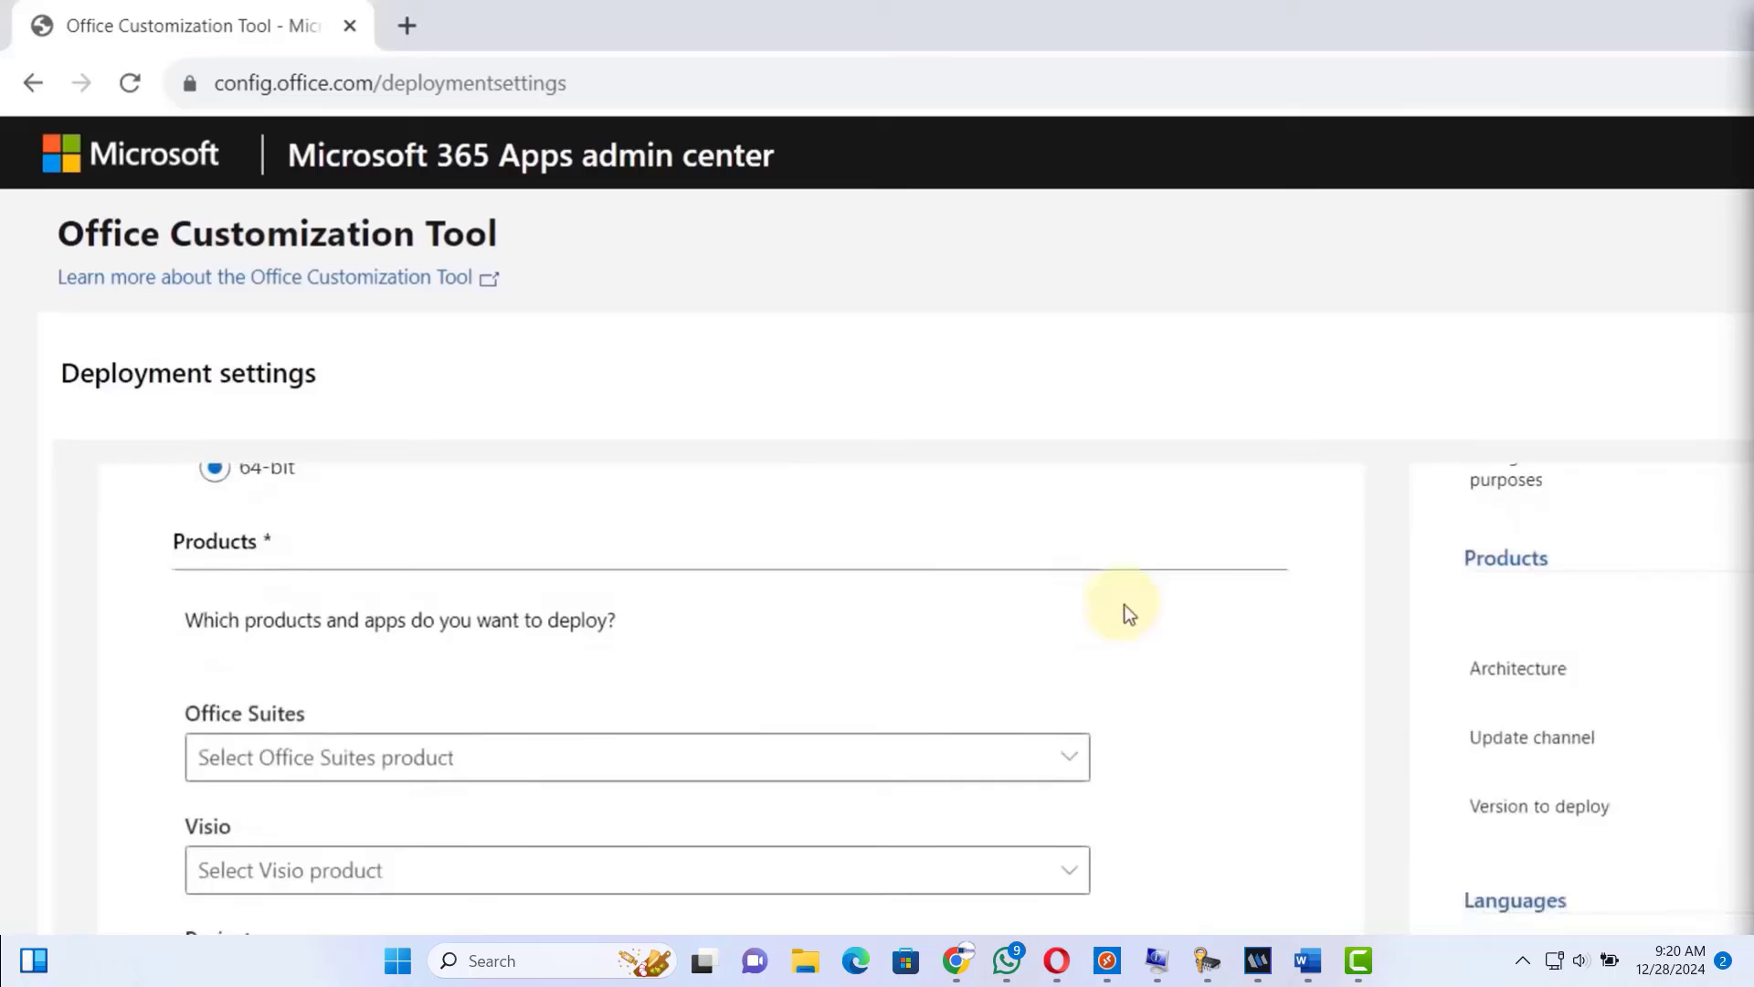
click(533, 757)
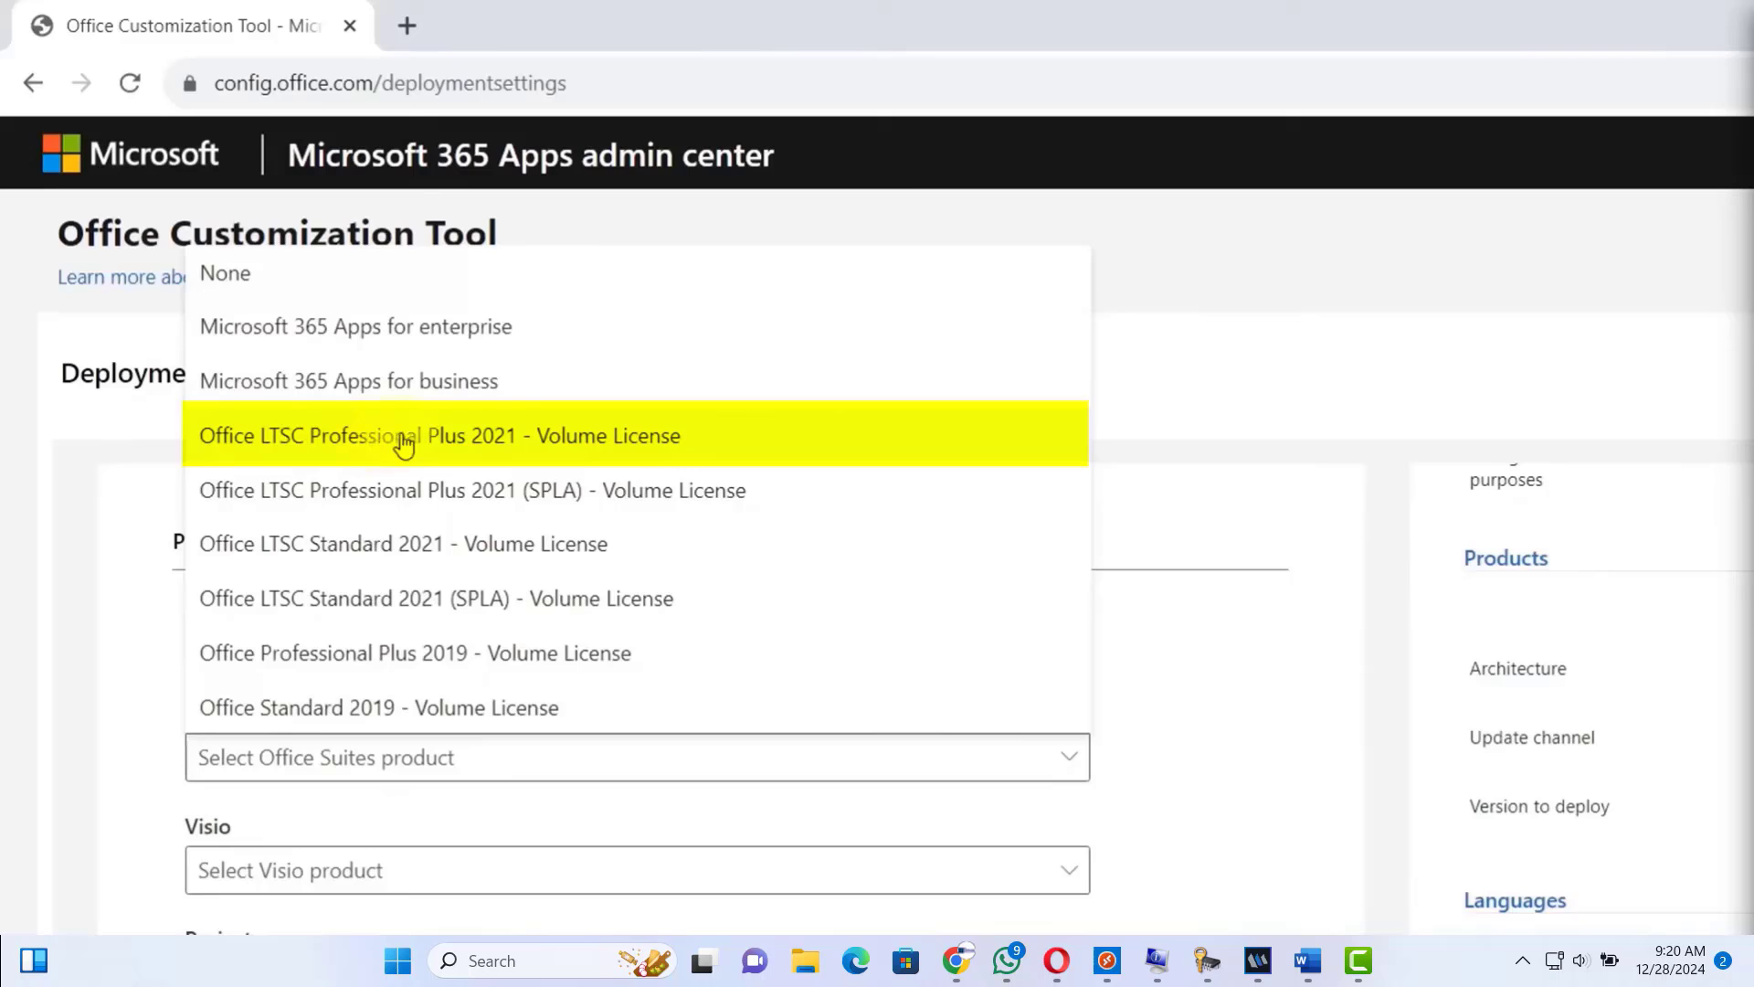
click(513, 436)
scroll(1060, 616, down, 3)
scroll(767, 667, down, 7)
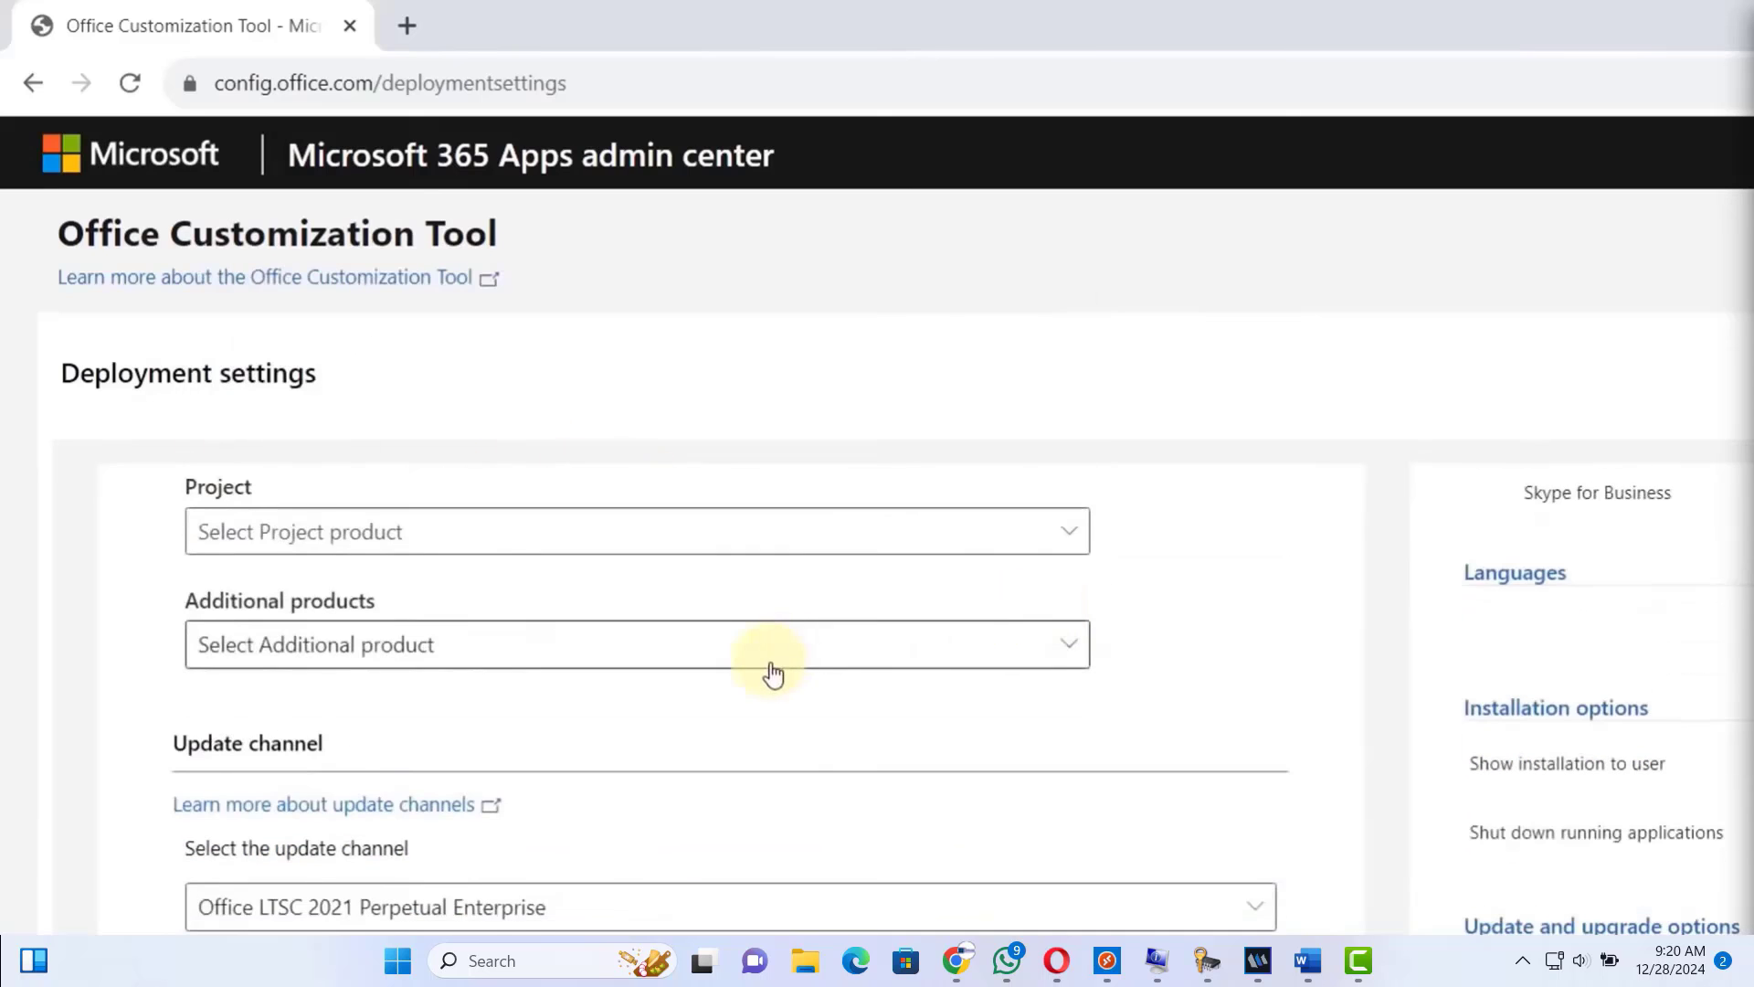
scroll(766, 671, down, 5)
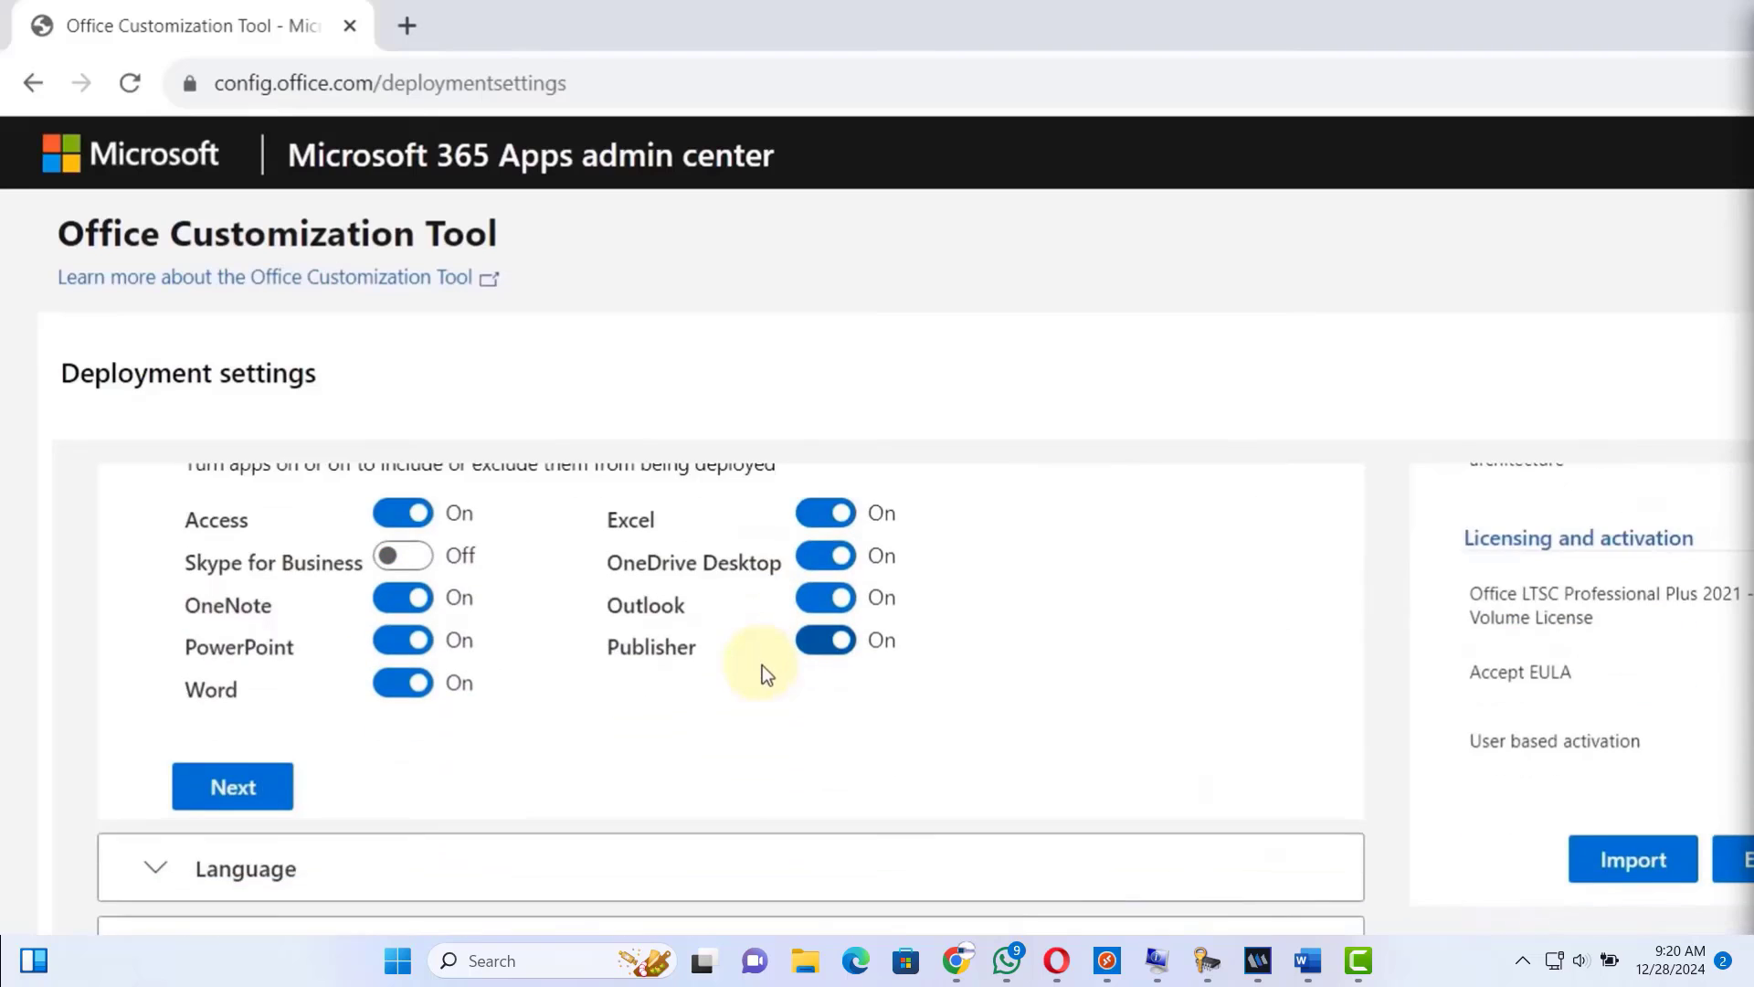
- Make English (United States) the primary language and advance to Installation
click(241, 638)
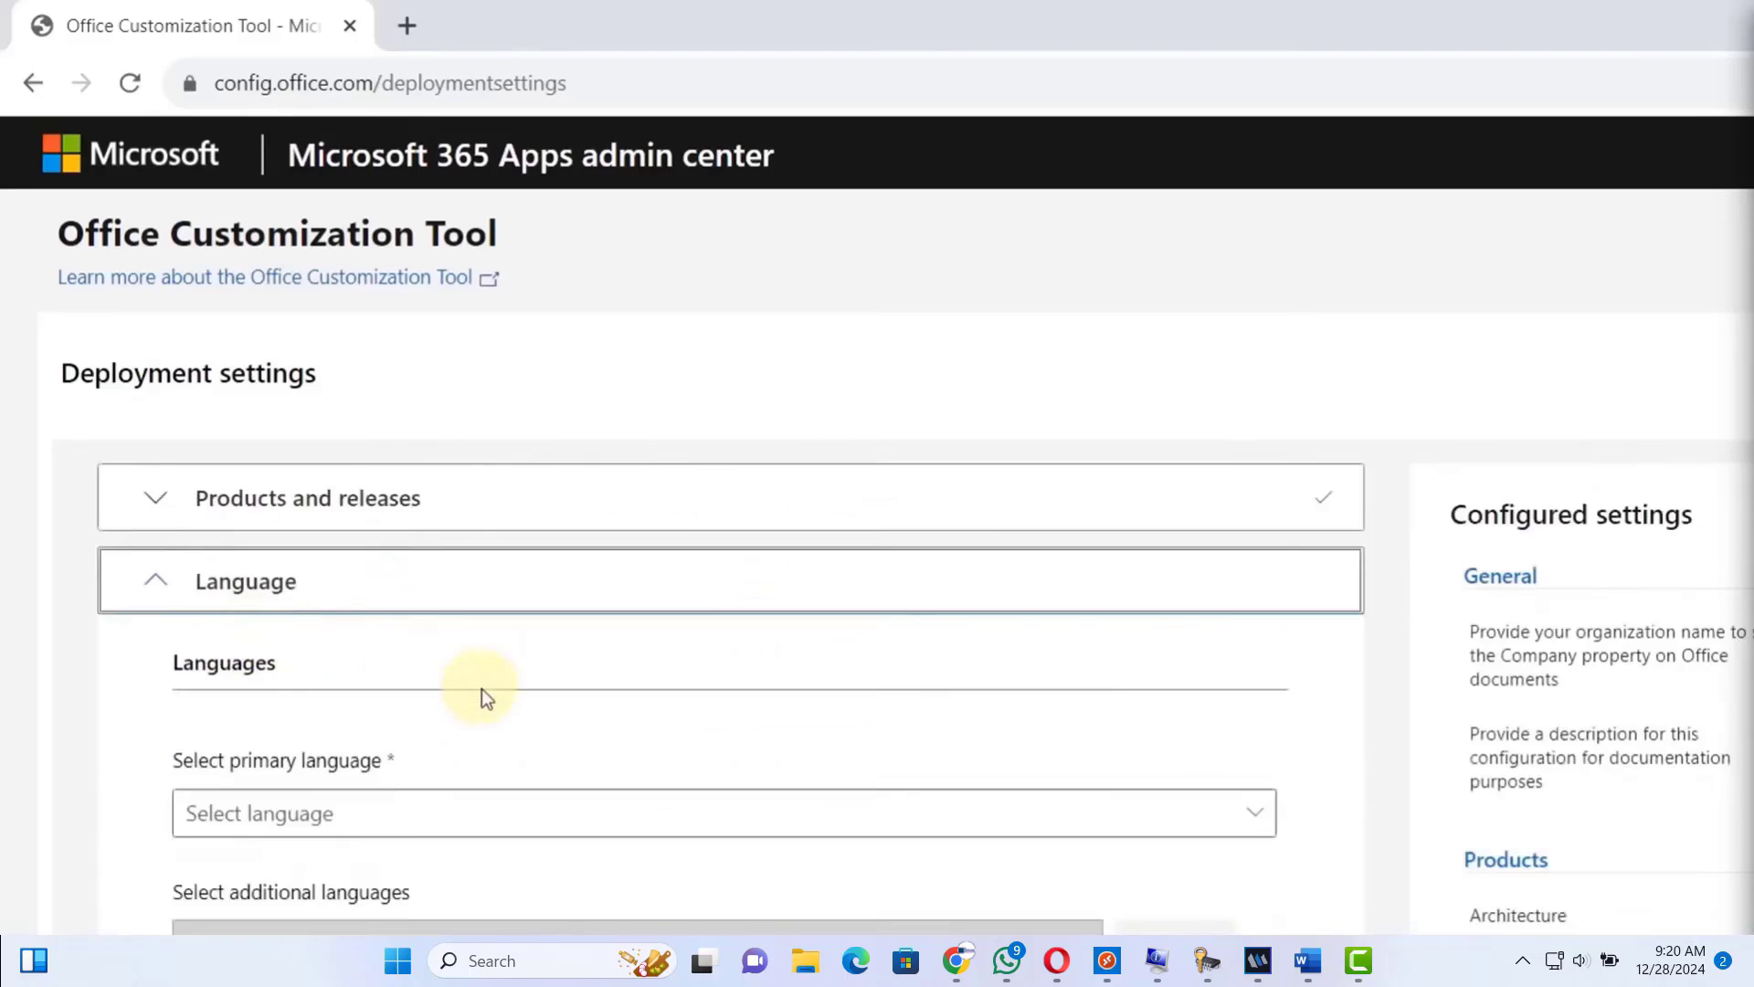
click(402, 814)
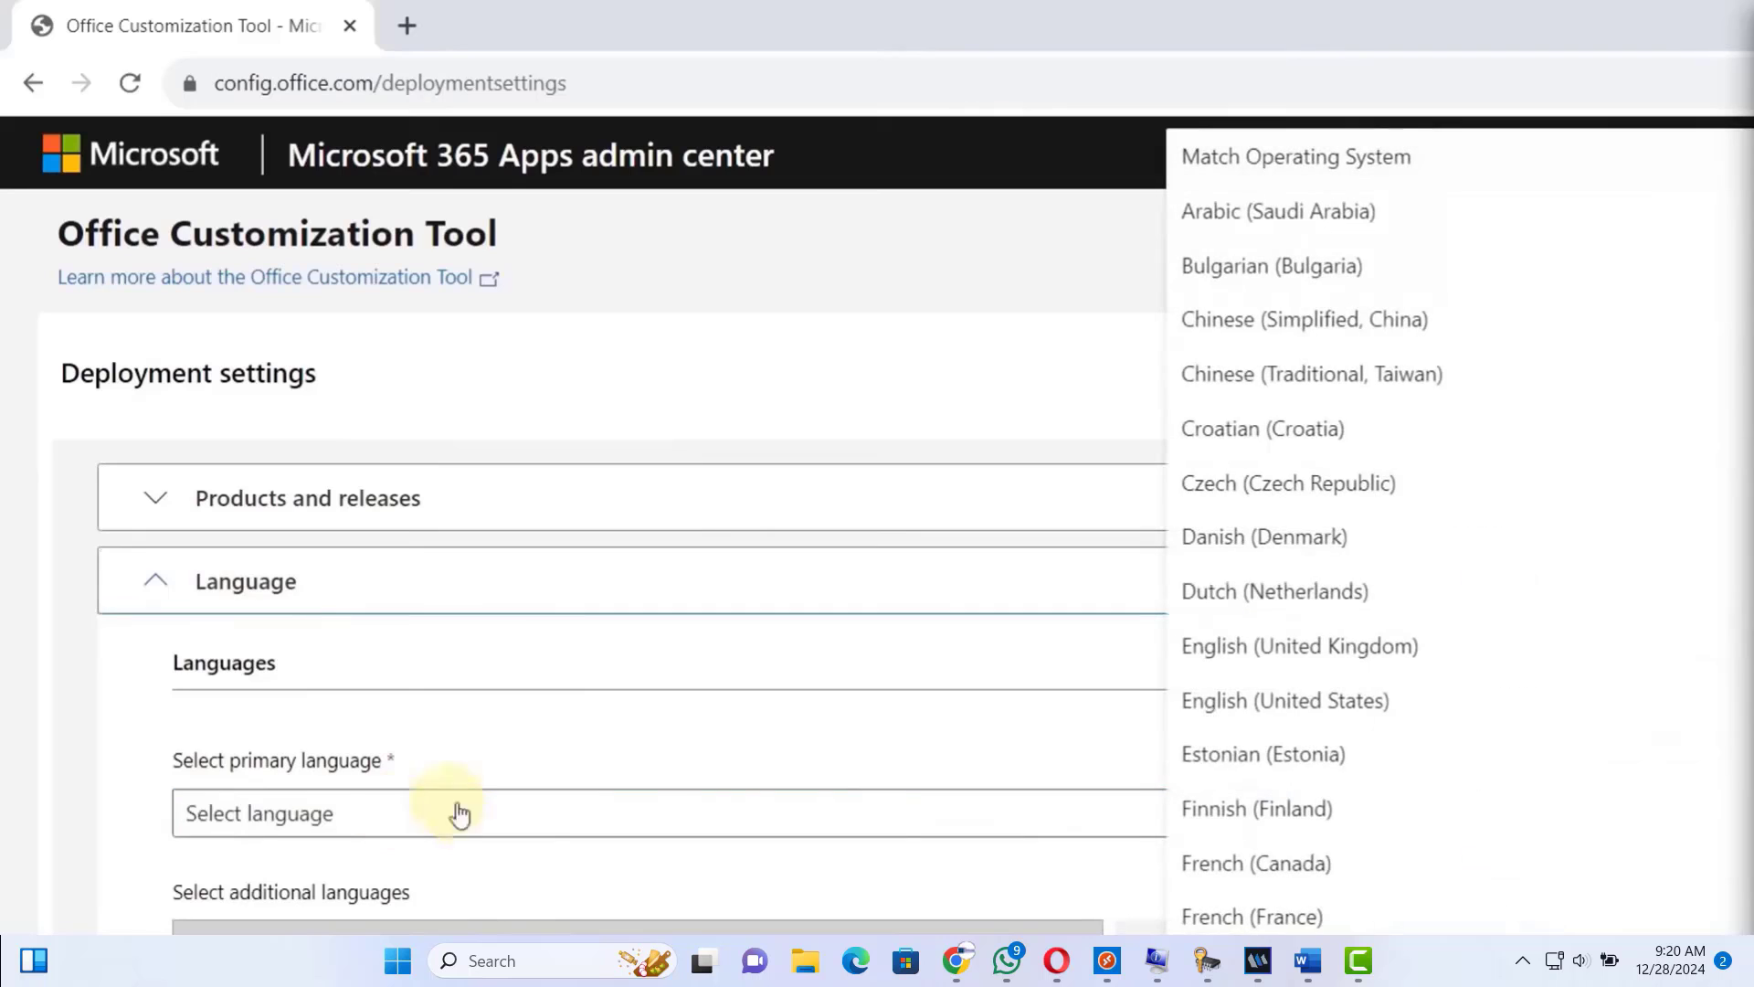
click(1339, 706)
scroll(722, 854, down, 2)
scroll(695, 869, down, 3)
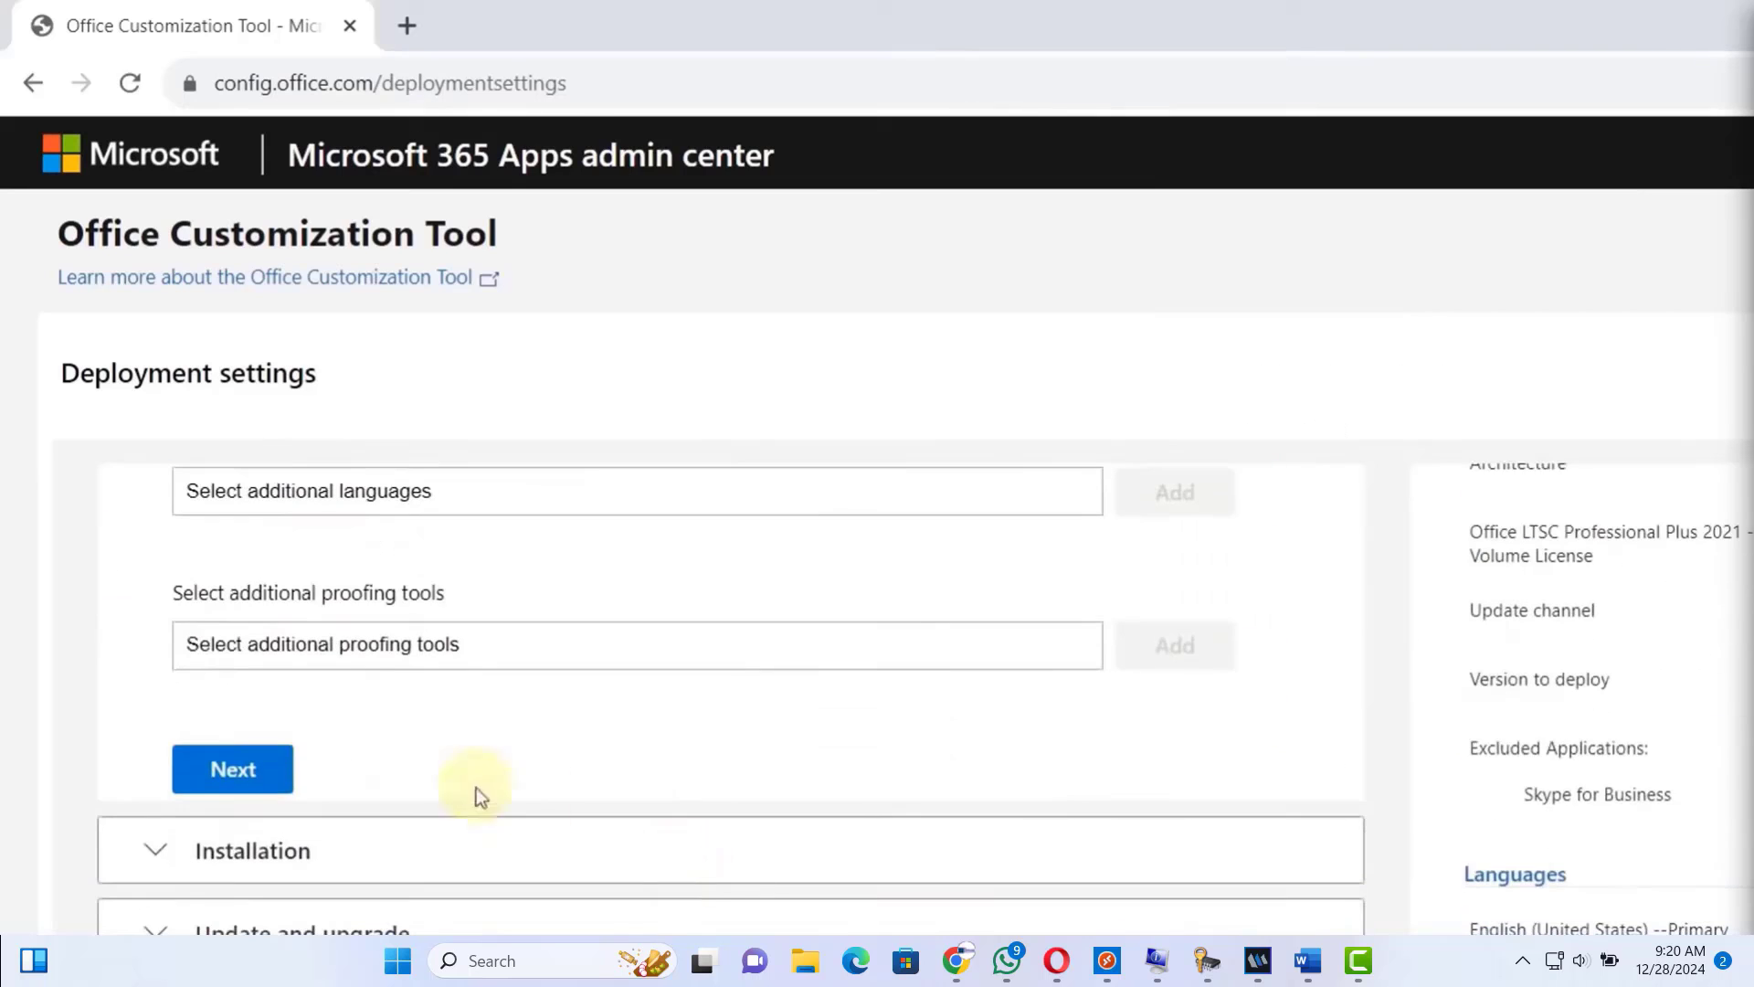
click(235, 768)
scroll(1024, 810, down, 5)
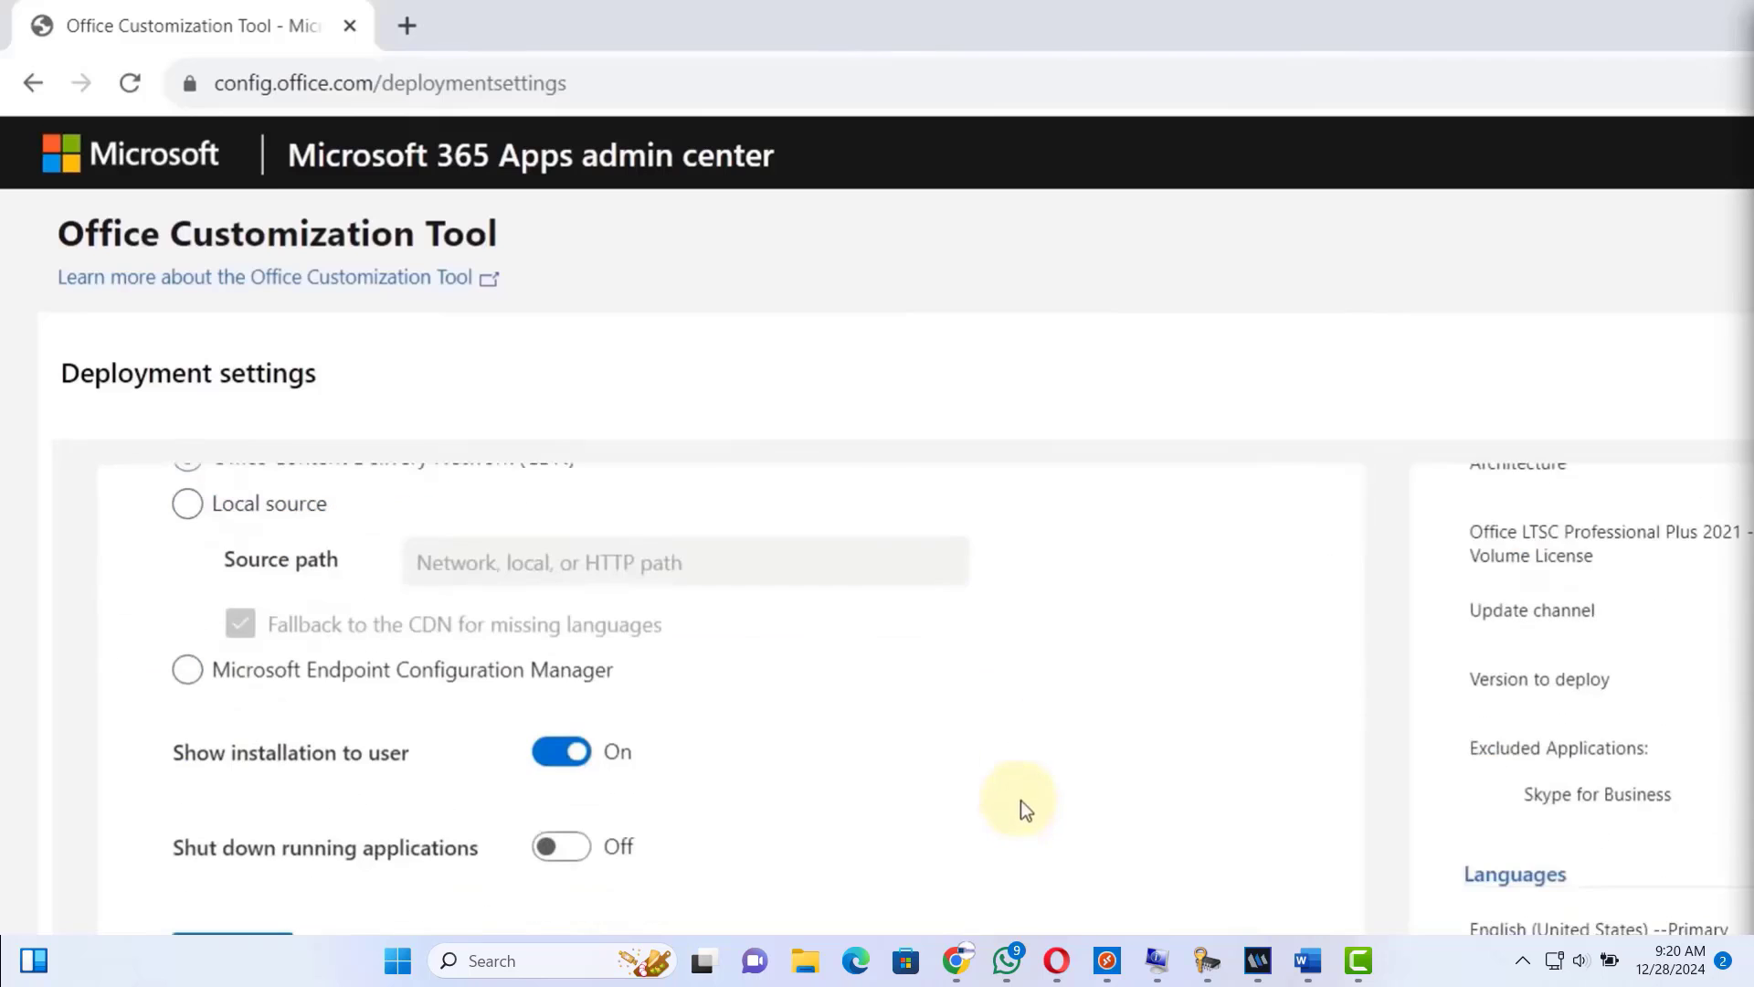
- In Update and upgrade, turn off uninstalling existing MSI versions of Office
click(235, 930)
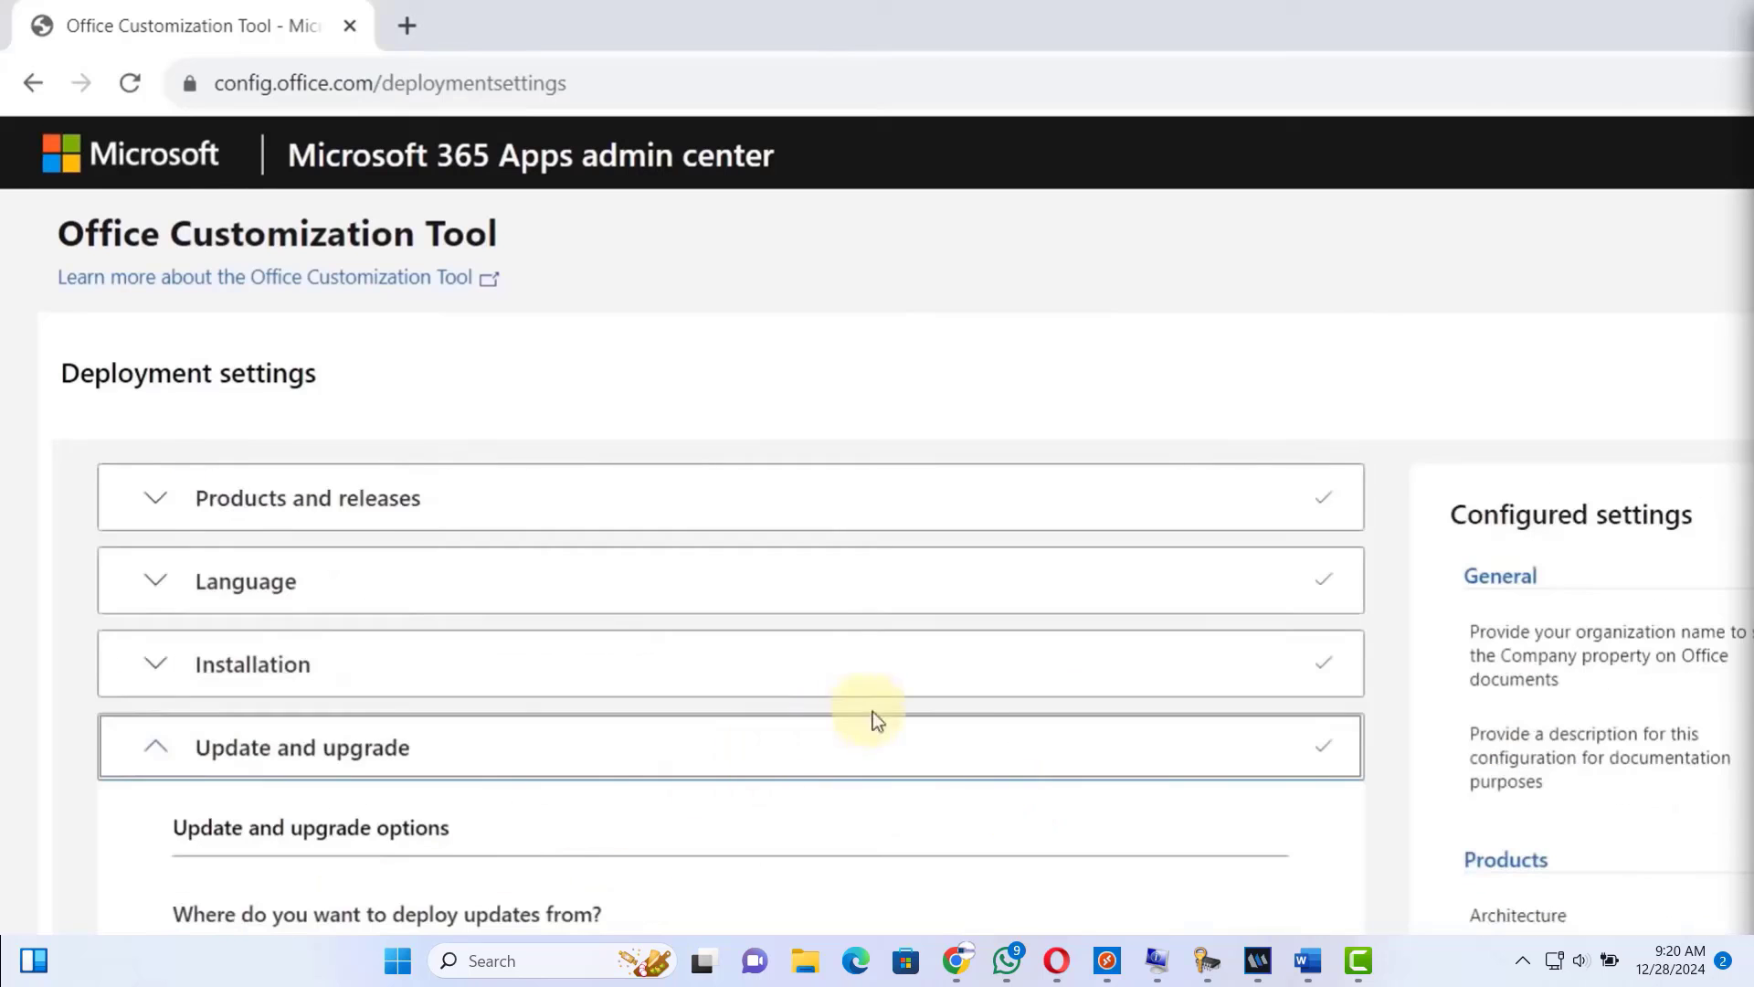
scroll(913, 722, down, 5)
scroll(959, 715, down, 3)
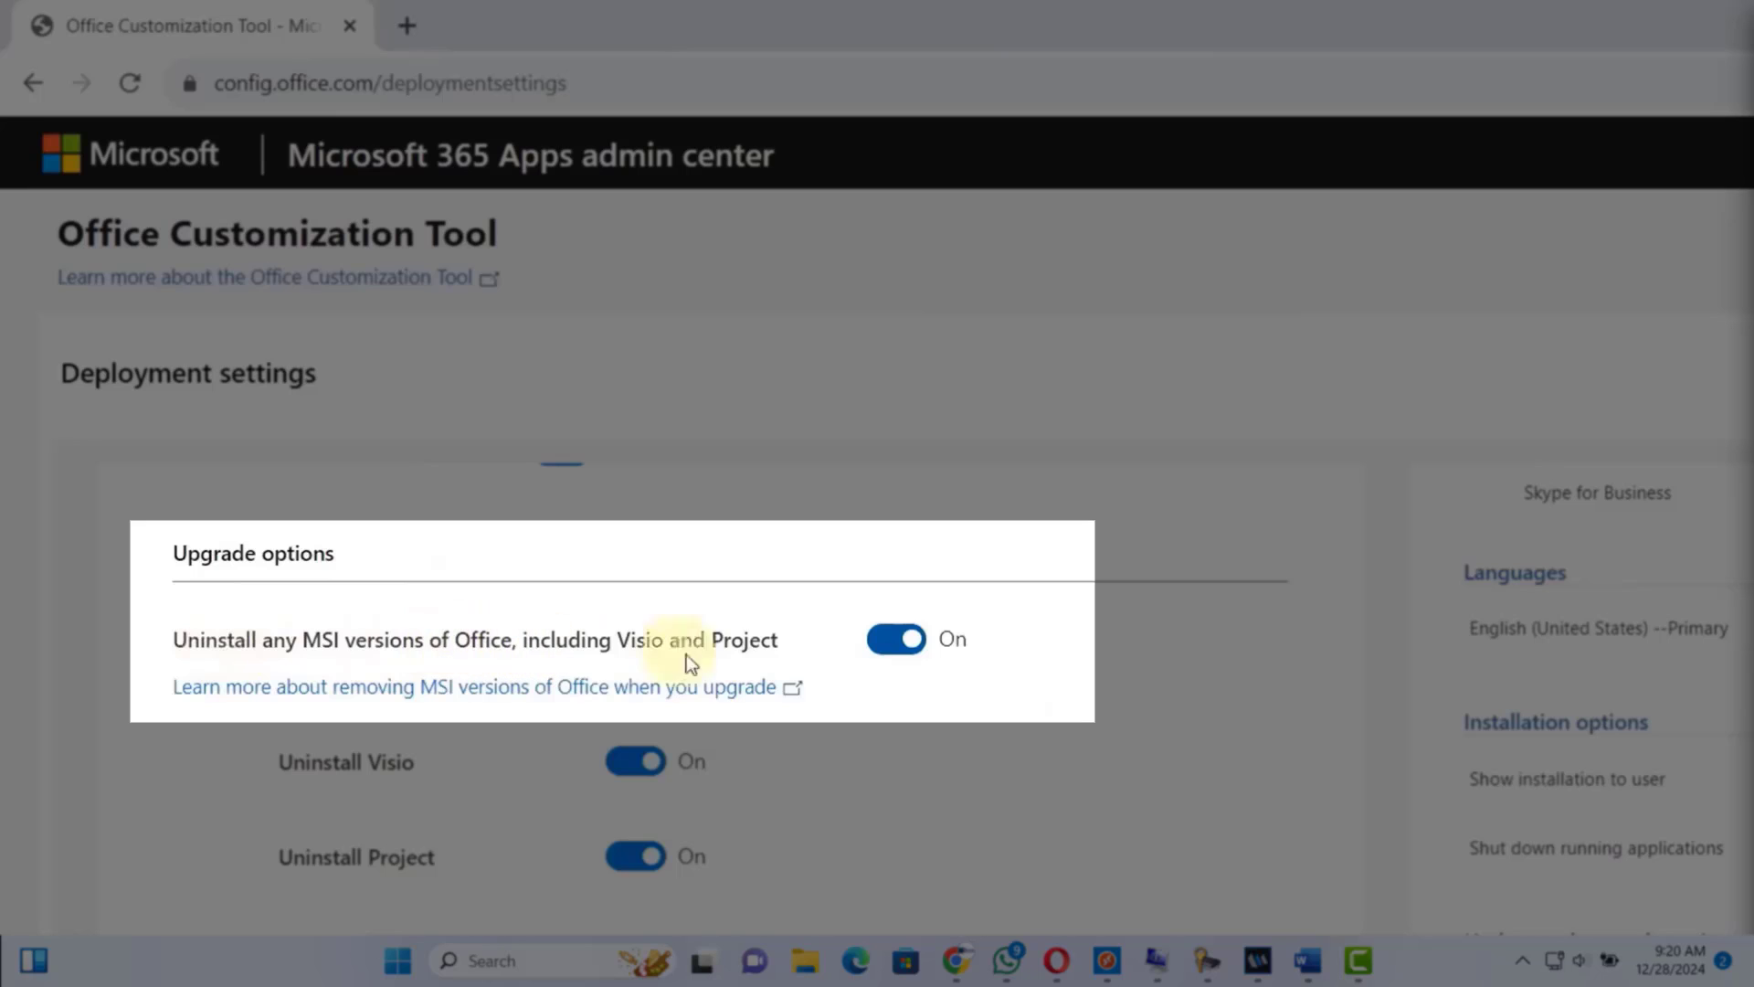
click(895, 642)
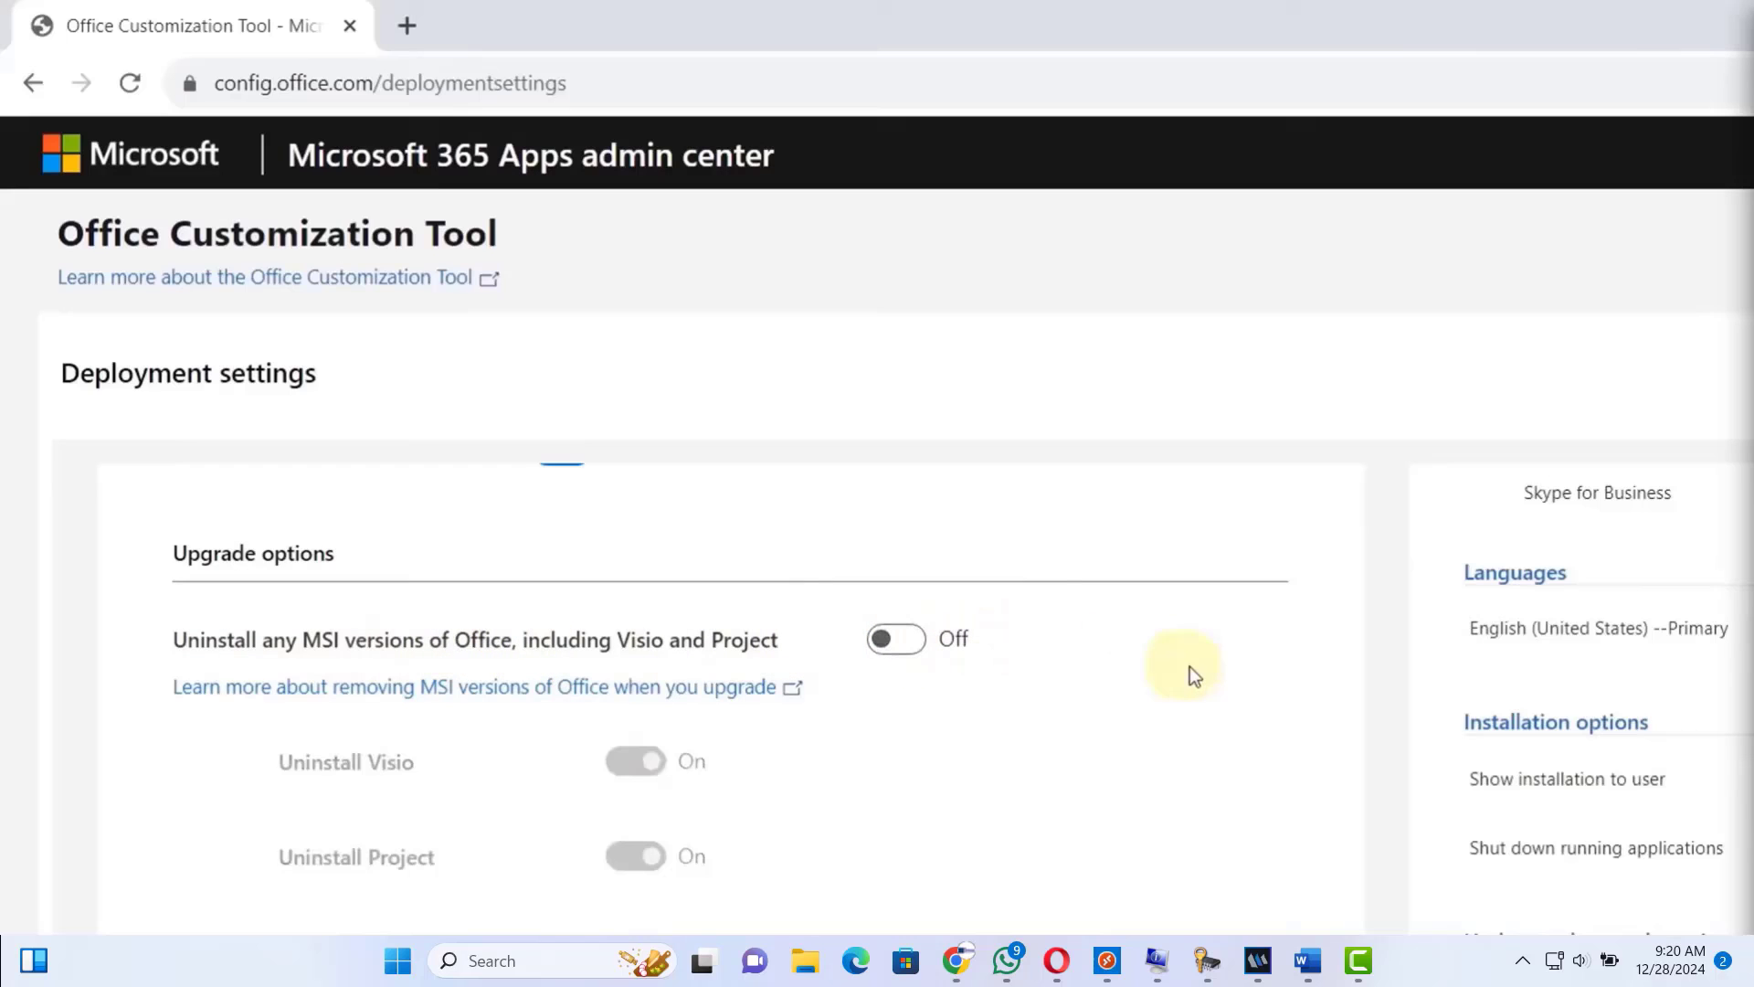
scroll(1194, 667, down, 3)
scroll(1193, 667, down, 2)
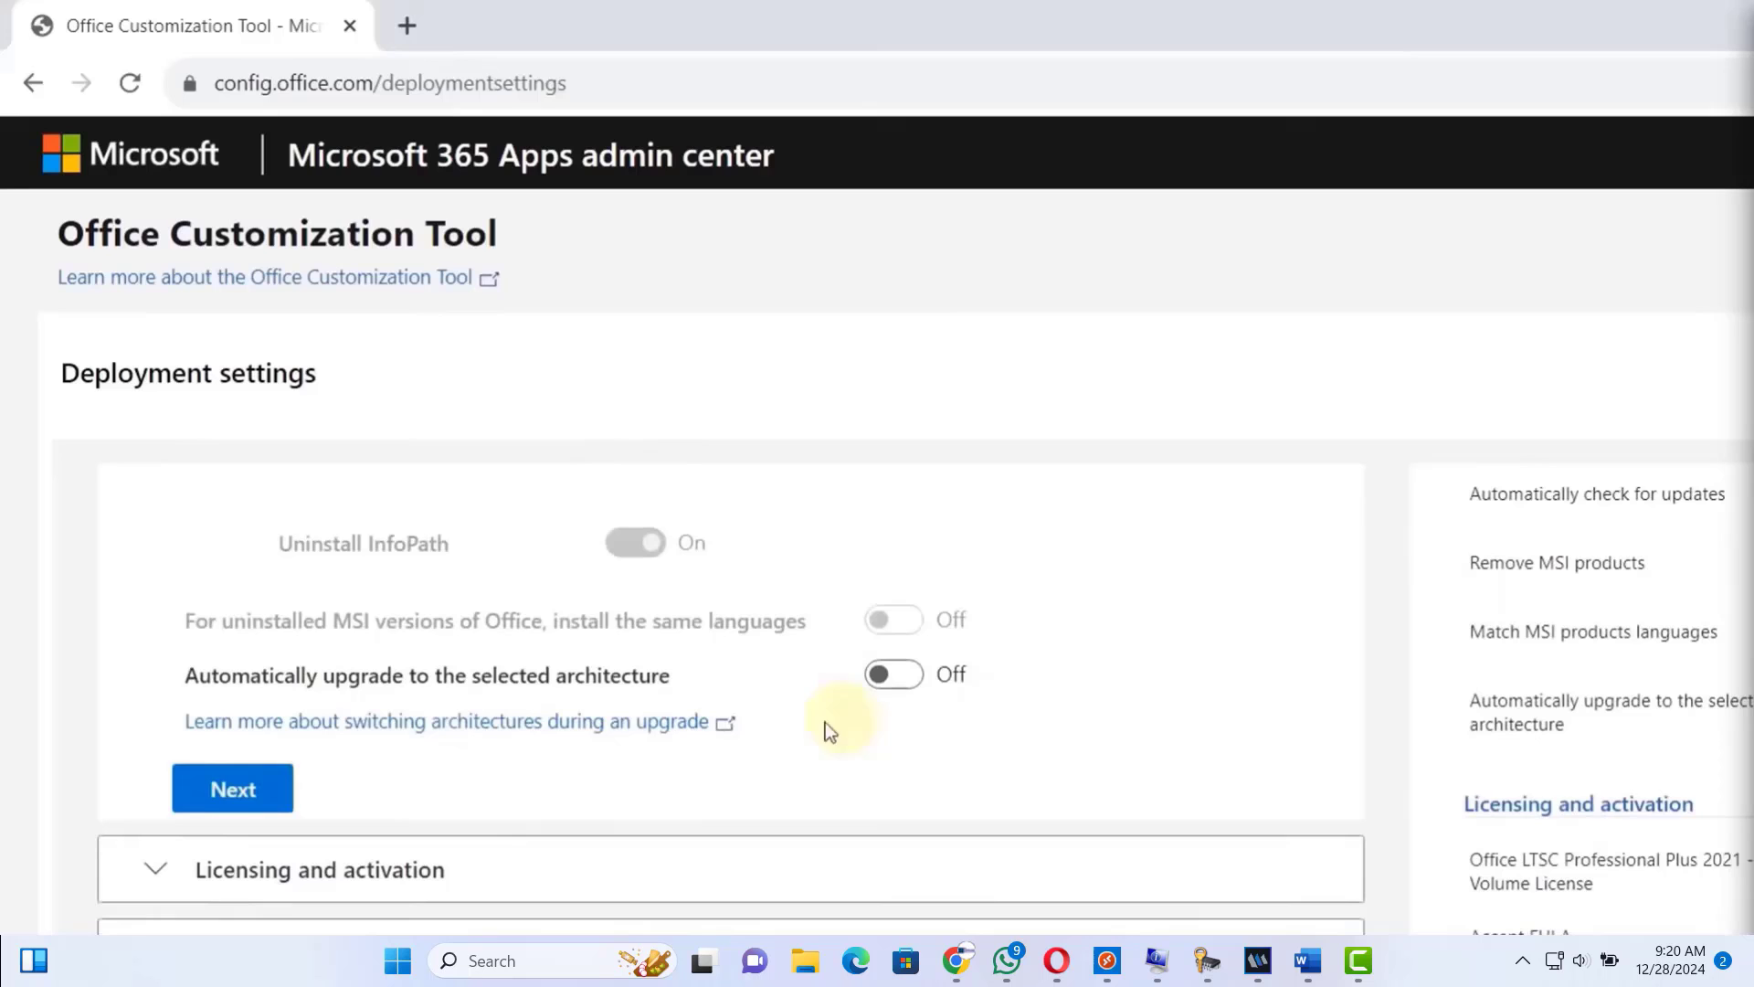
- Advance through the Licensing and activation and General sections unchanged
click(255, 797)
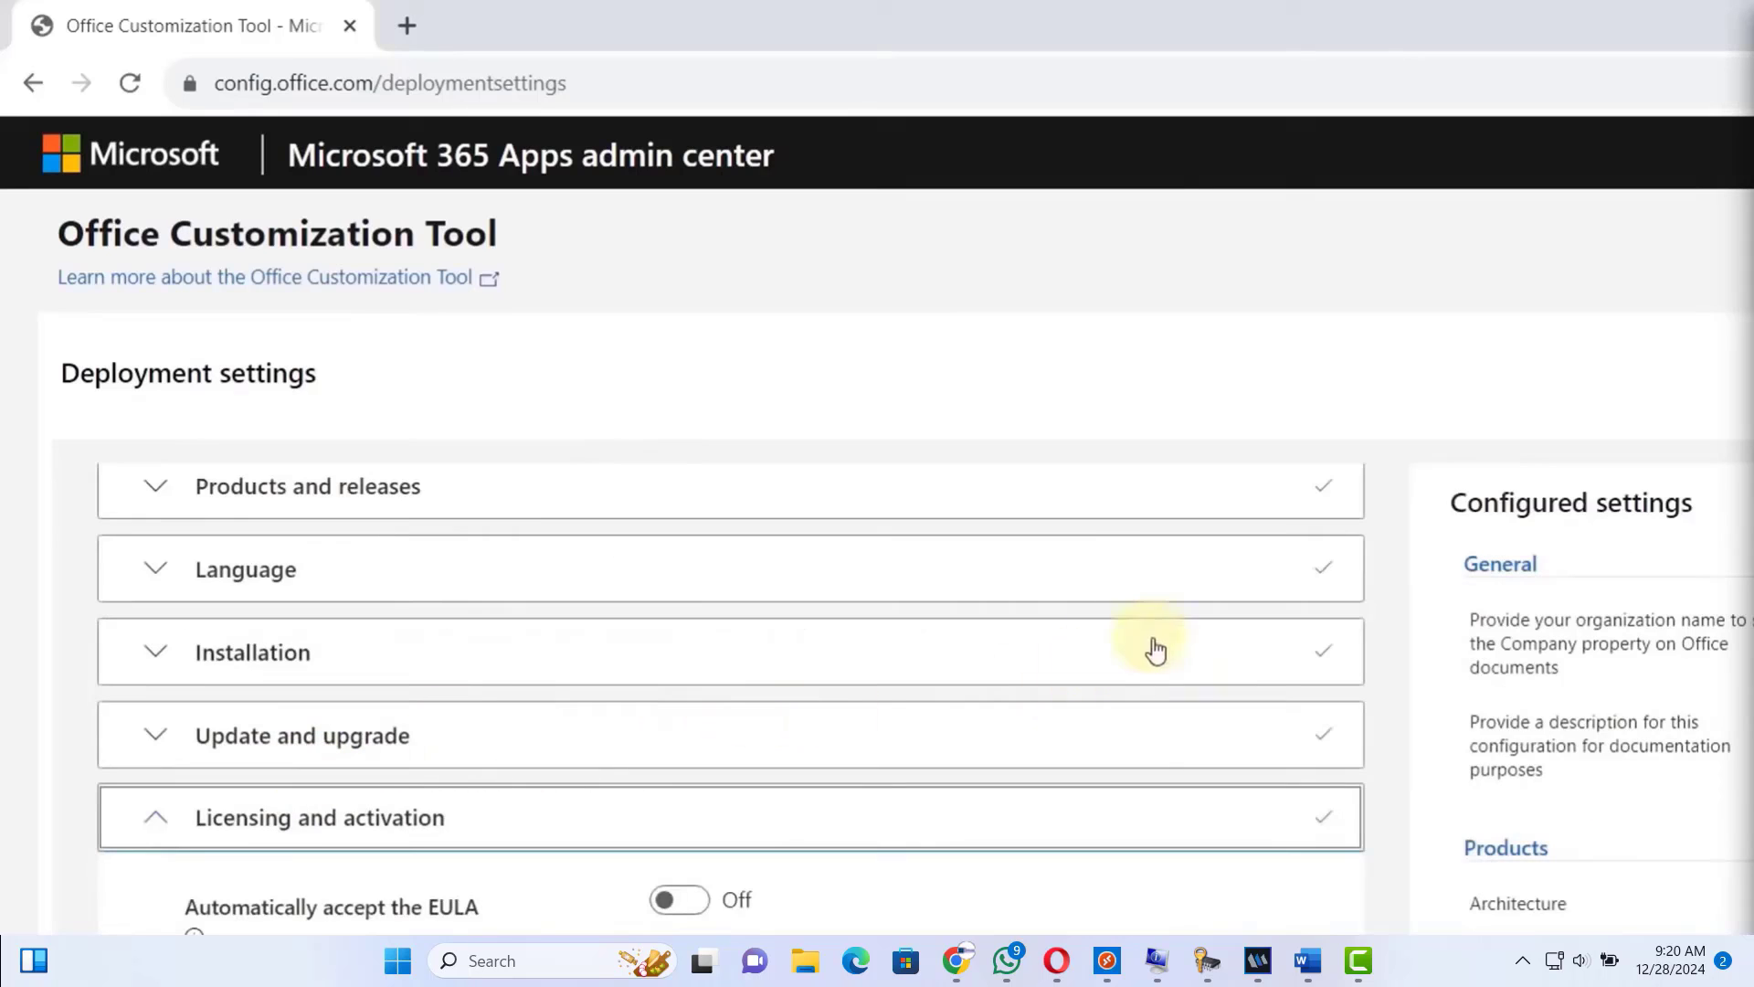
scroll(1142, 676, down, 5)
scroll(1137, 676, down, 3)
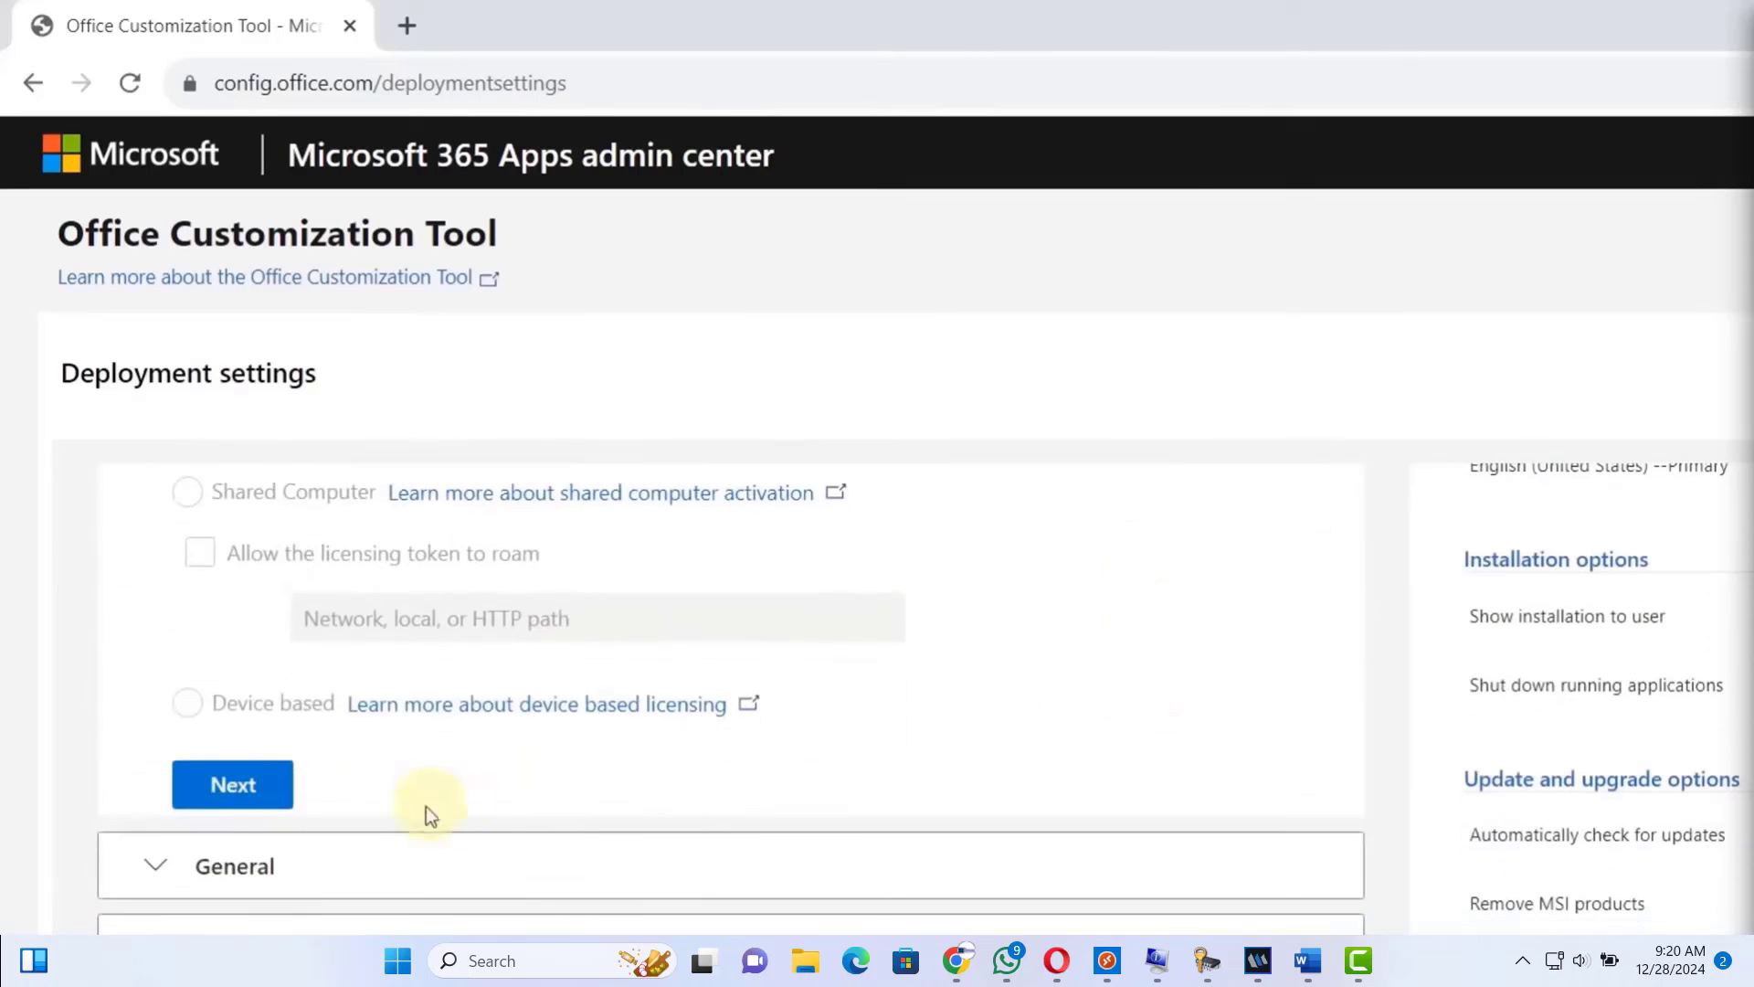
click(219, 792)
scroll(1175, 827, down, 5)
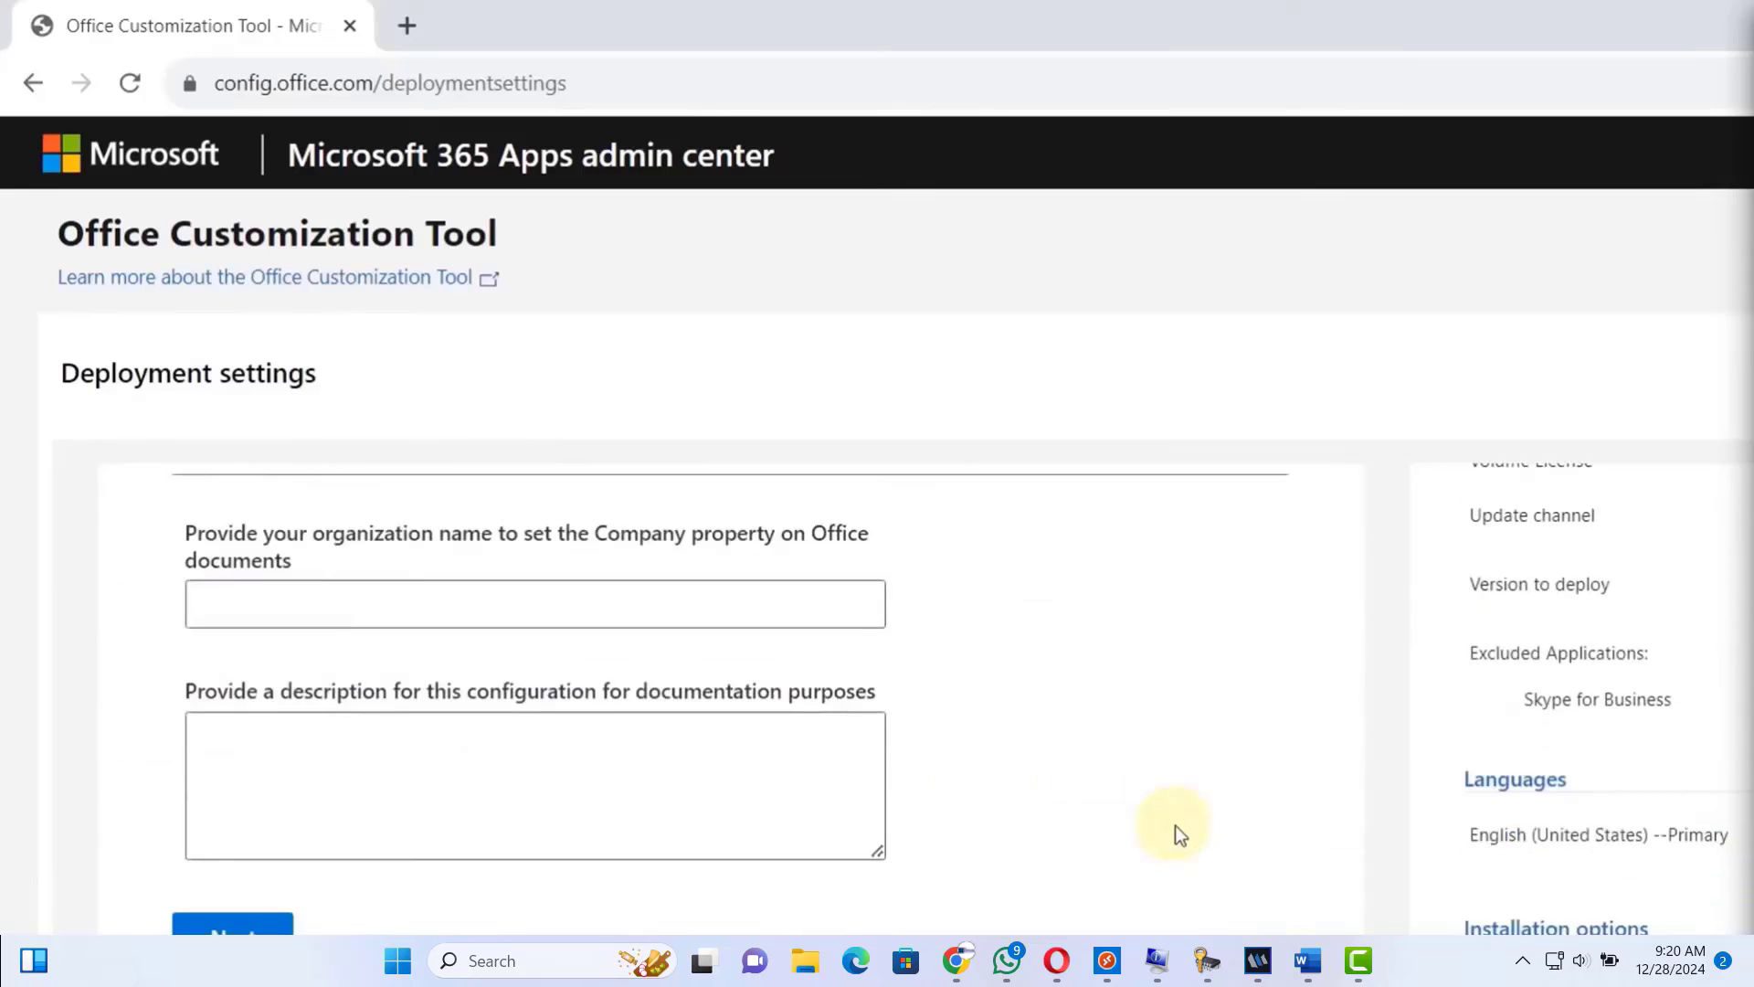
- Pass Application preferences unchanged and finish the deployment configuration
click(235, 791)
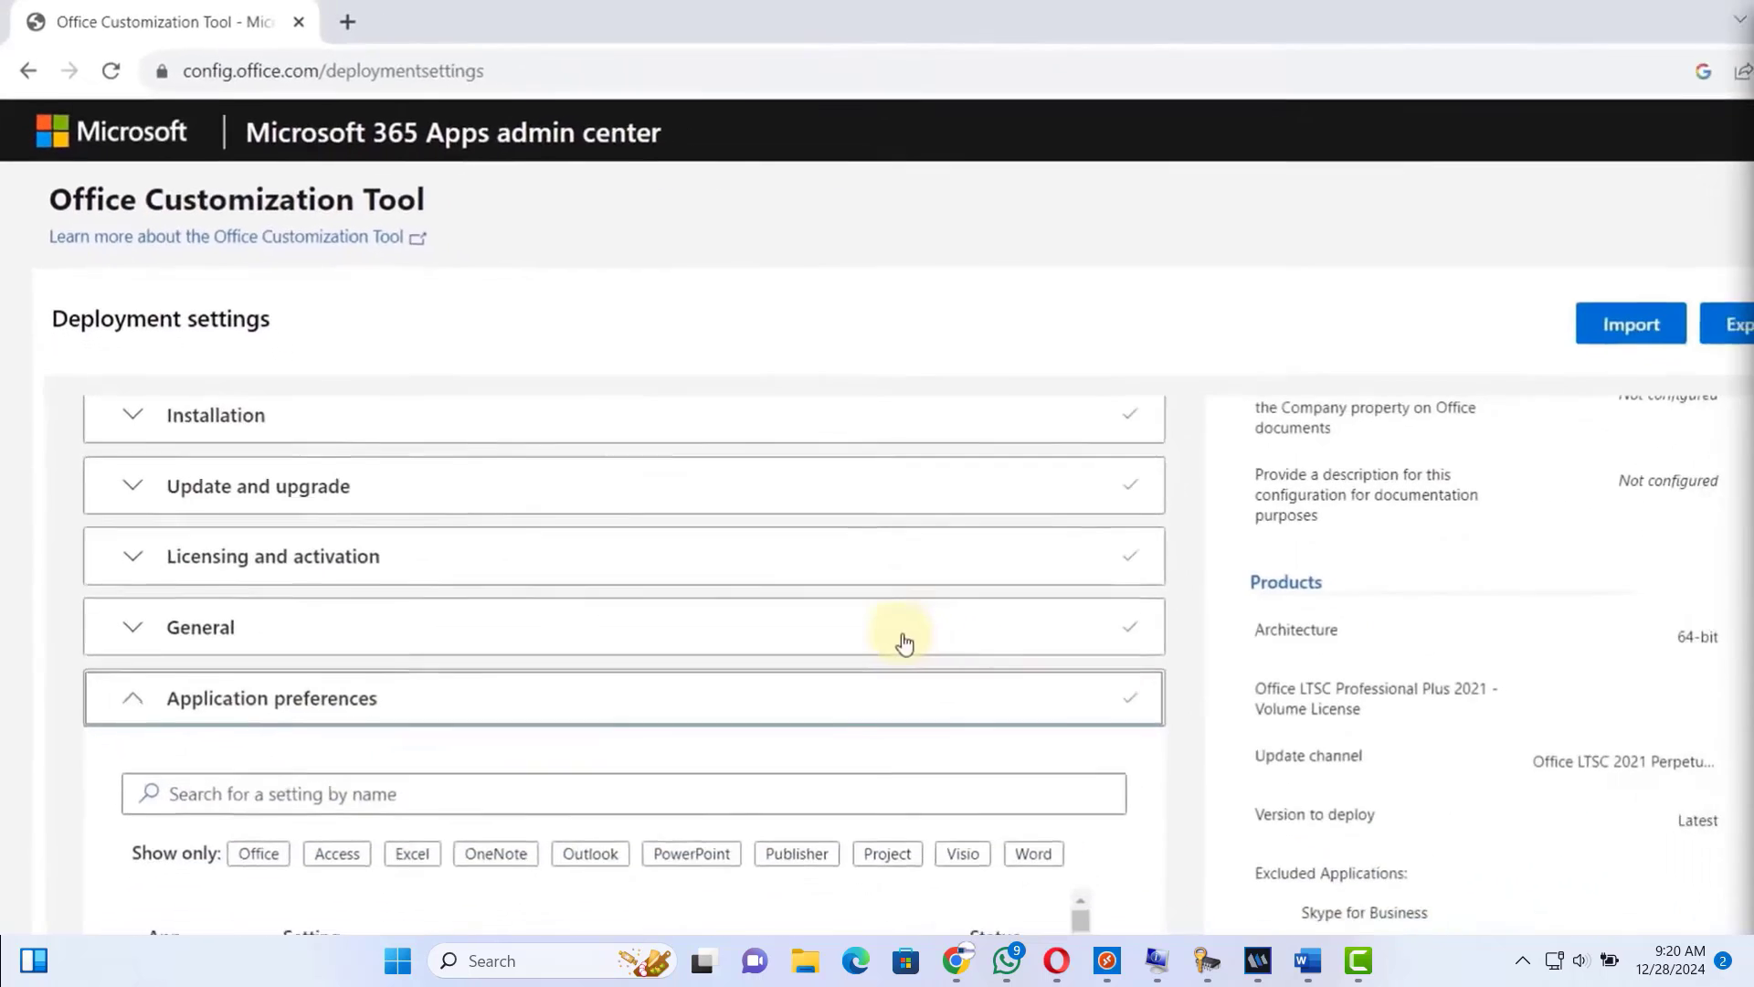
scroll(1048, 594, down, 10)
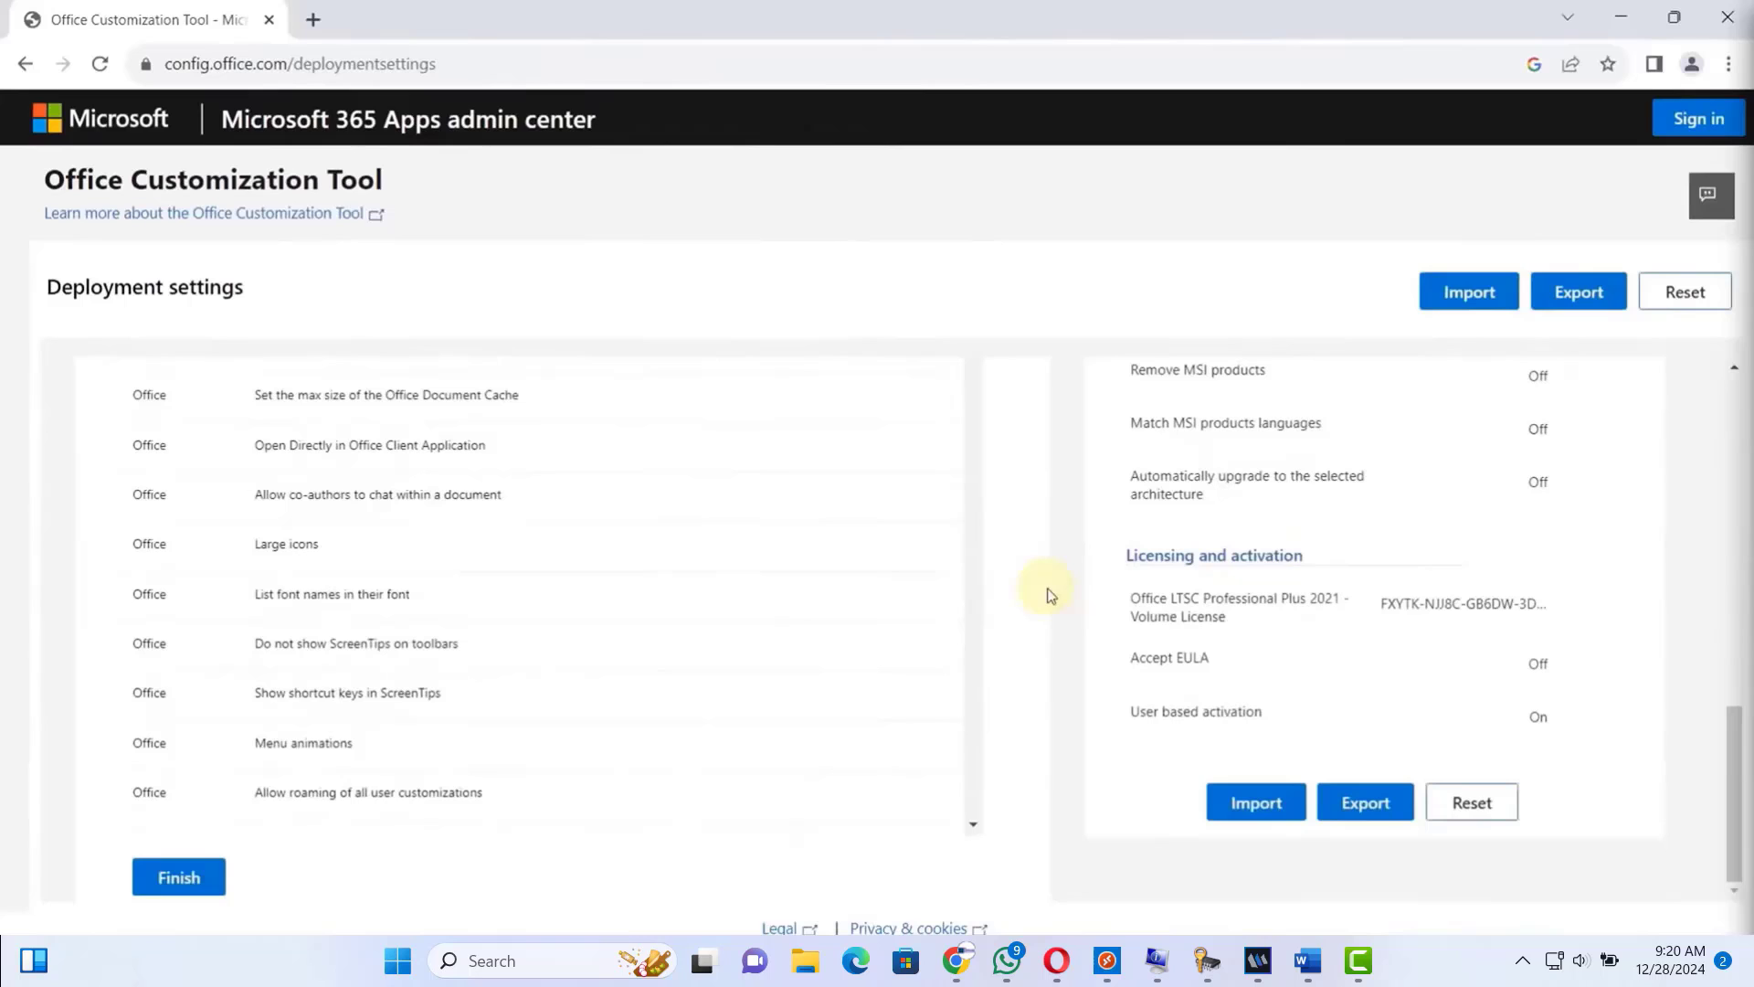
click(161, 882)
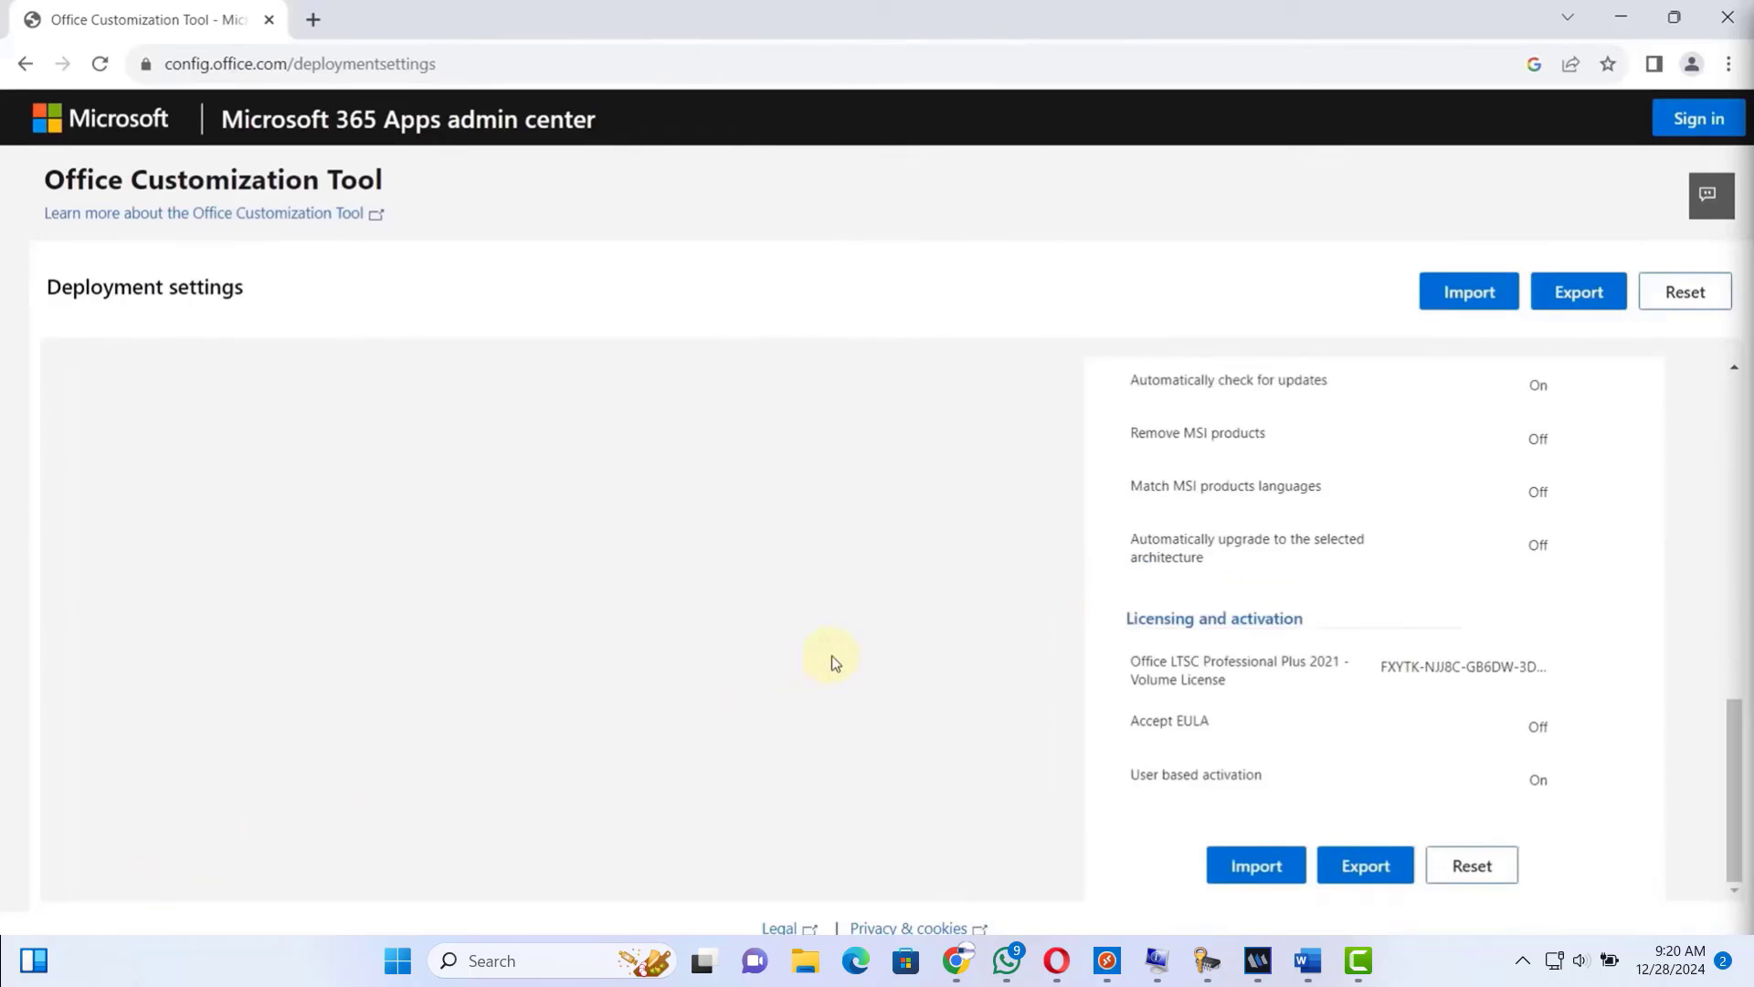
scroll(1245, 640, up, 5)
scroll(1245, 644, up, 4)
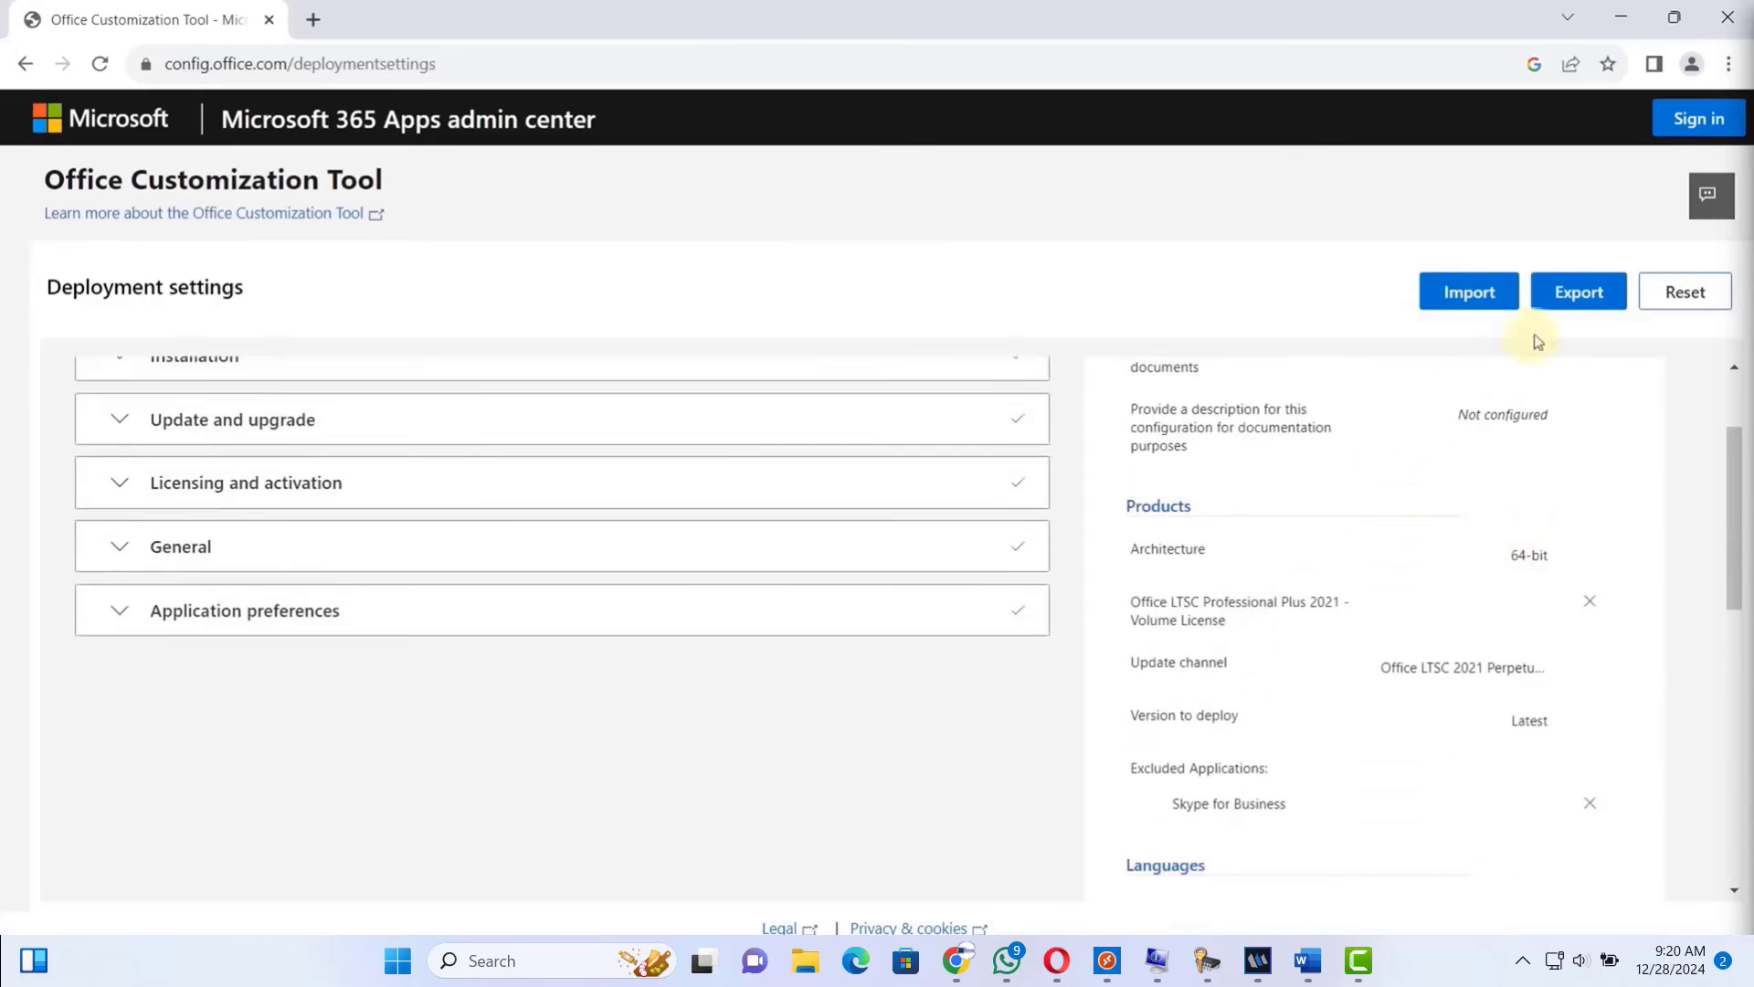
- Export Configuration.xml with Office Open XML formats as default, accepting the license terms
click(1565, 294)
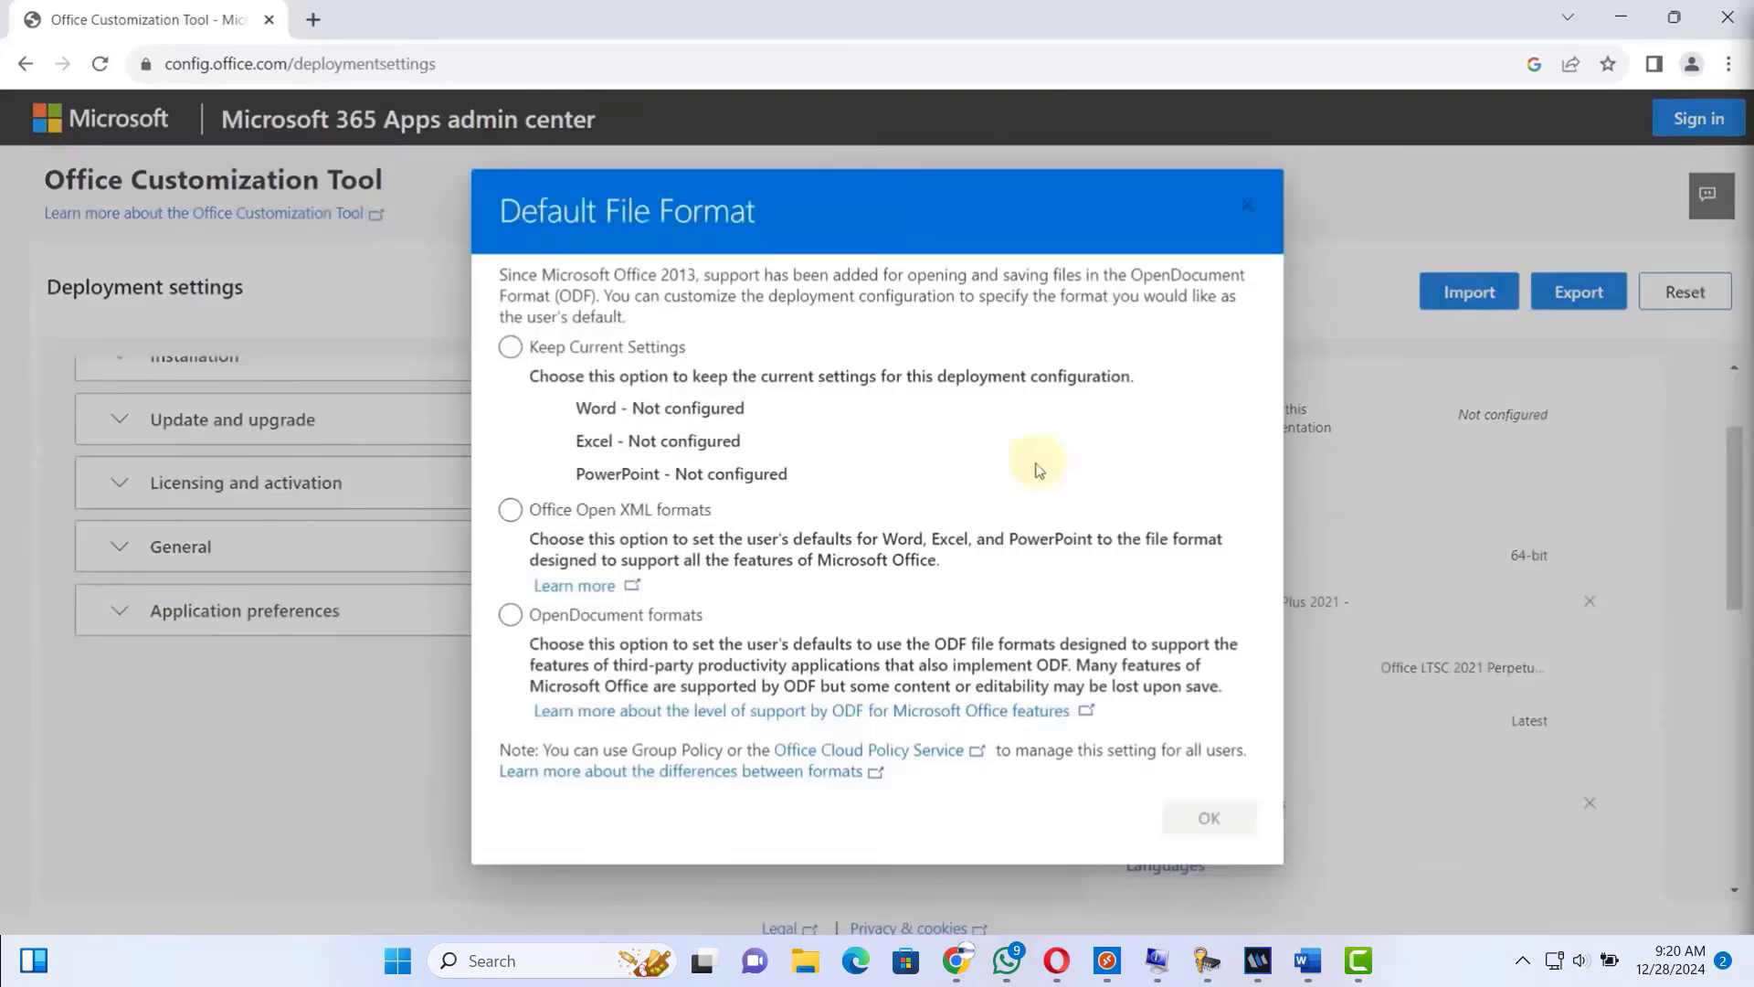
click(509, 509)
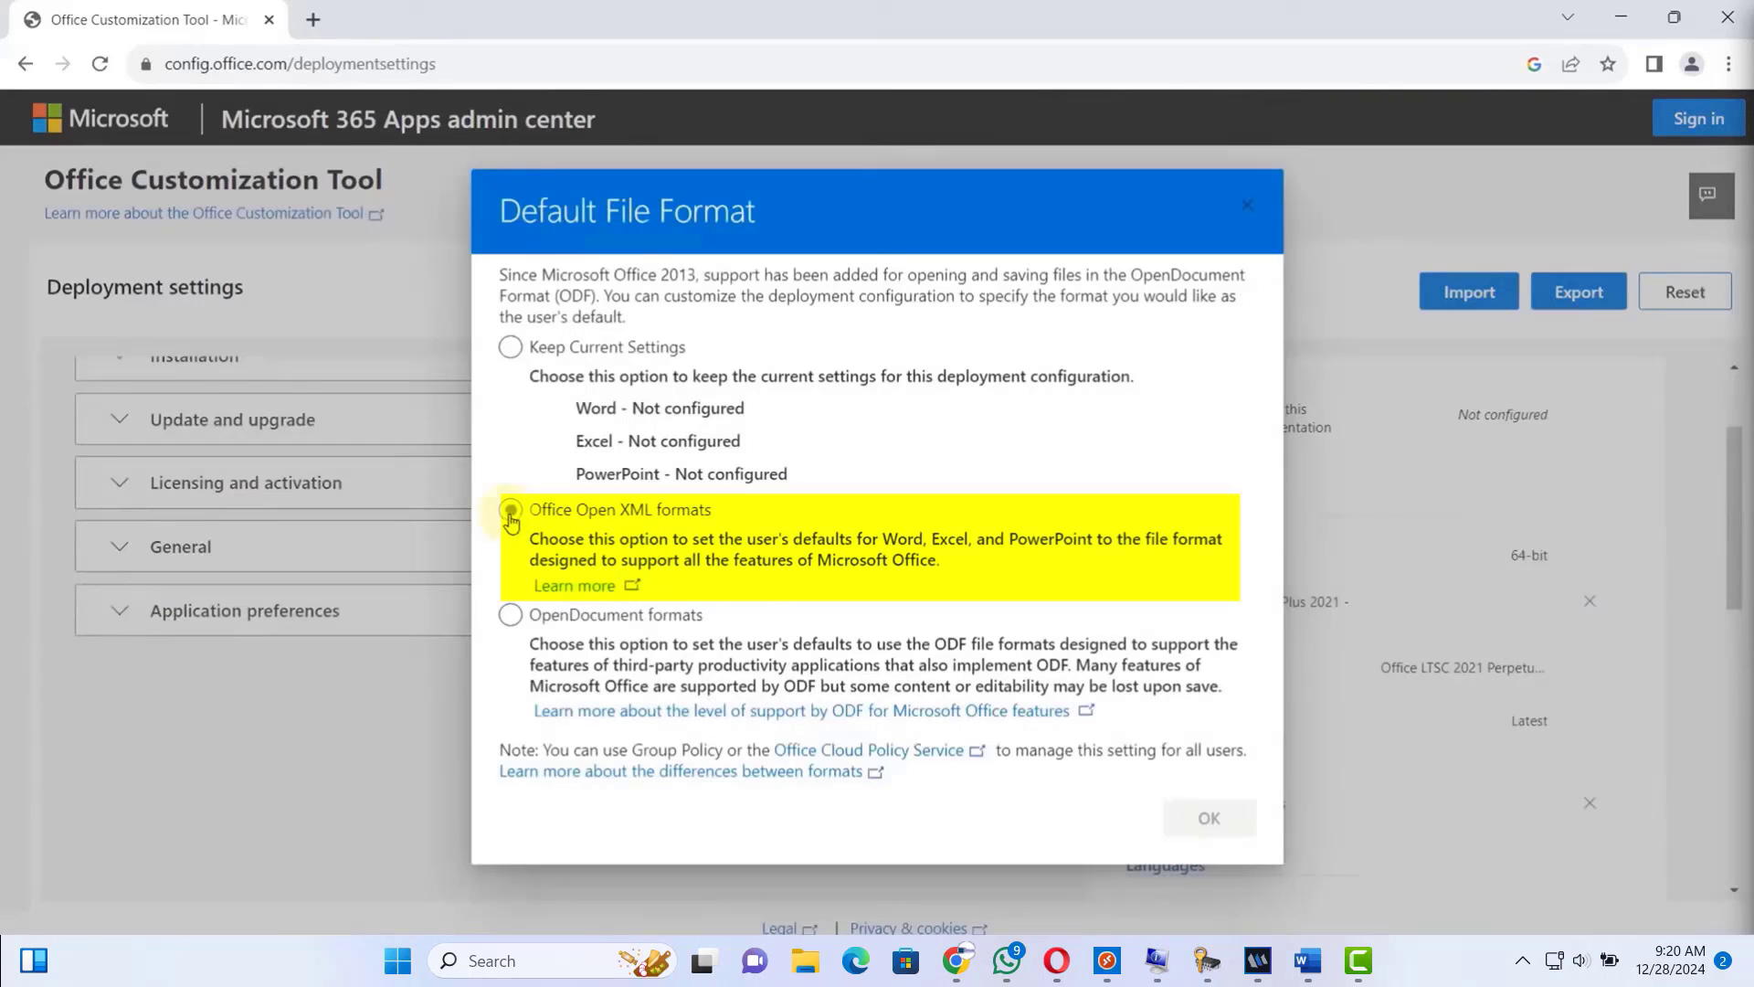
click(1199, 821)
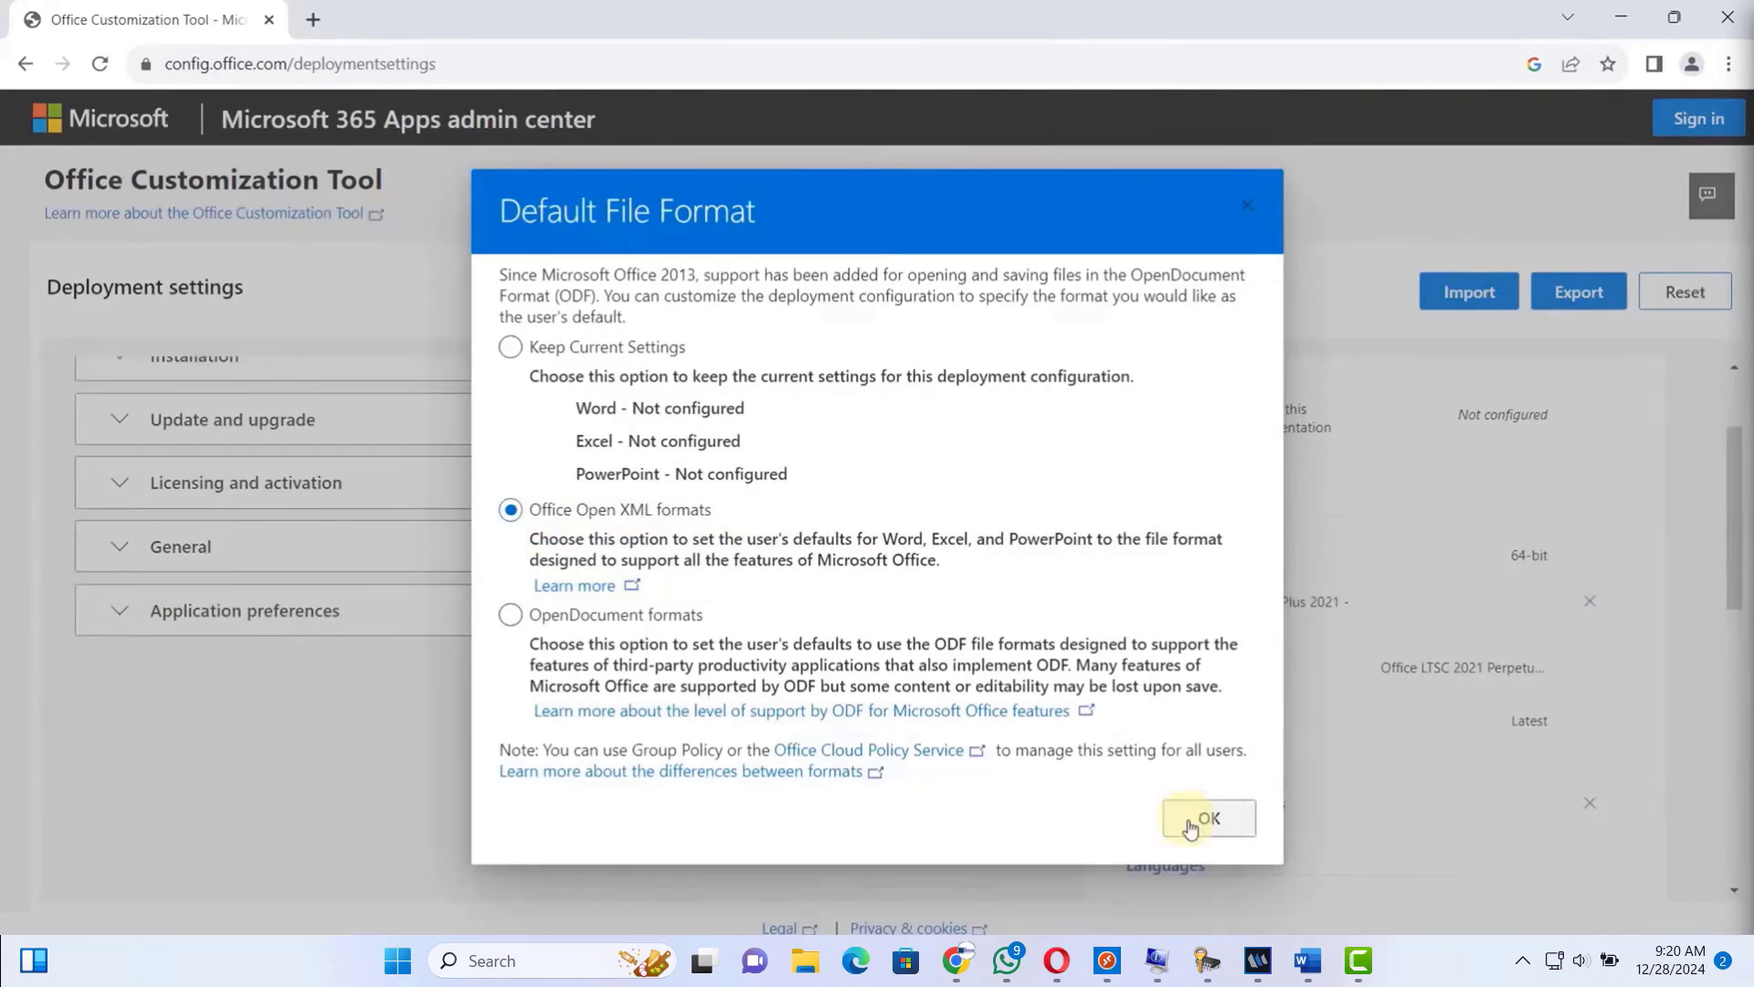
click(927, 610)
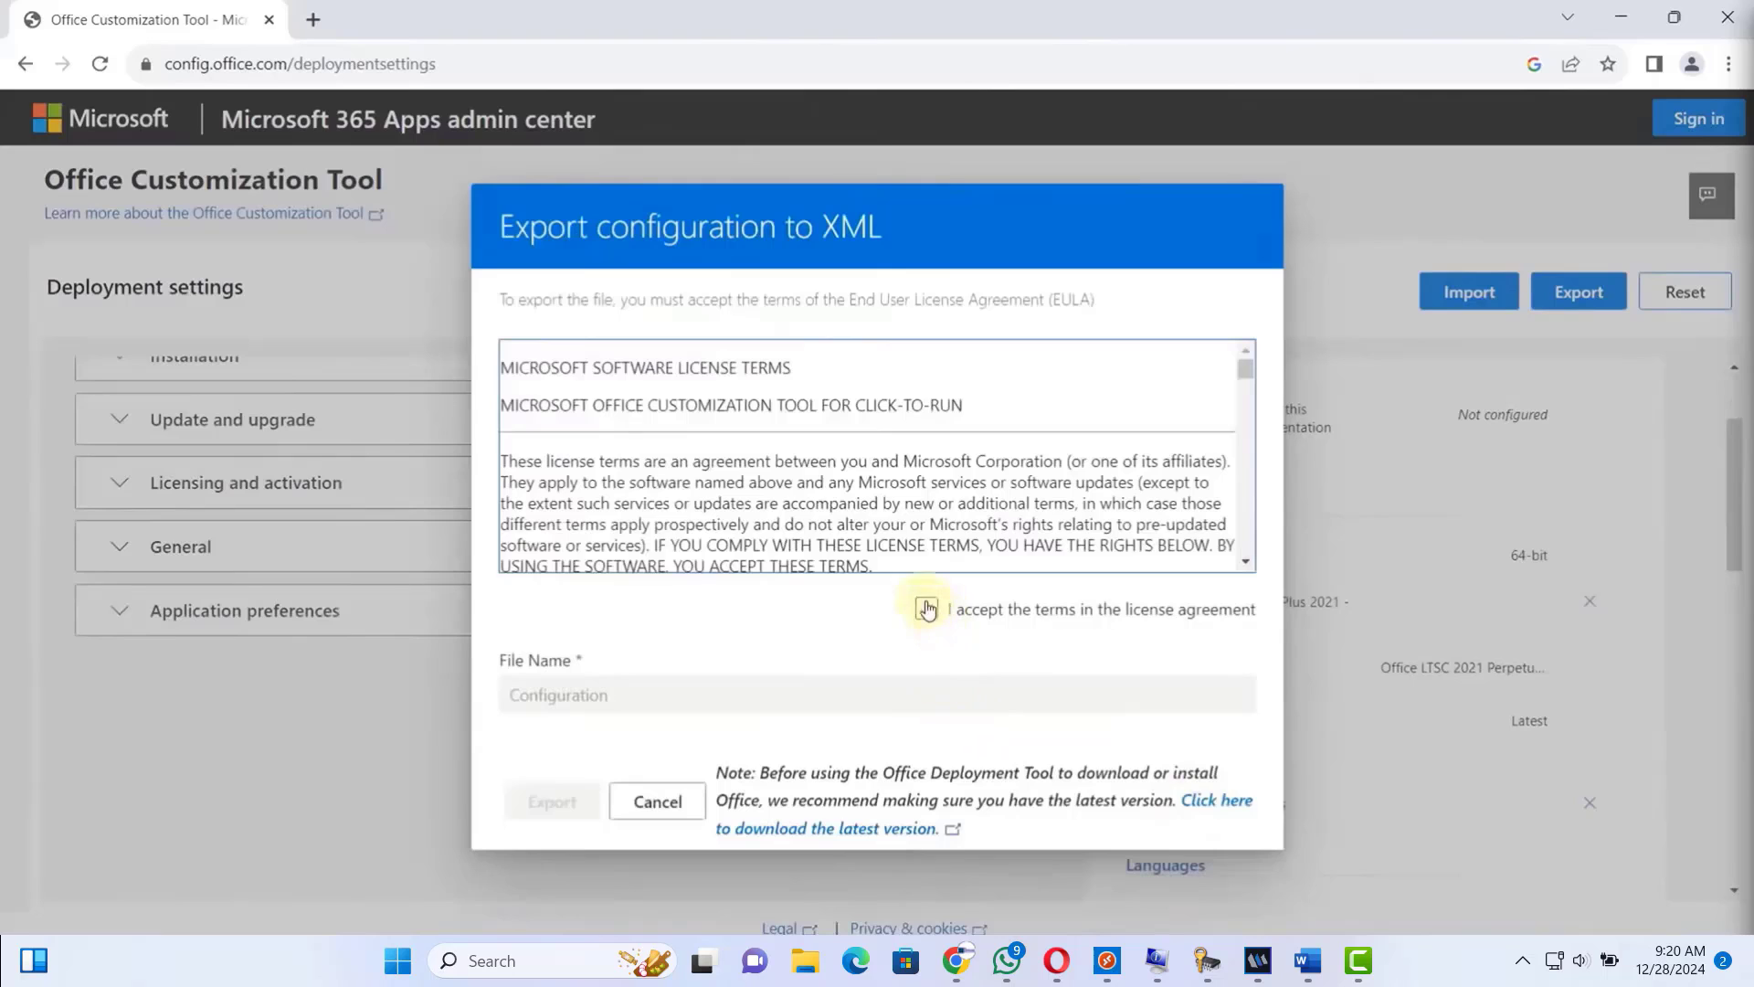
click(552, 802)
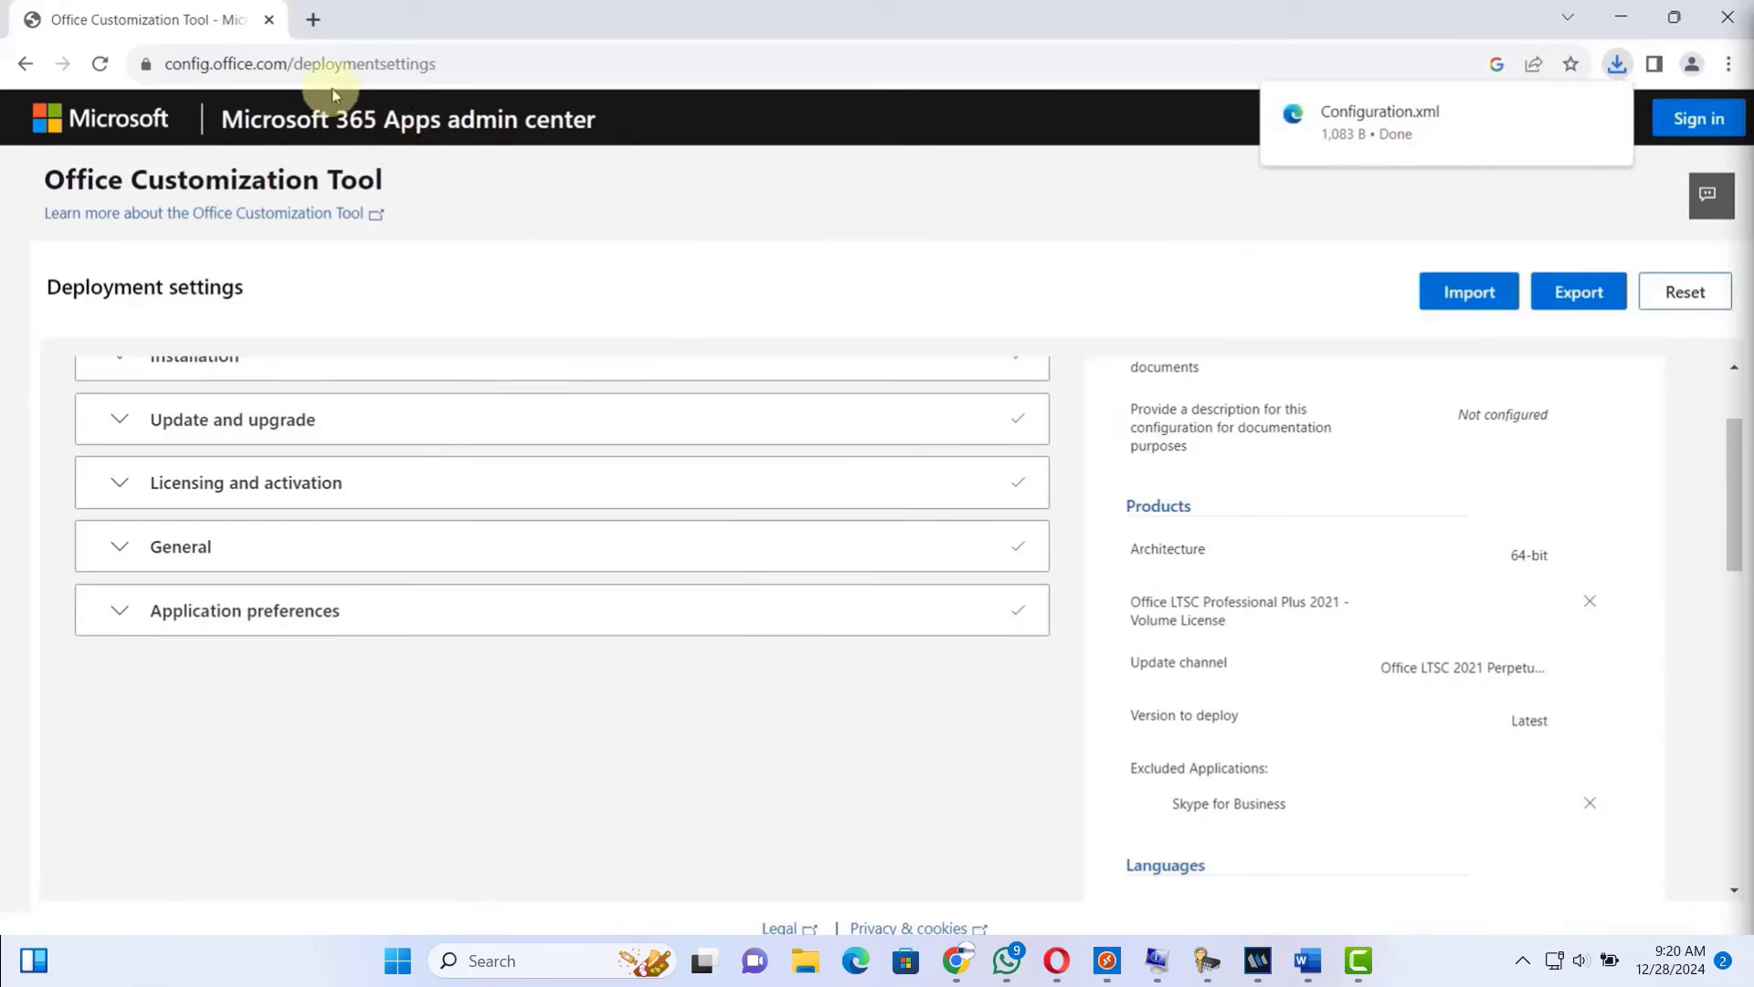
click(314, 19)
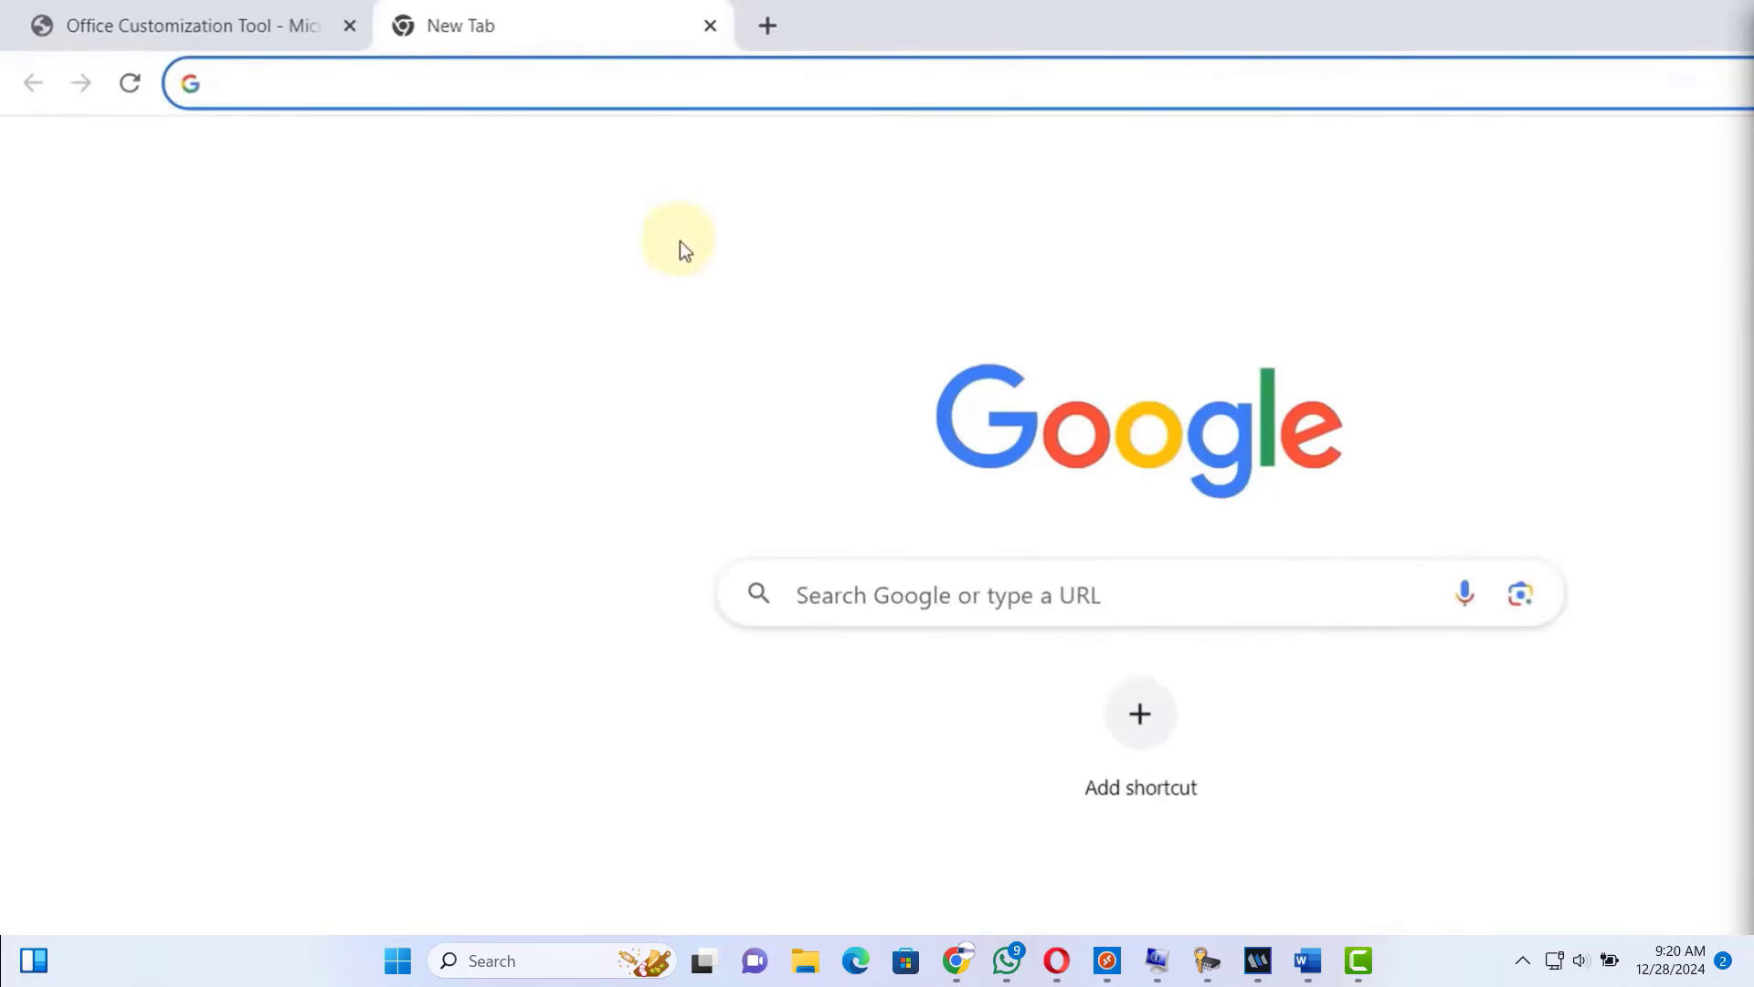
- Search for 'office deployment tool' and download officedeploymenttool_16626-20148.exe from Microsoft's Download Center
text(office deployment)
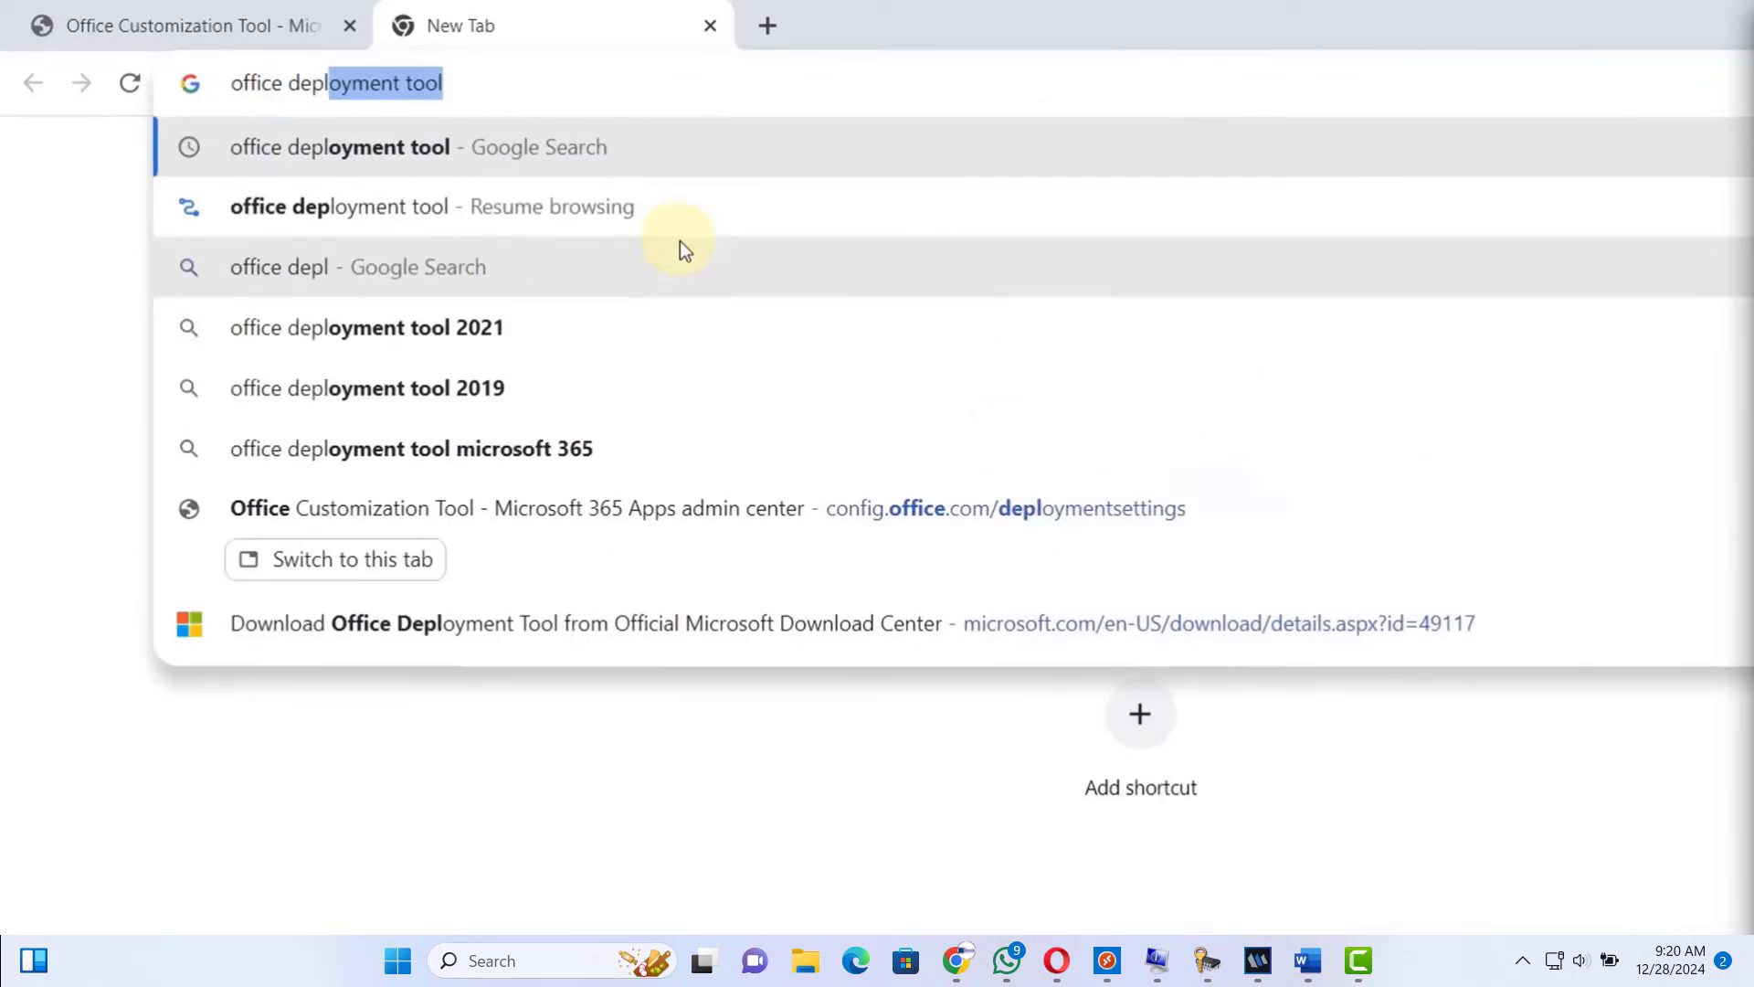
text( tool)
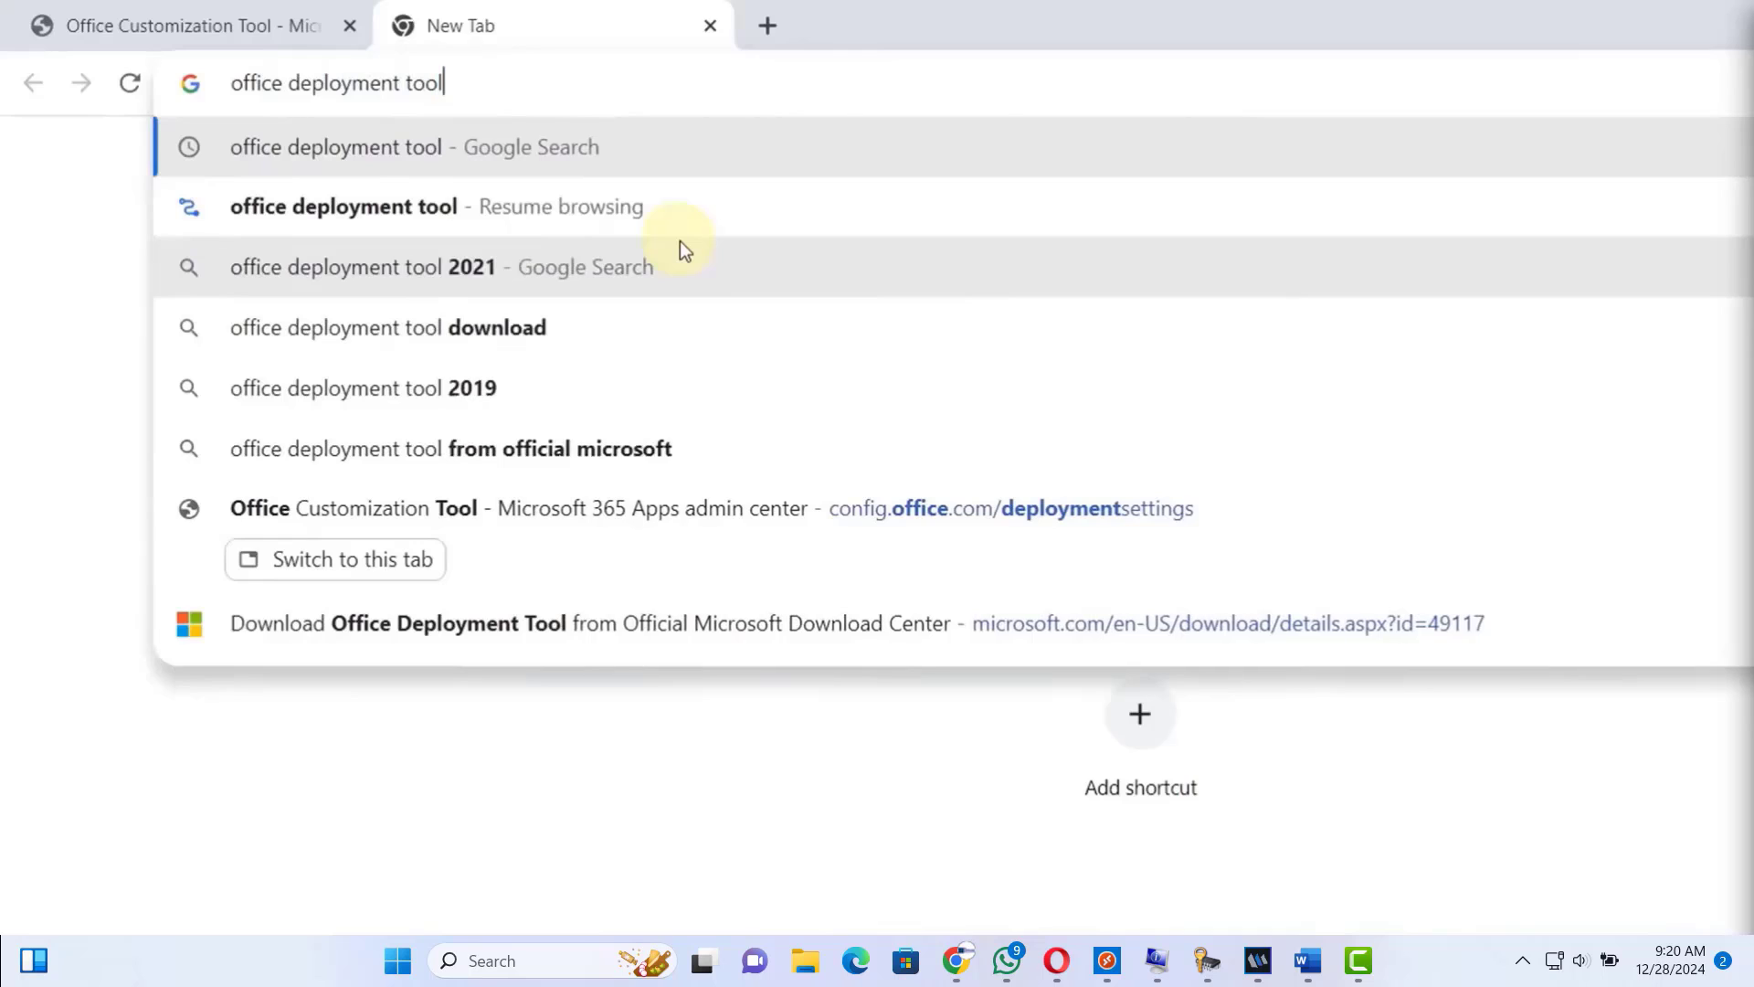
key(Return)
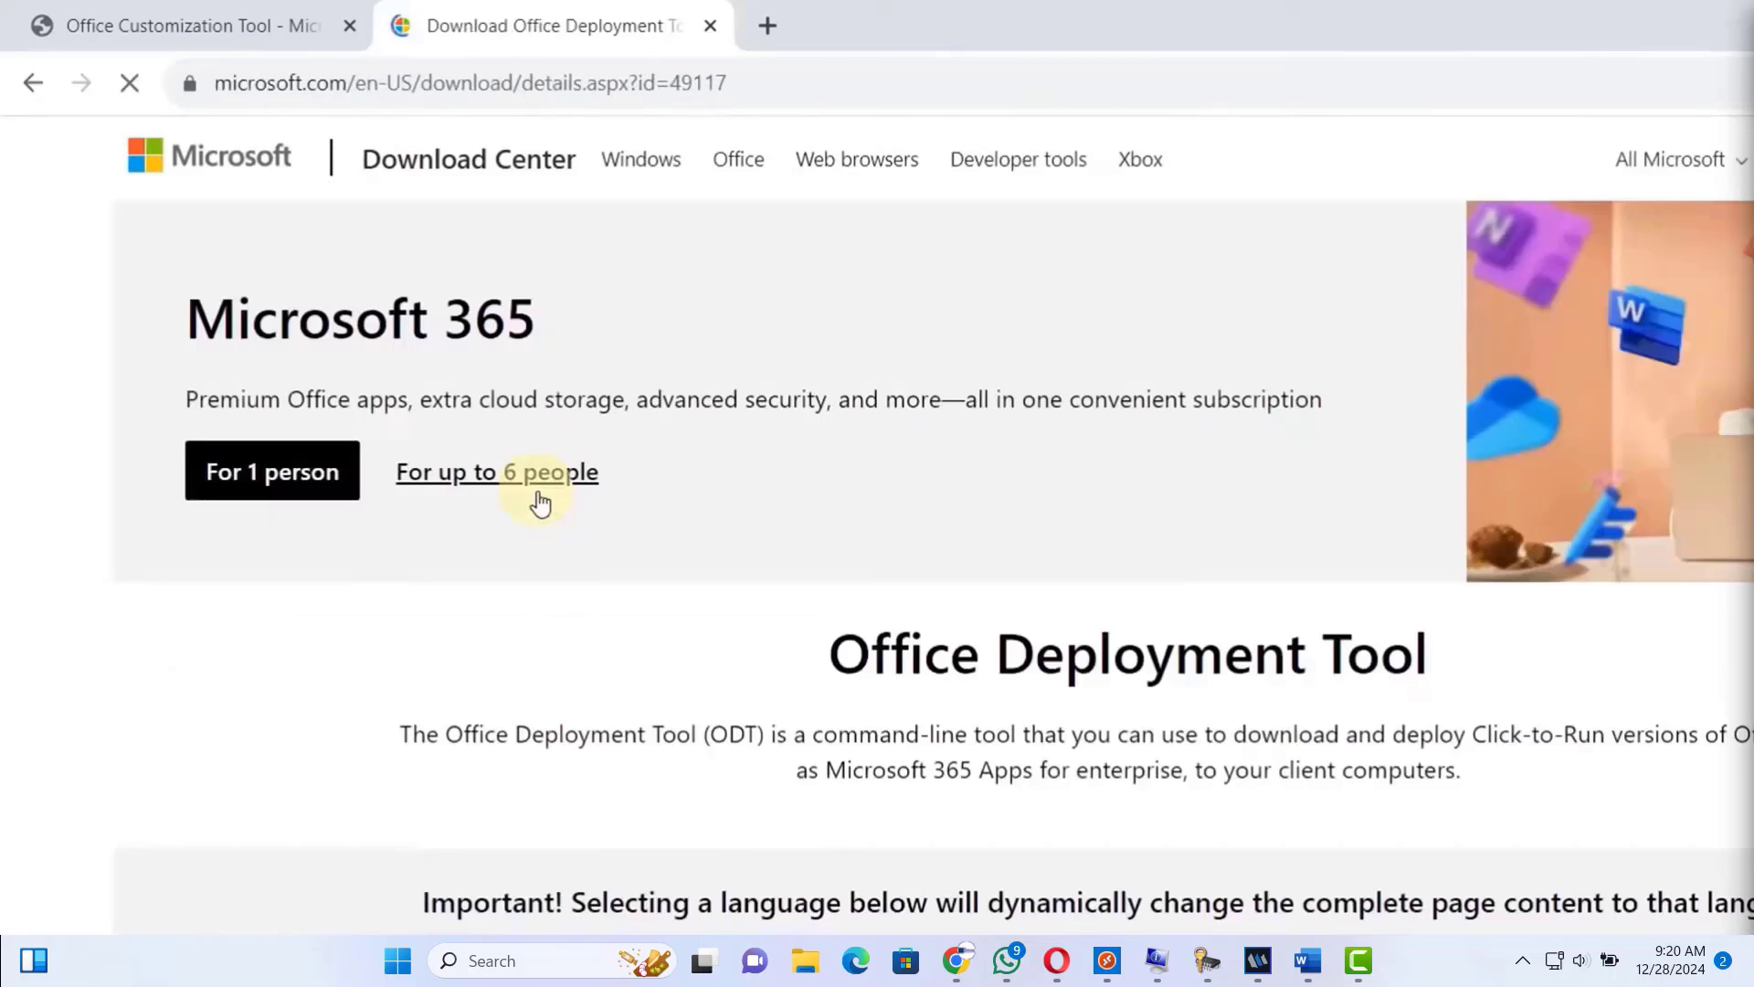
scroll(1601, 689, down, 5)
scroll(1610, 703, down, 1)
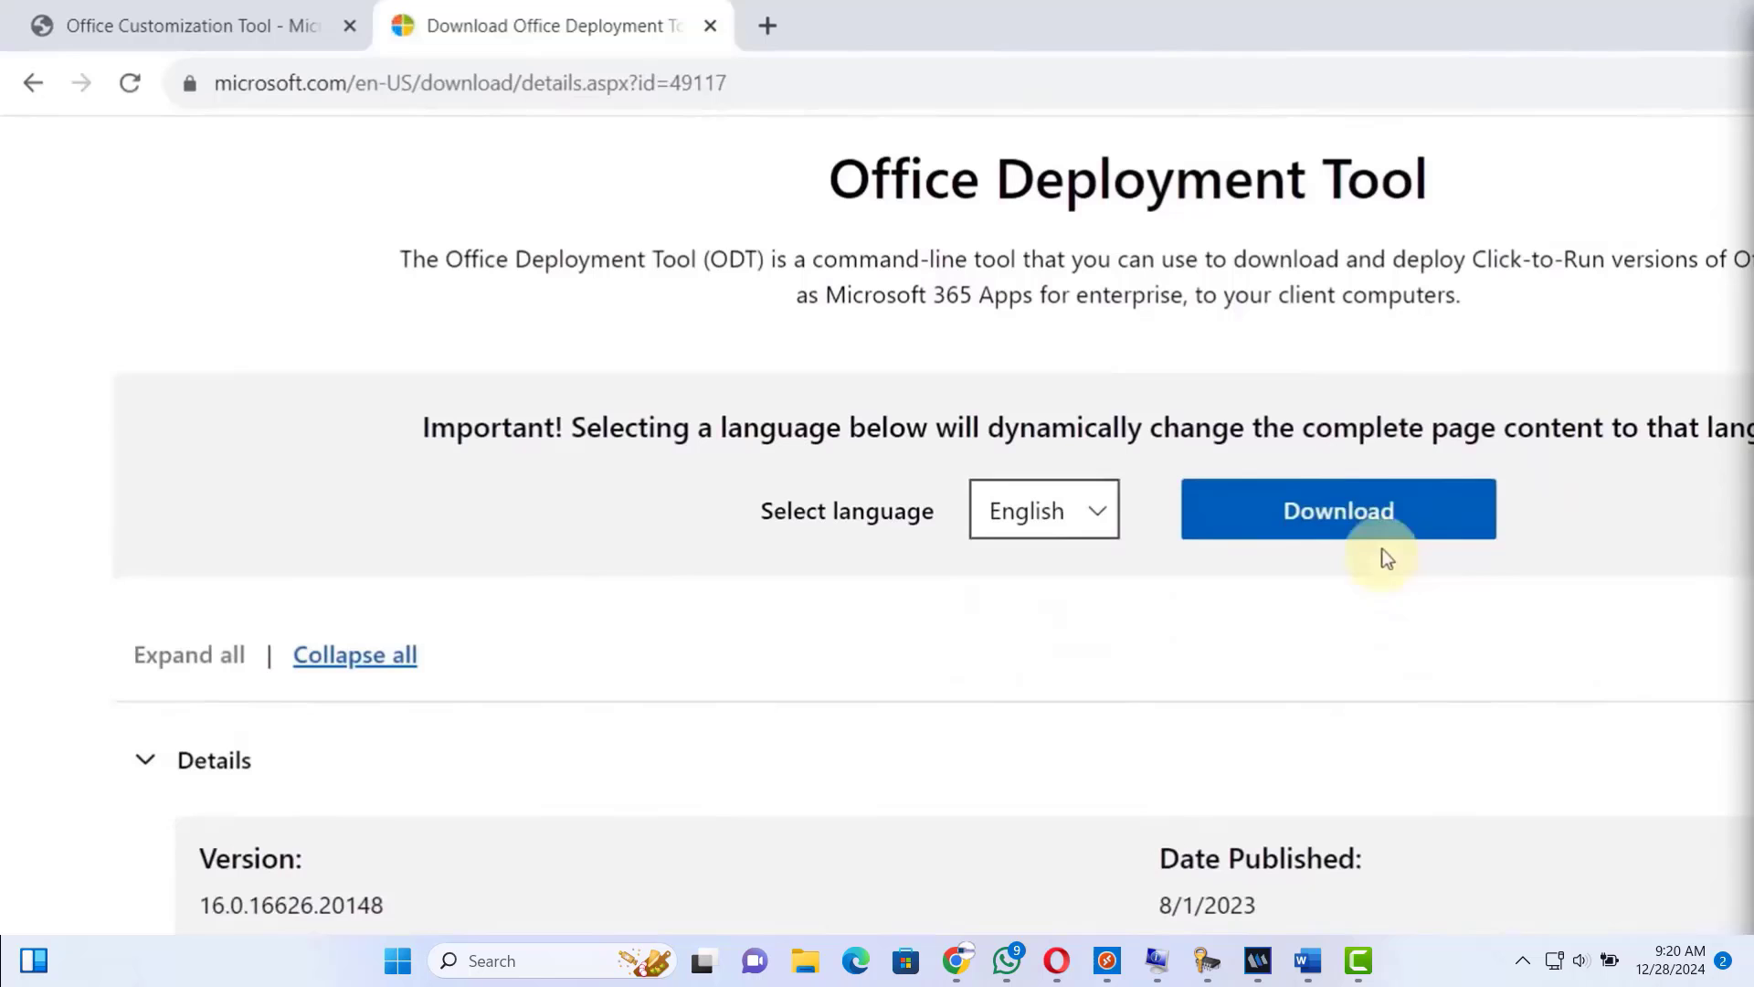
click(1410, 515)
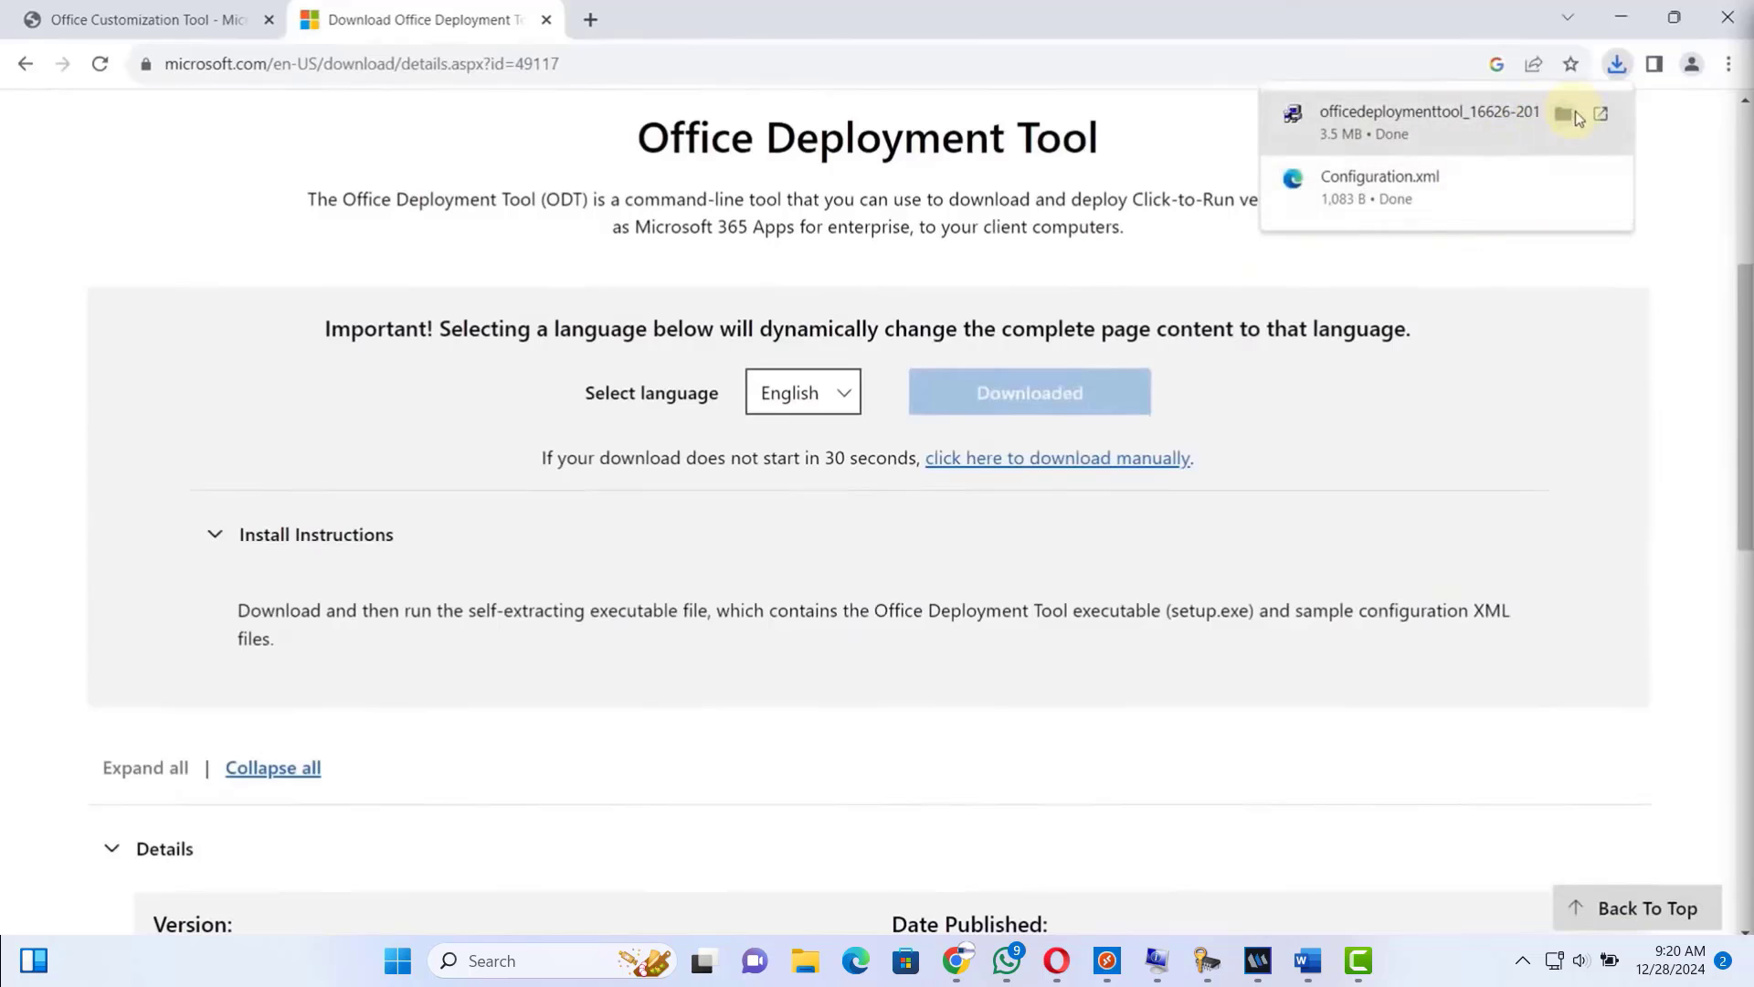
- Create a new folder named 'Office 2021' in Downloads
click(1568, 112)
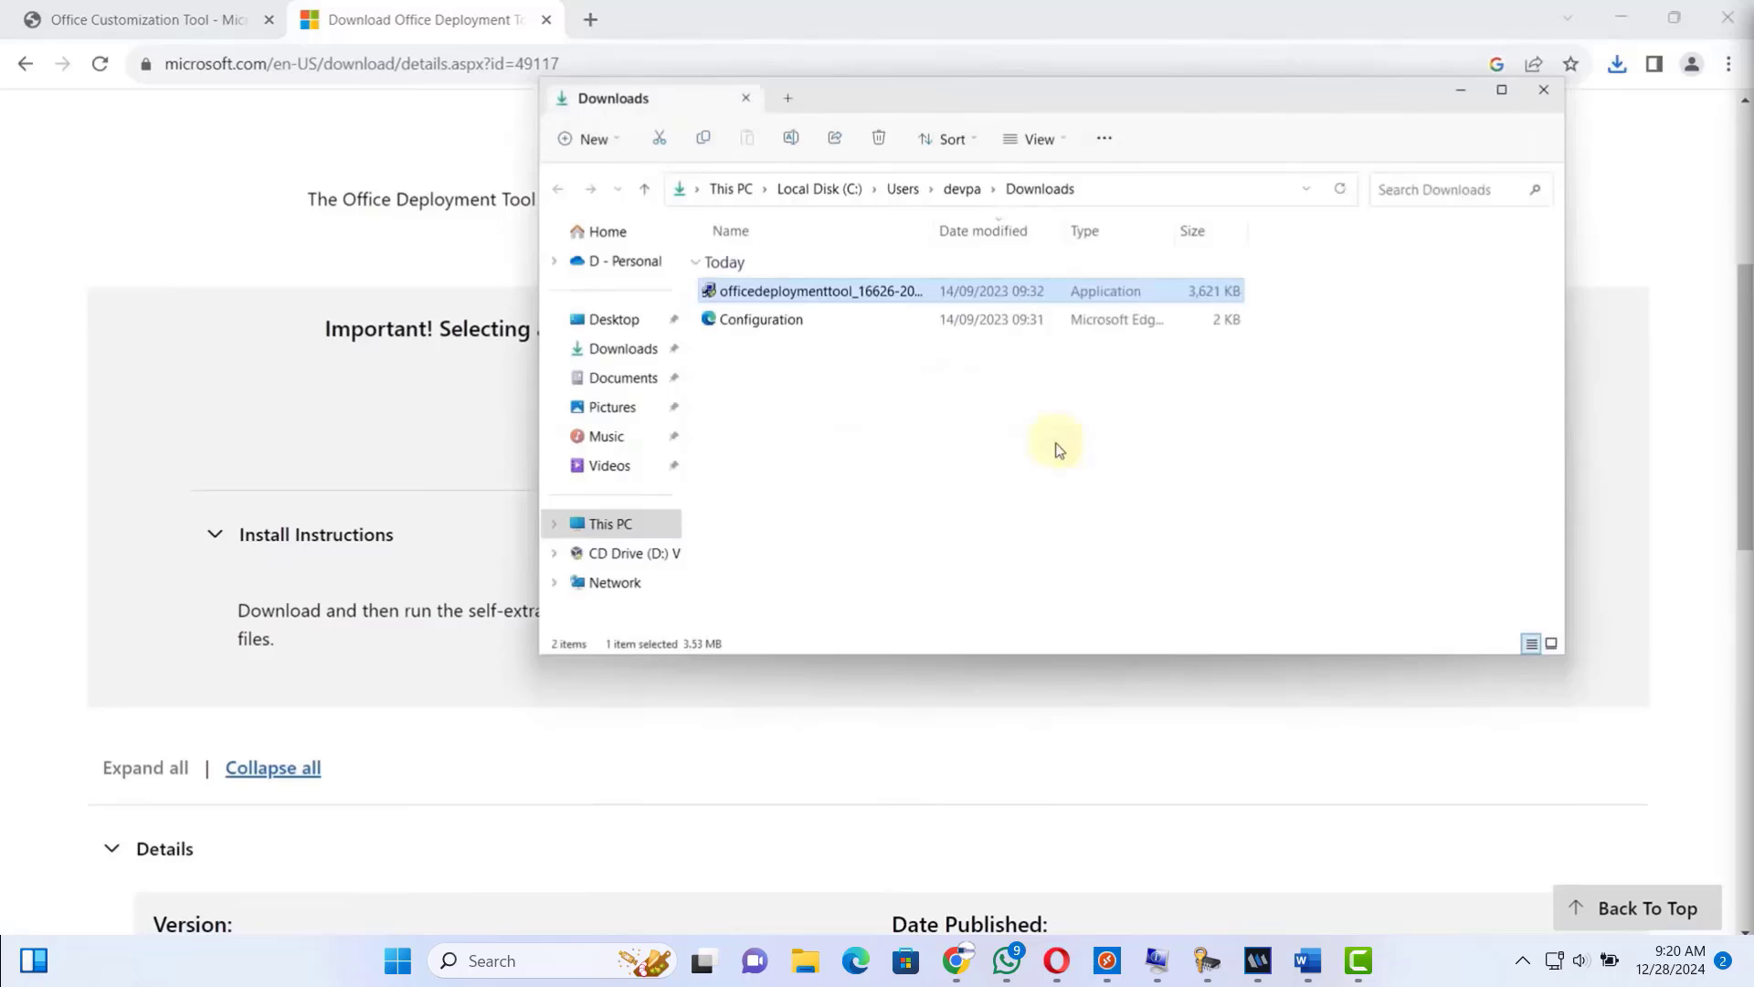
click(1623, 15)
right_click(677, 518)
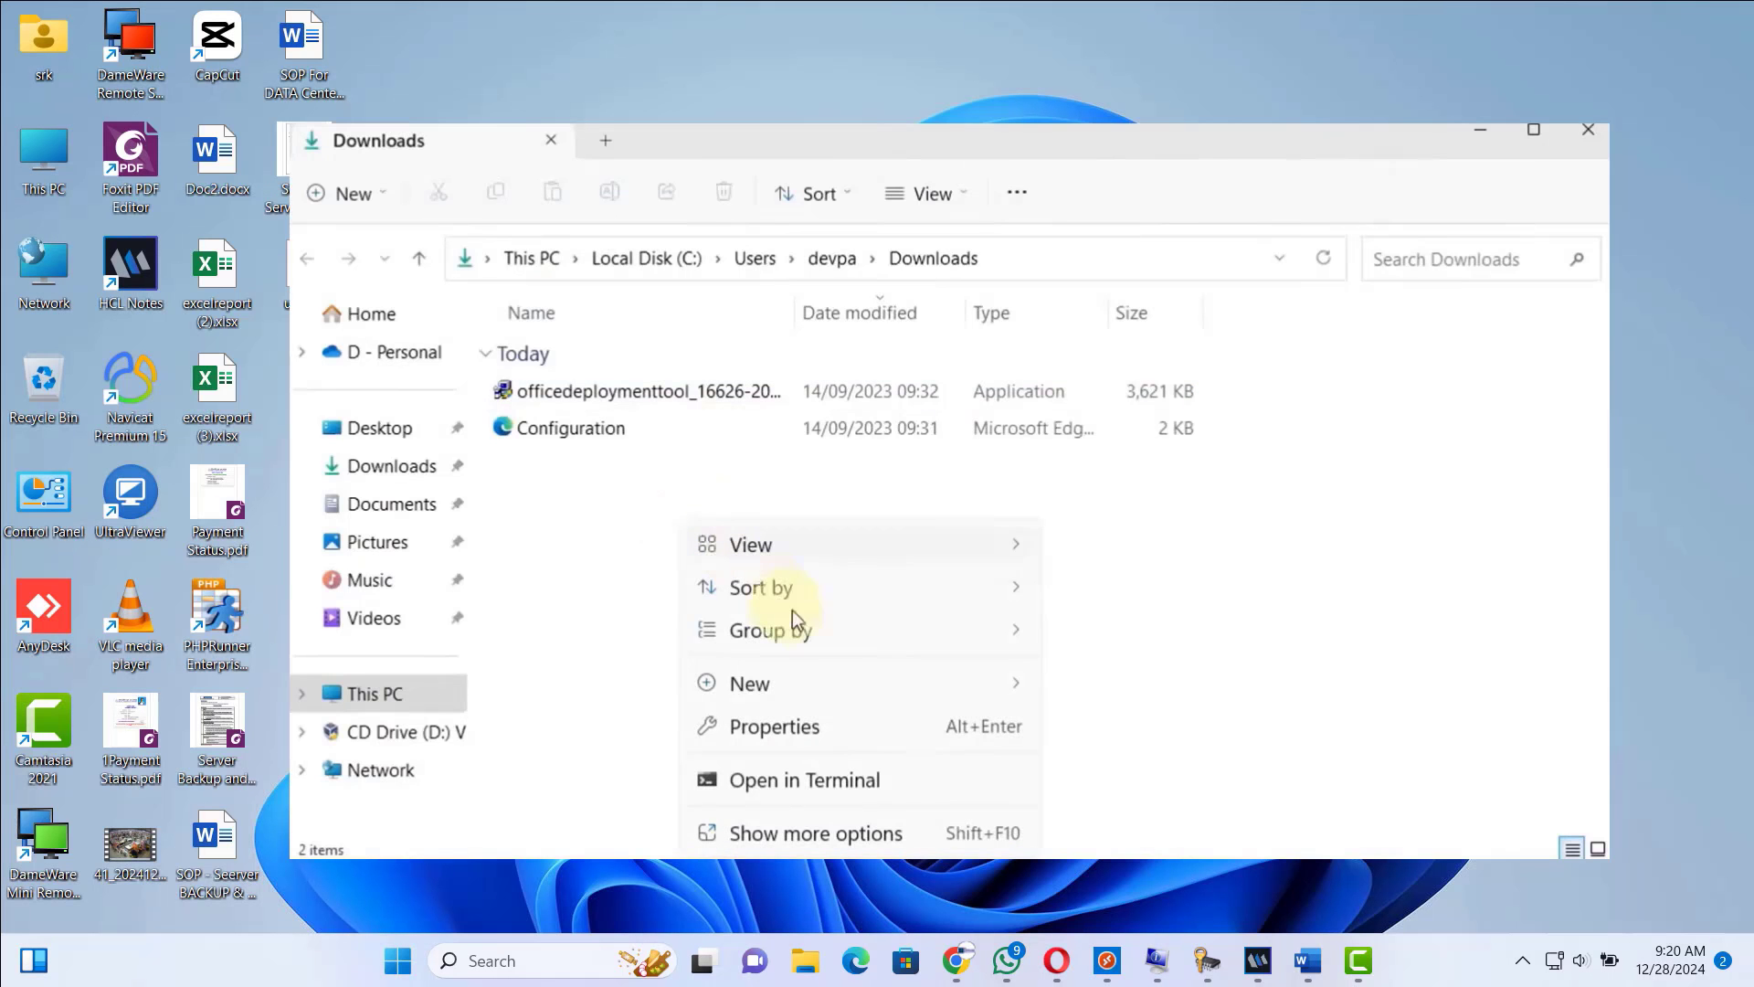
mouse_move(896, 696)
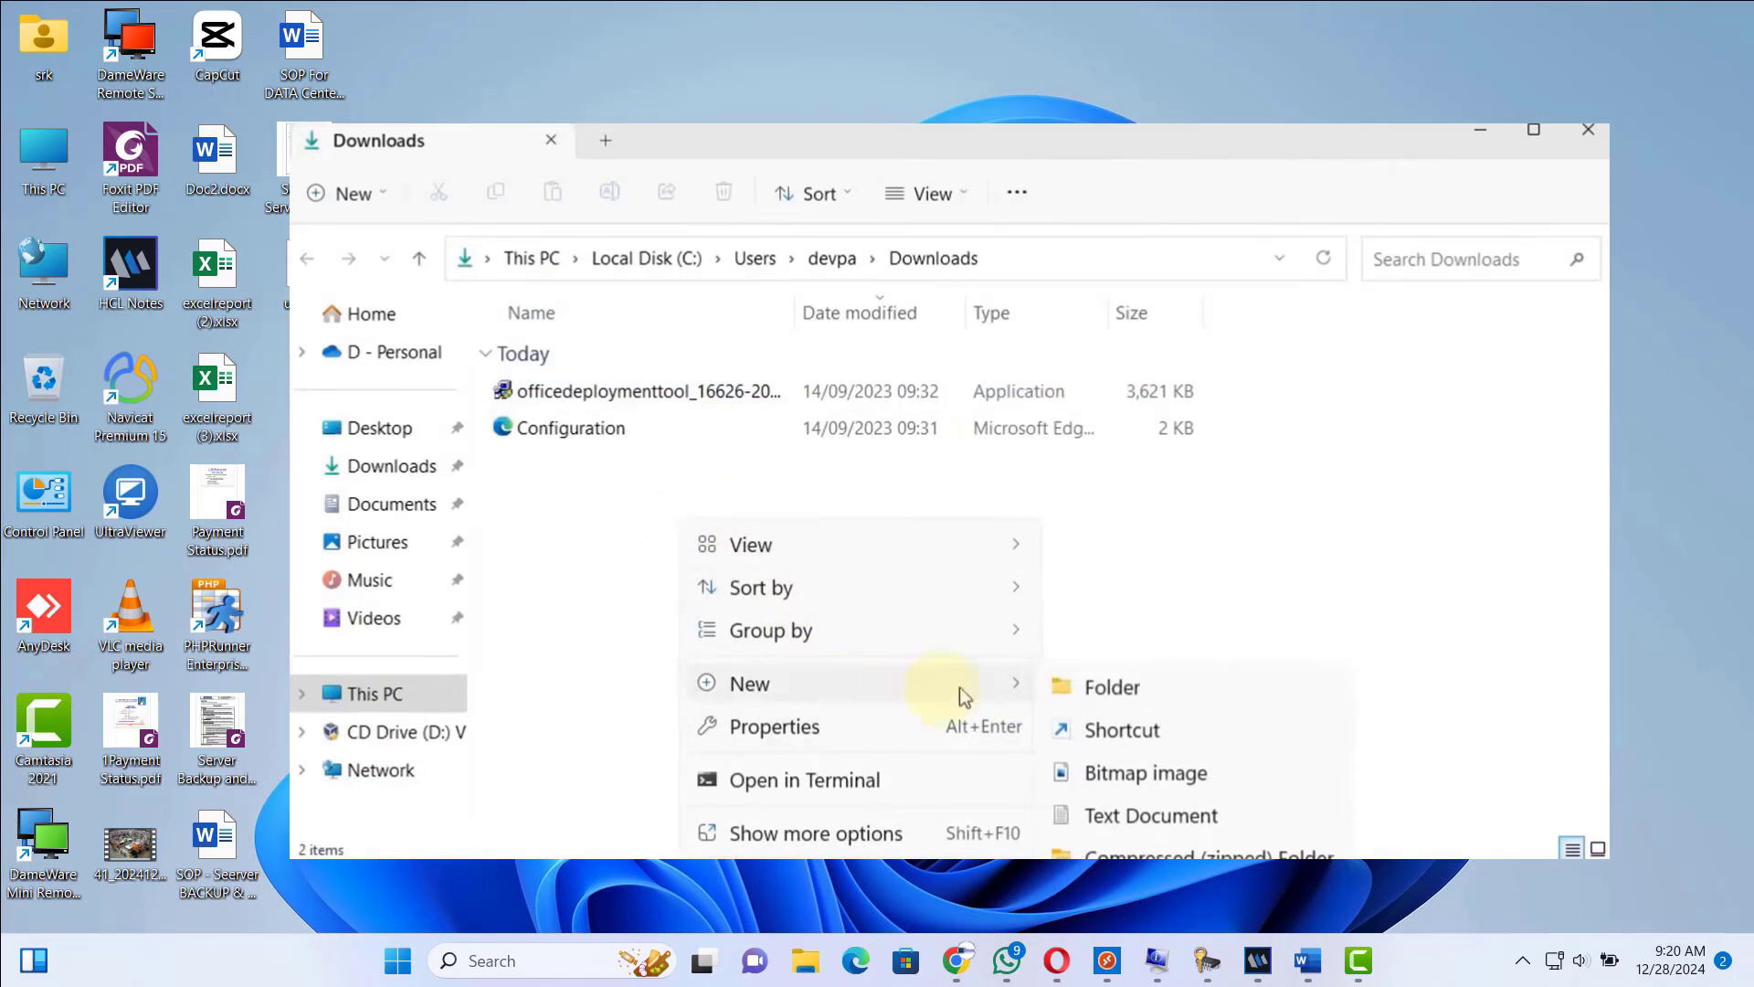
click(1109, 682)
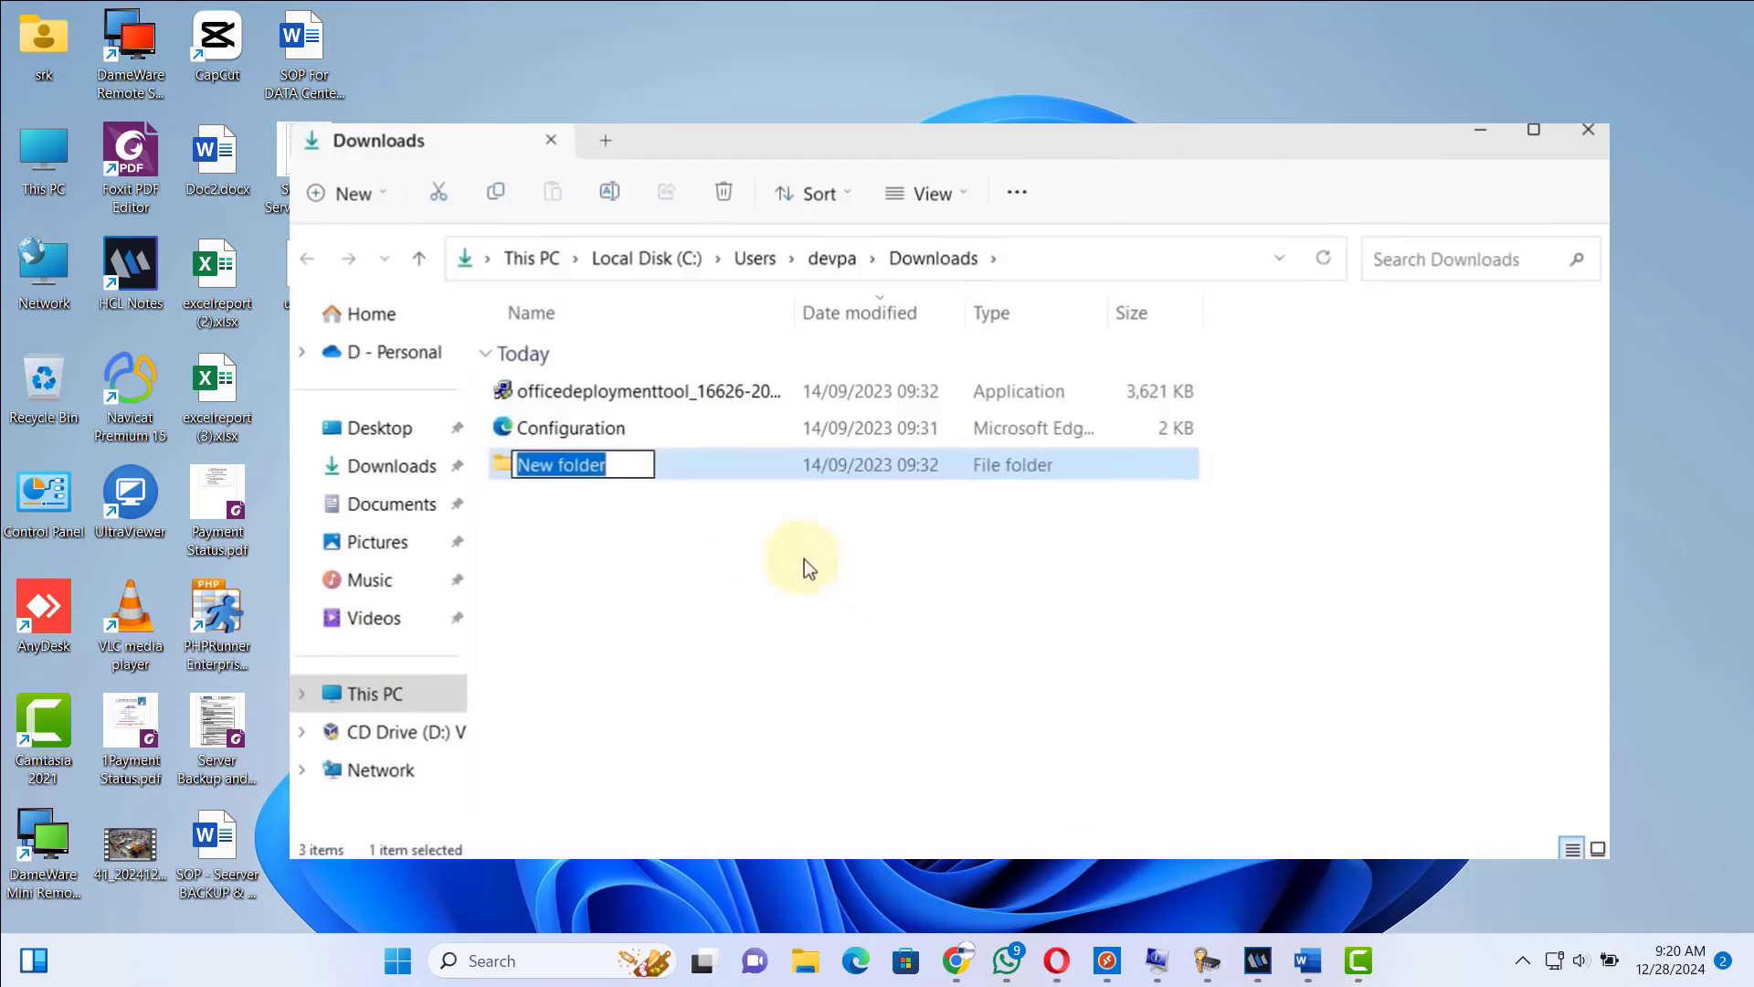
text(Office)
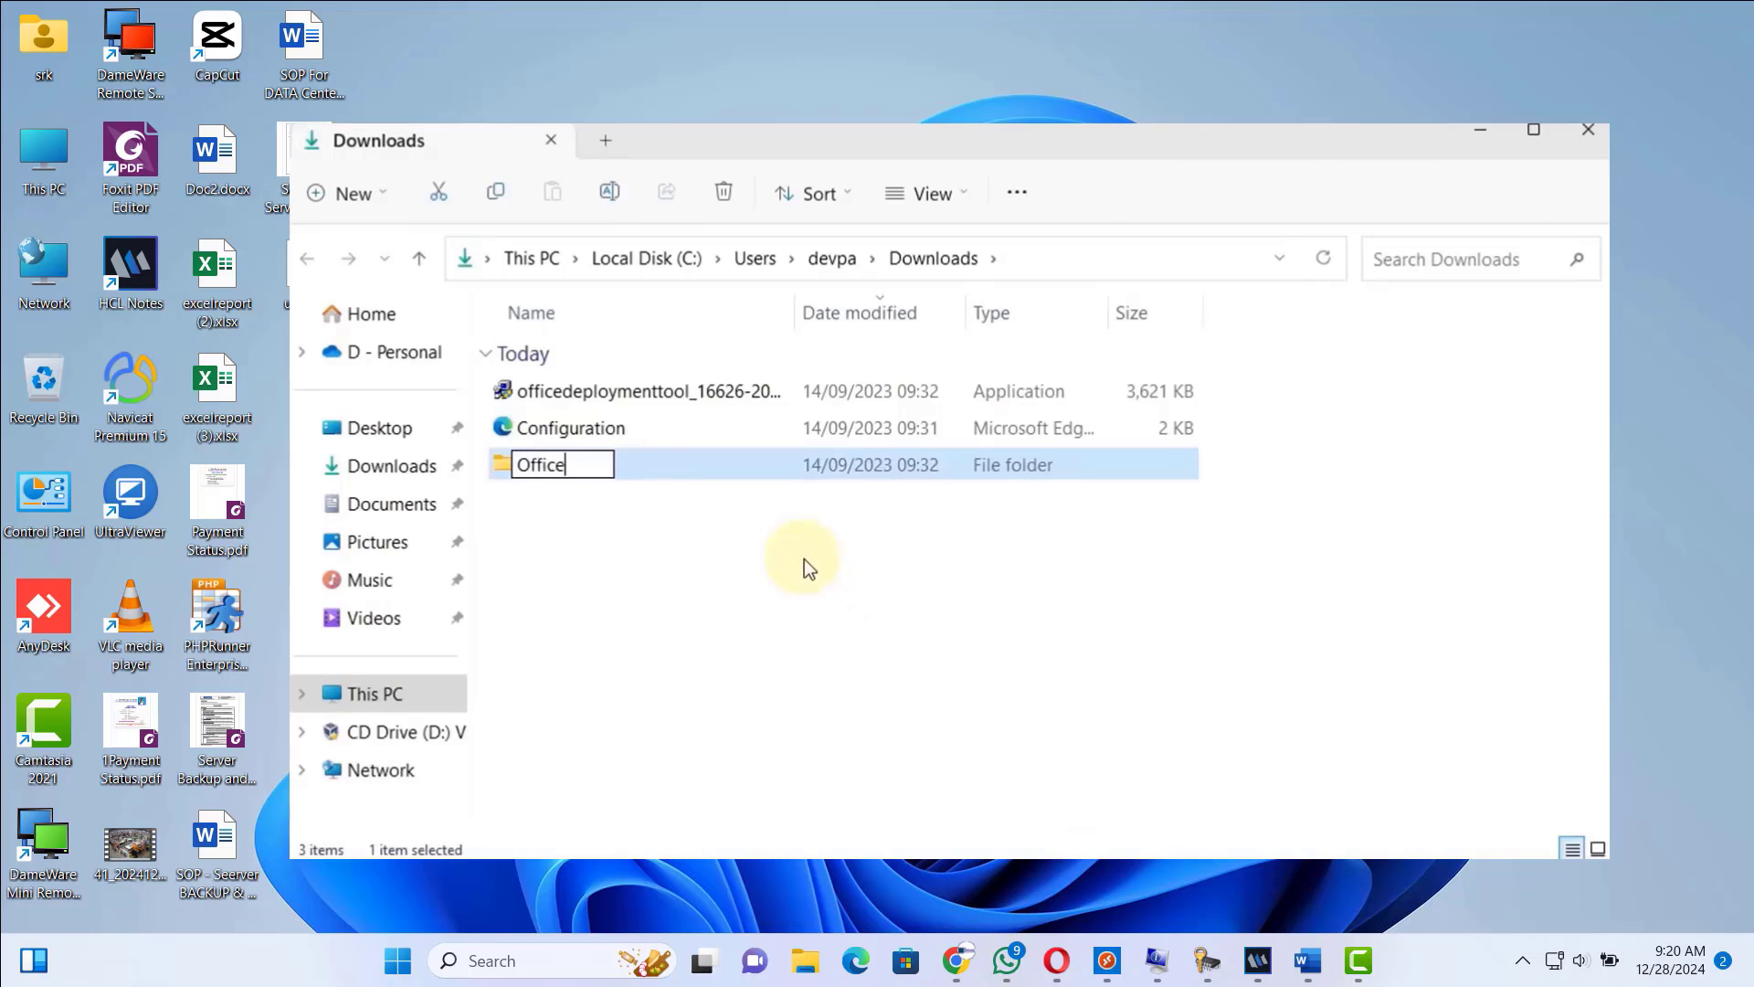
text( 2021)
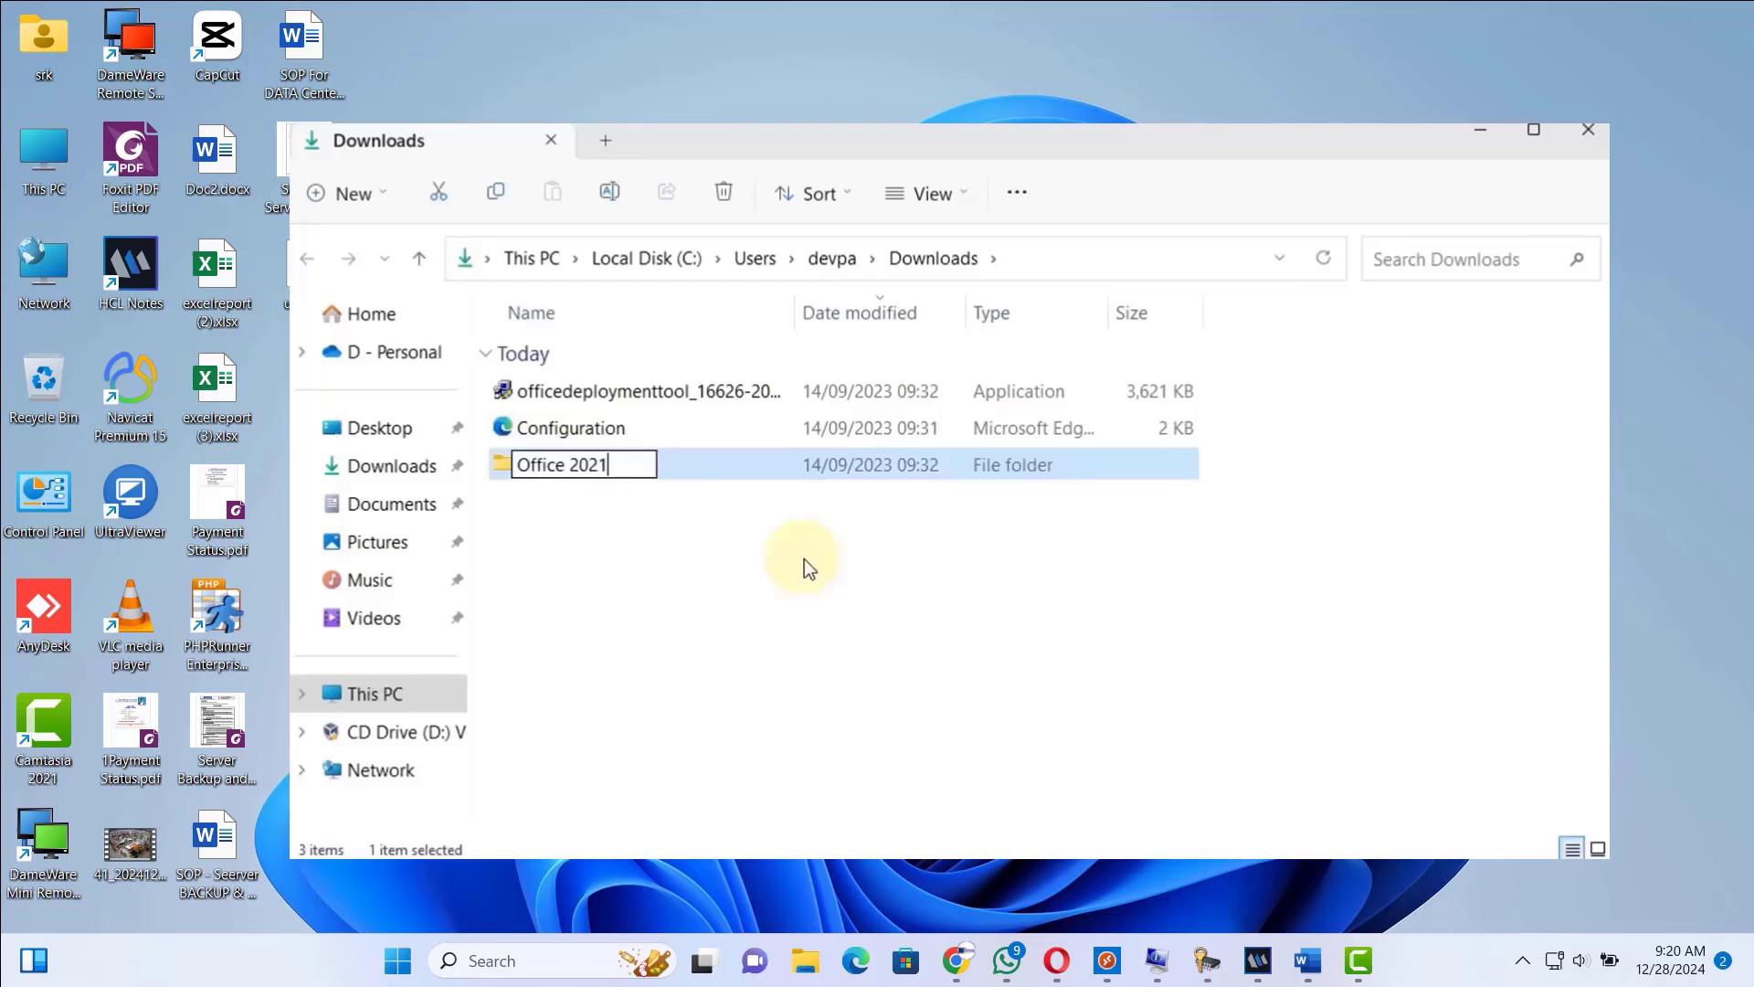
key(Return)
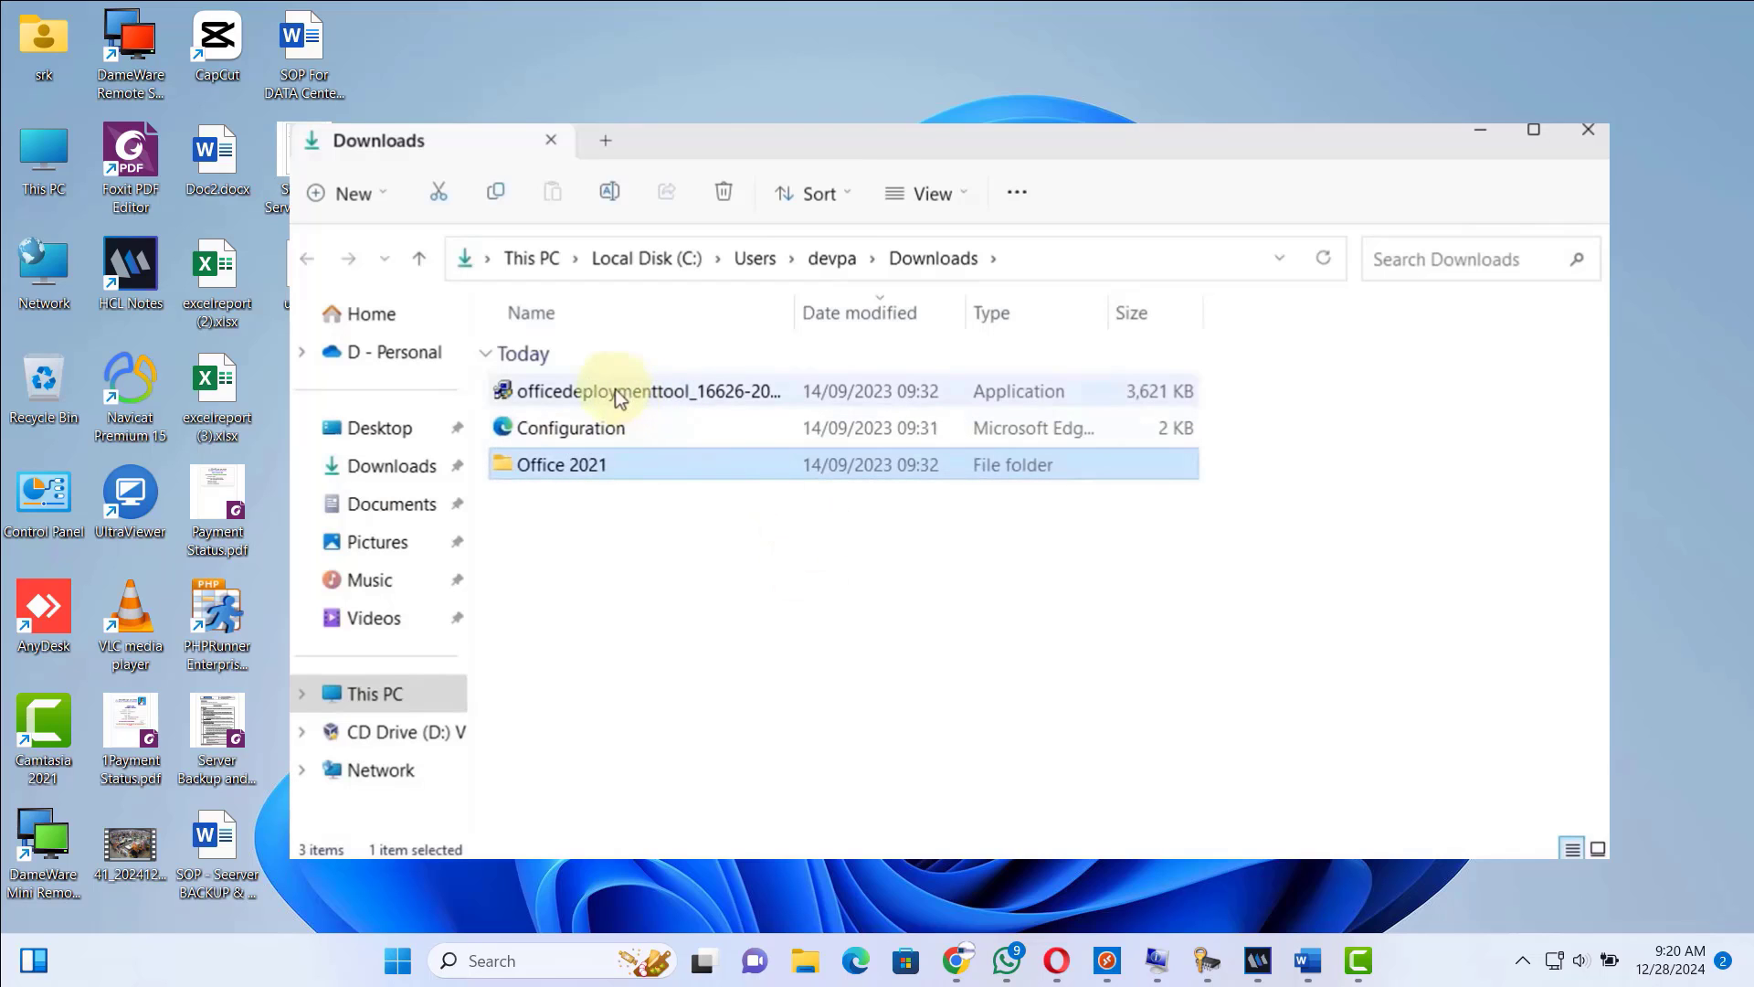
- Cut the deployment tool and Configuration files, then open the Office 2021 folder
click(651, 393)
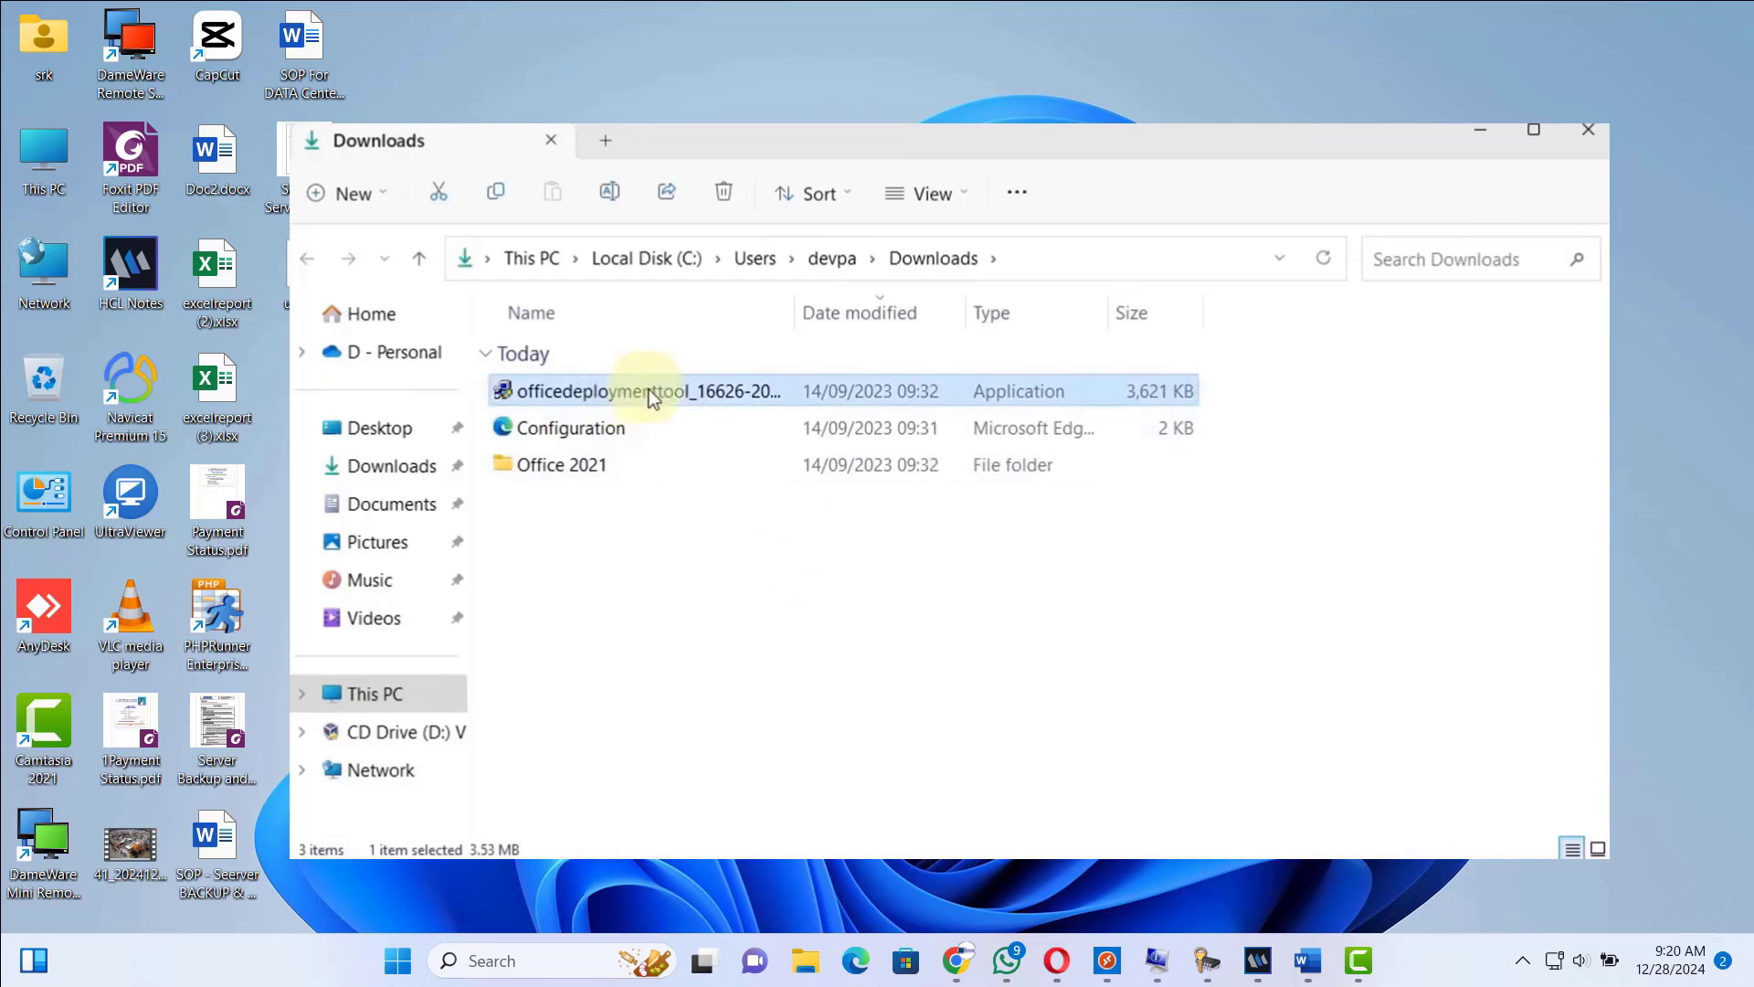
ctrl+click(605, 431)
right_click(601, 422)
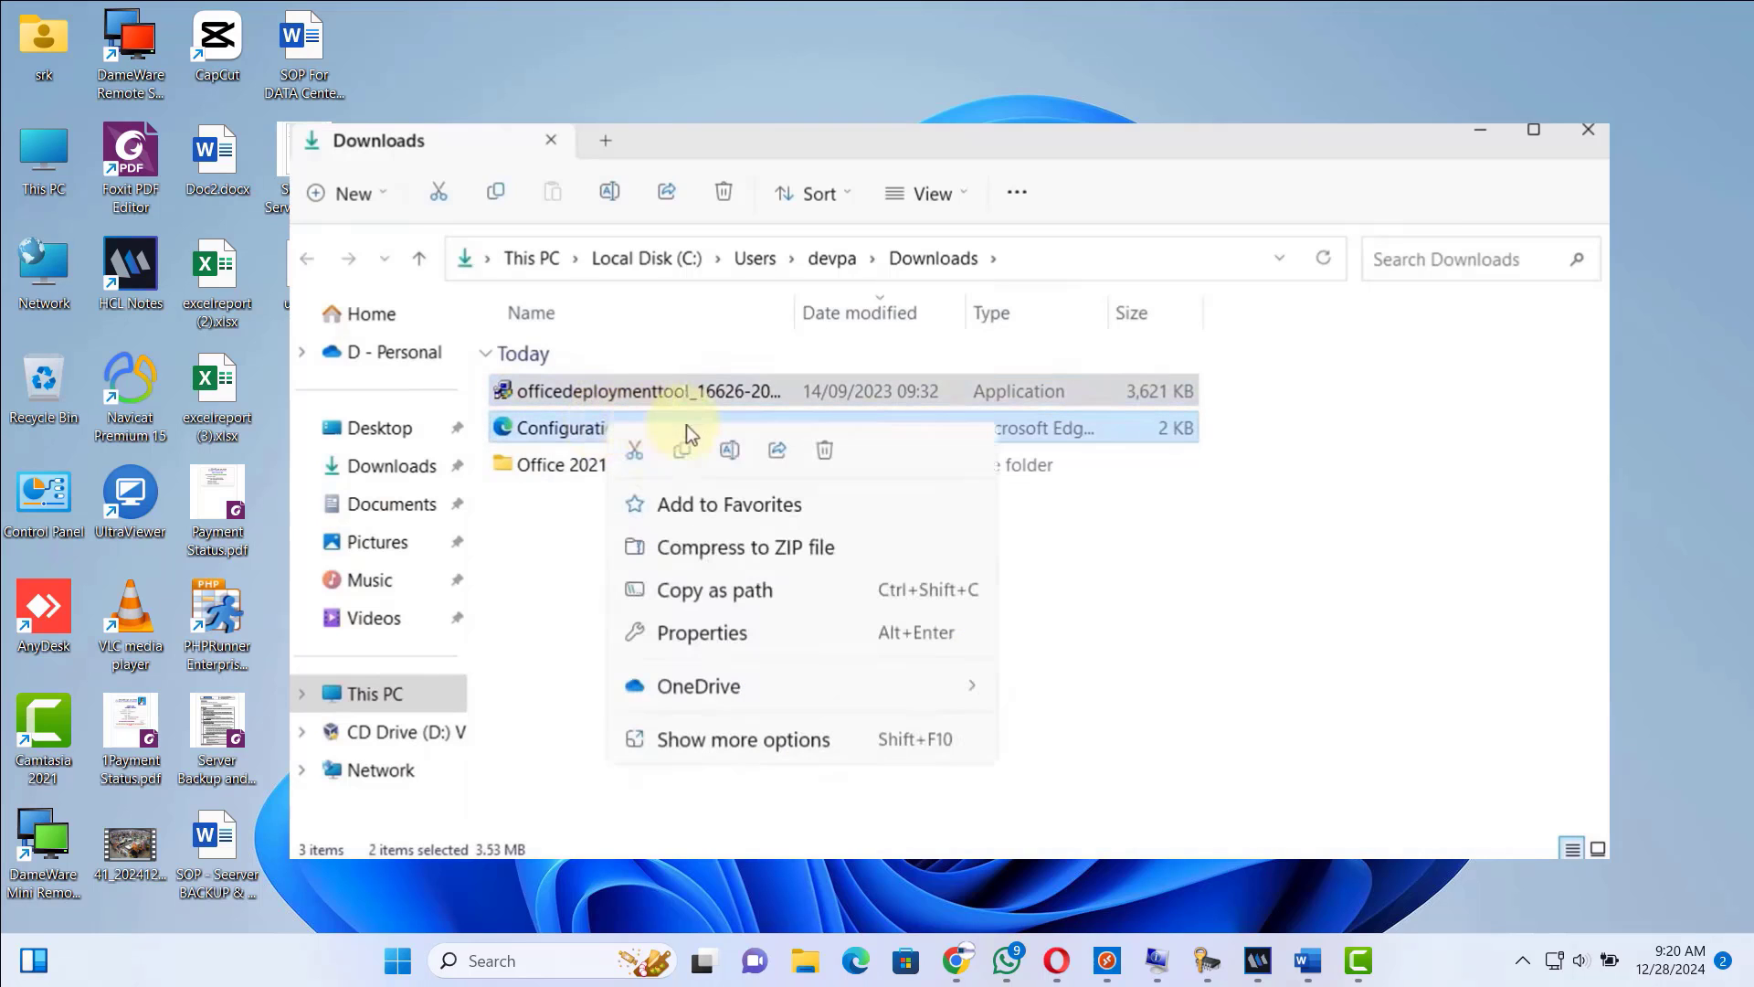
click(637, 449)
double_click(585, 465)
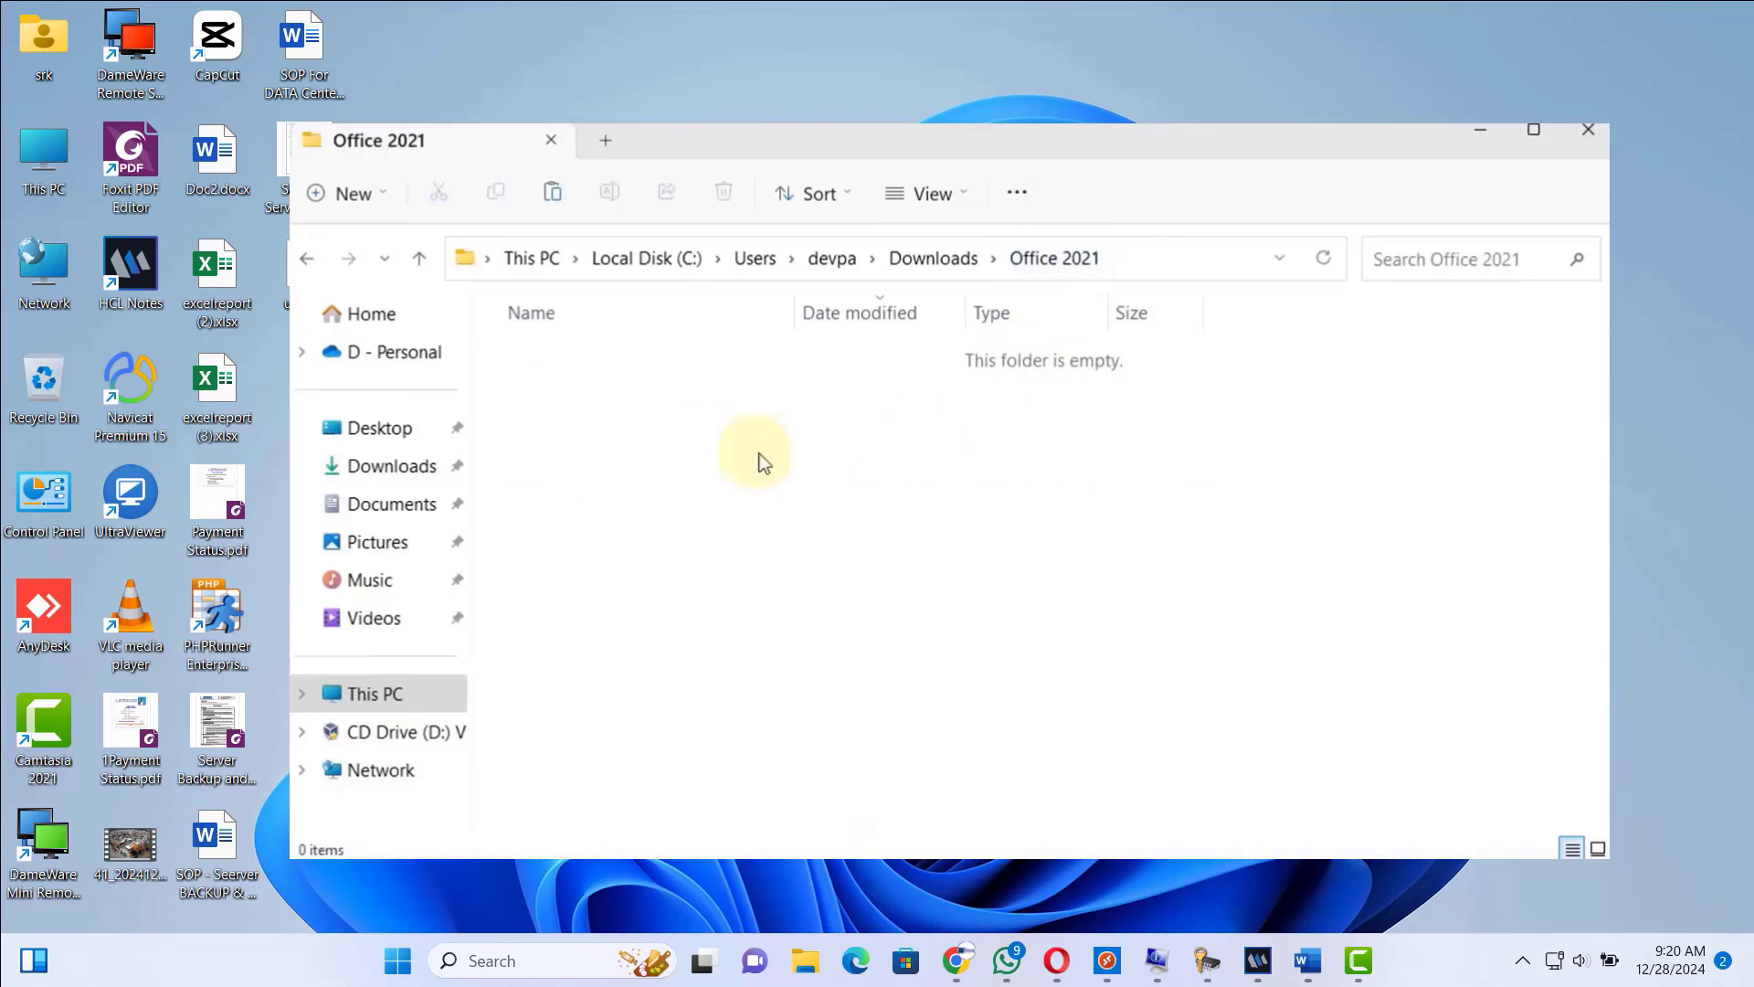
- Paste Configuration and officedeploymenttool into Office 2021, then run the tool as administrator
right_click(734, 457)
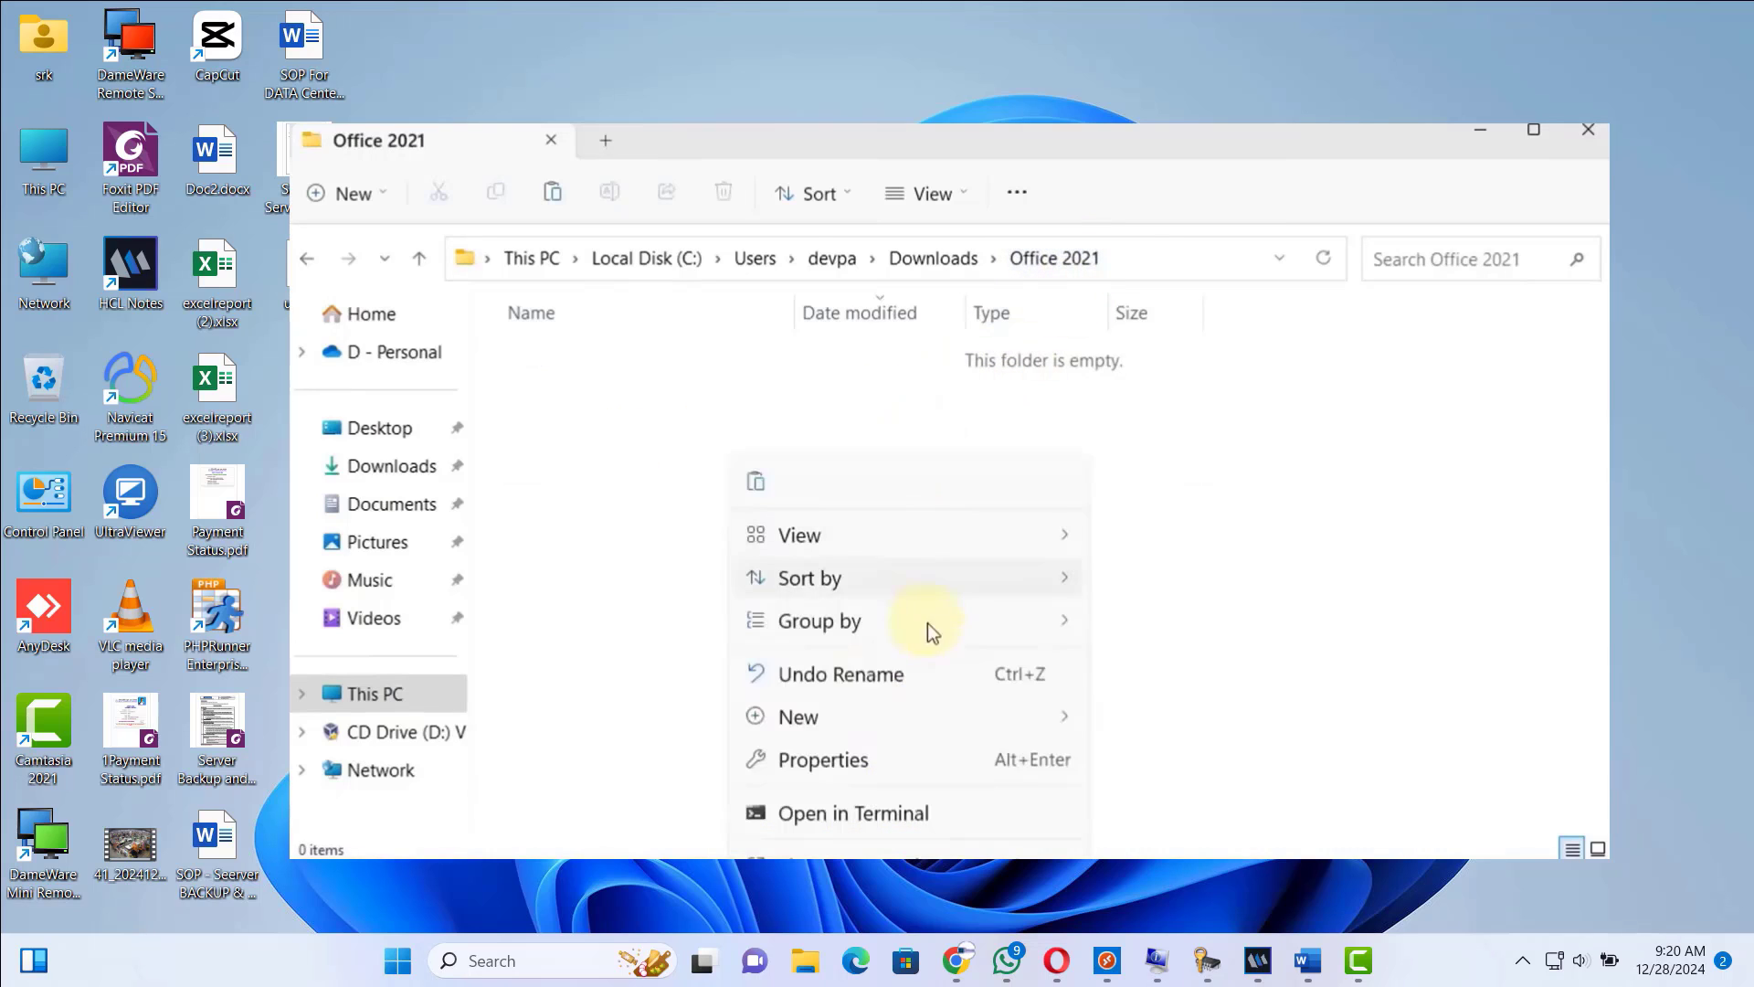
click(760, 481)
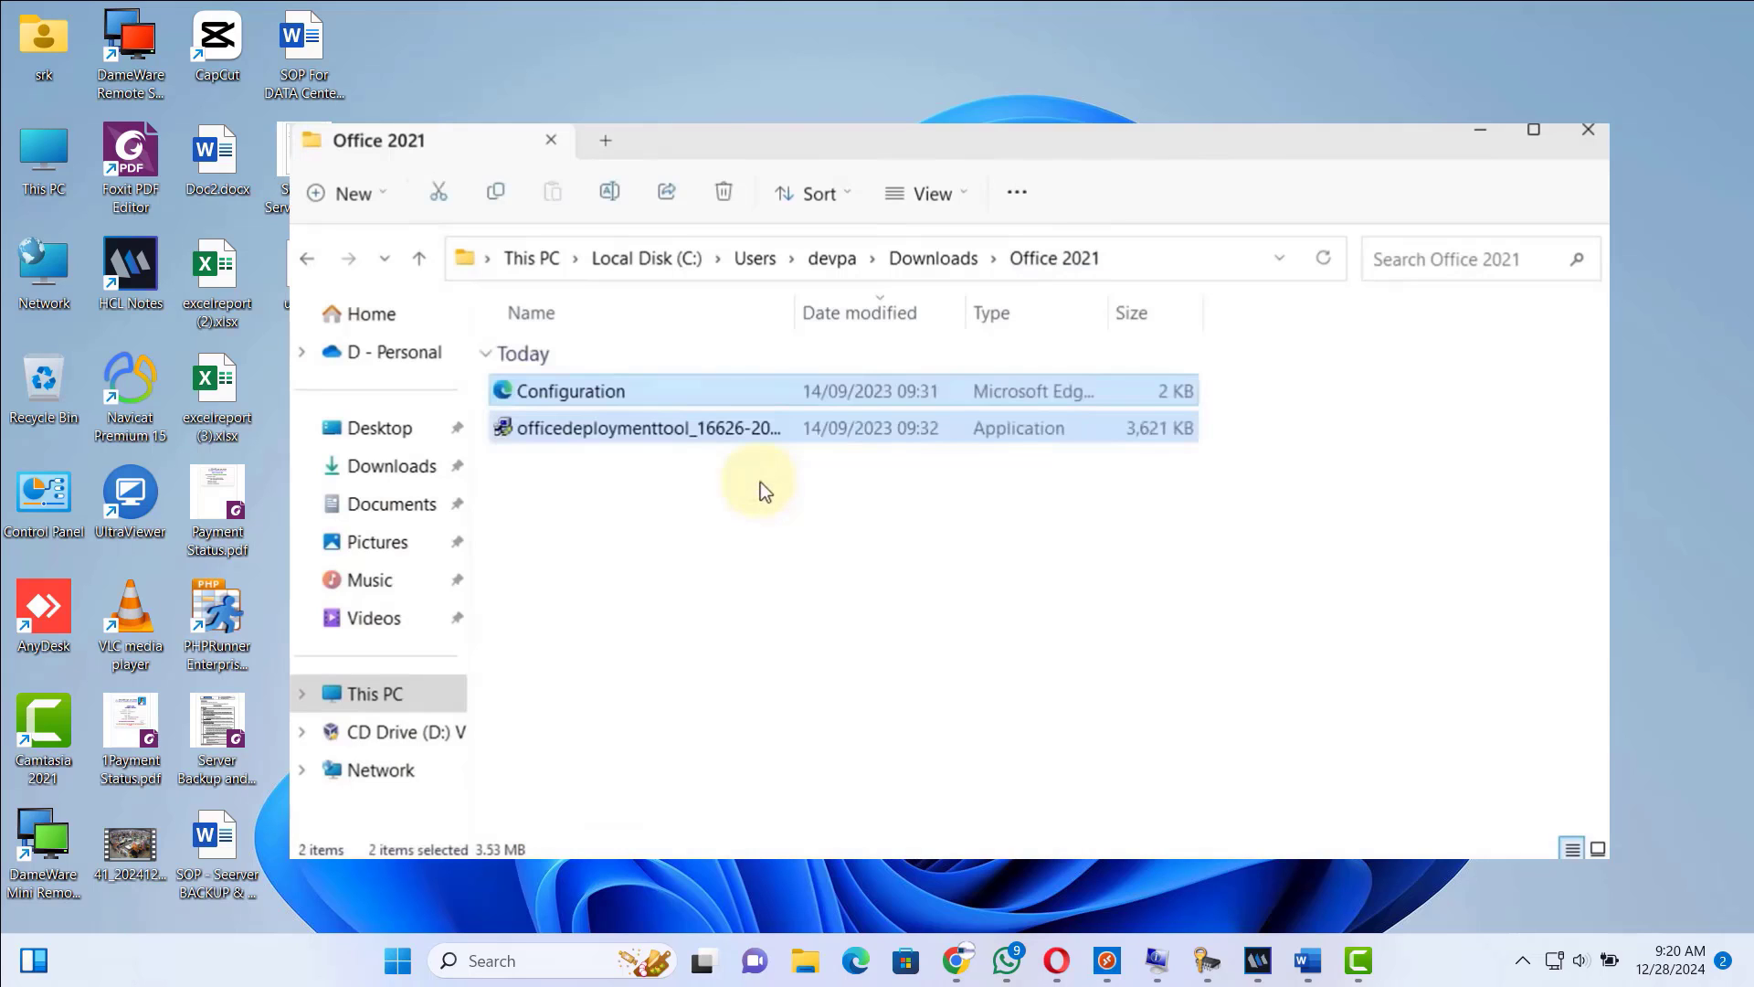
click(761, 480)
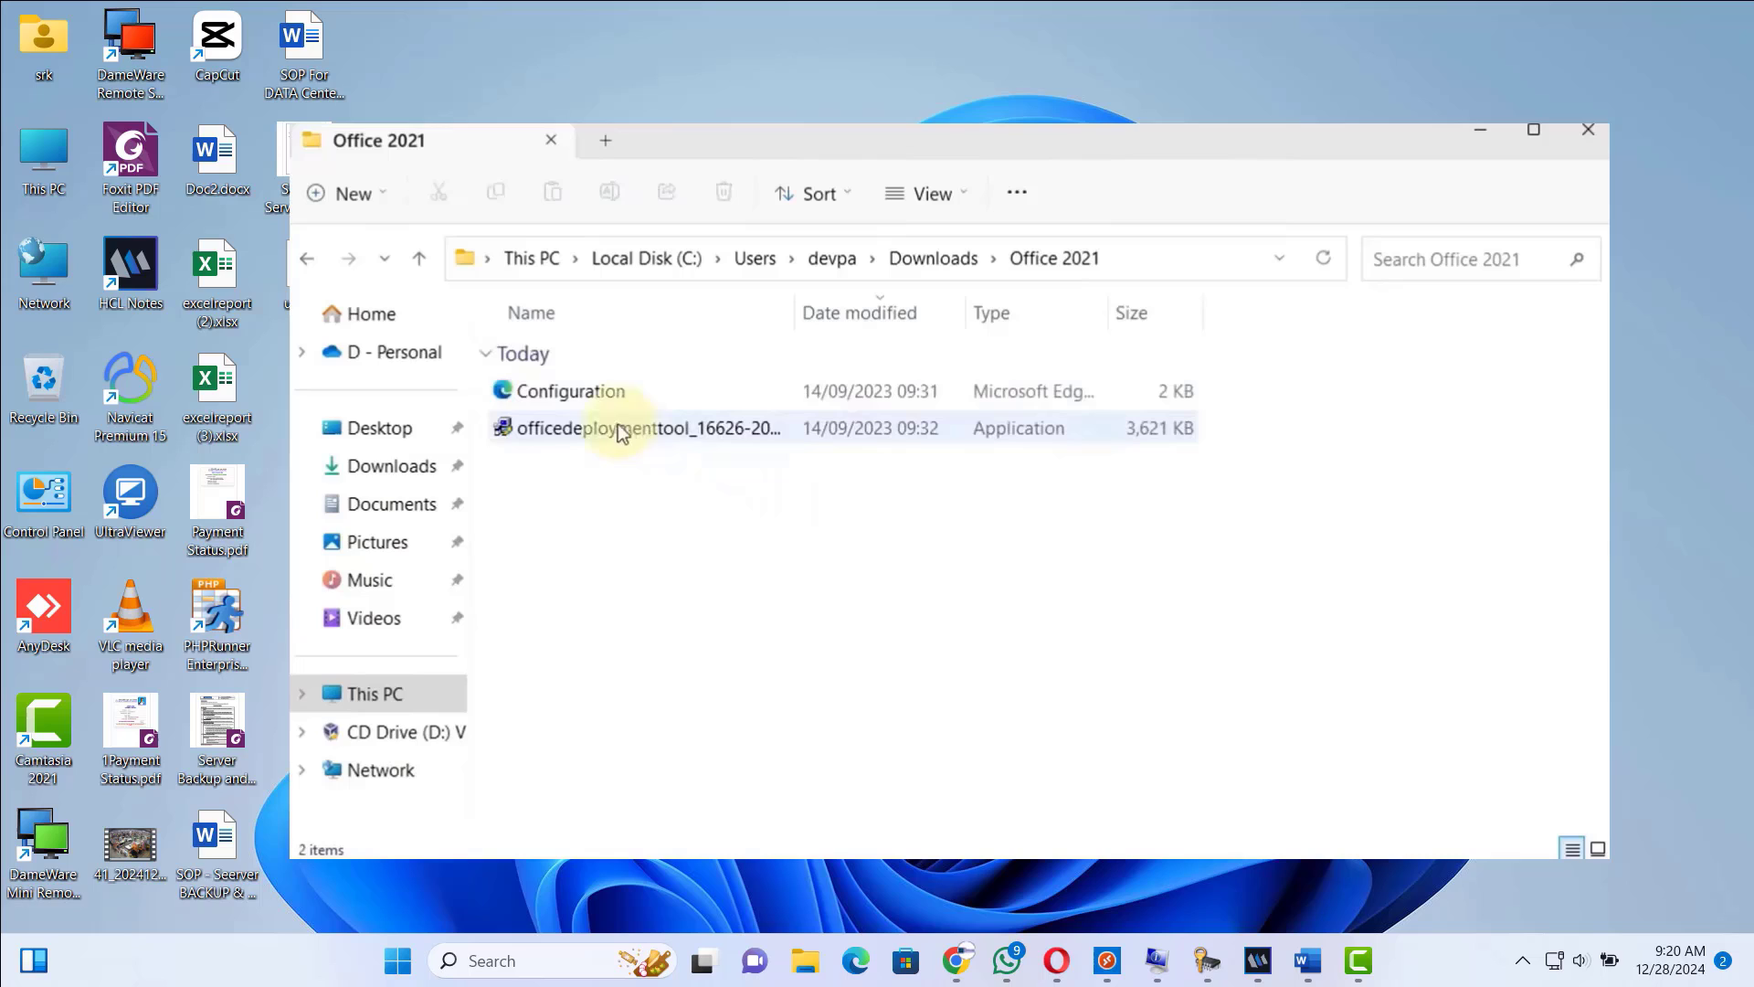
right_click(578, 427)
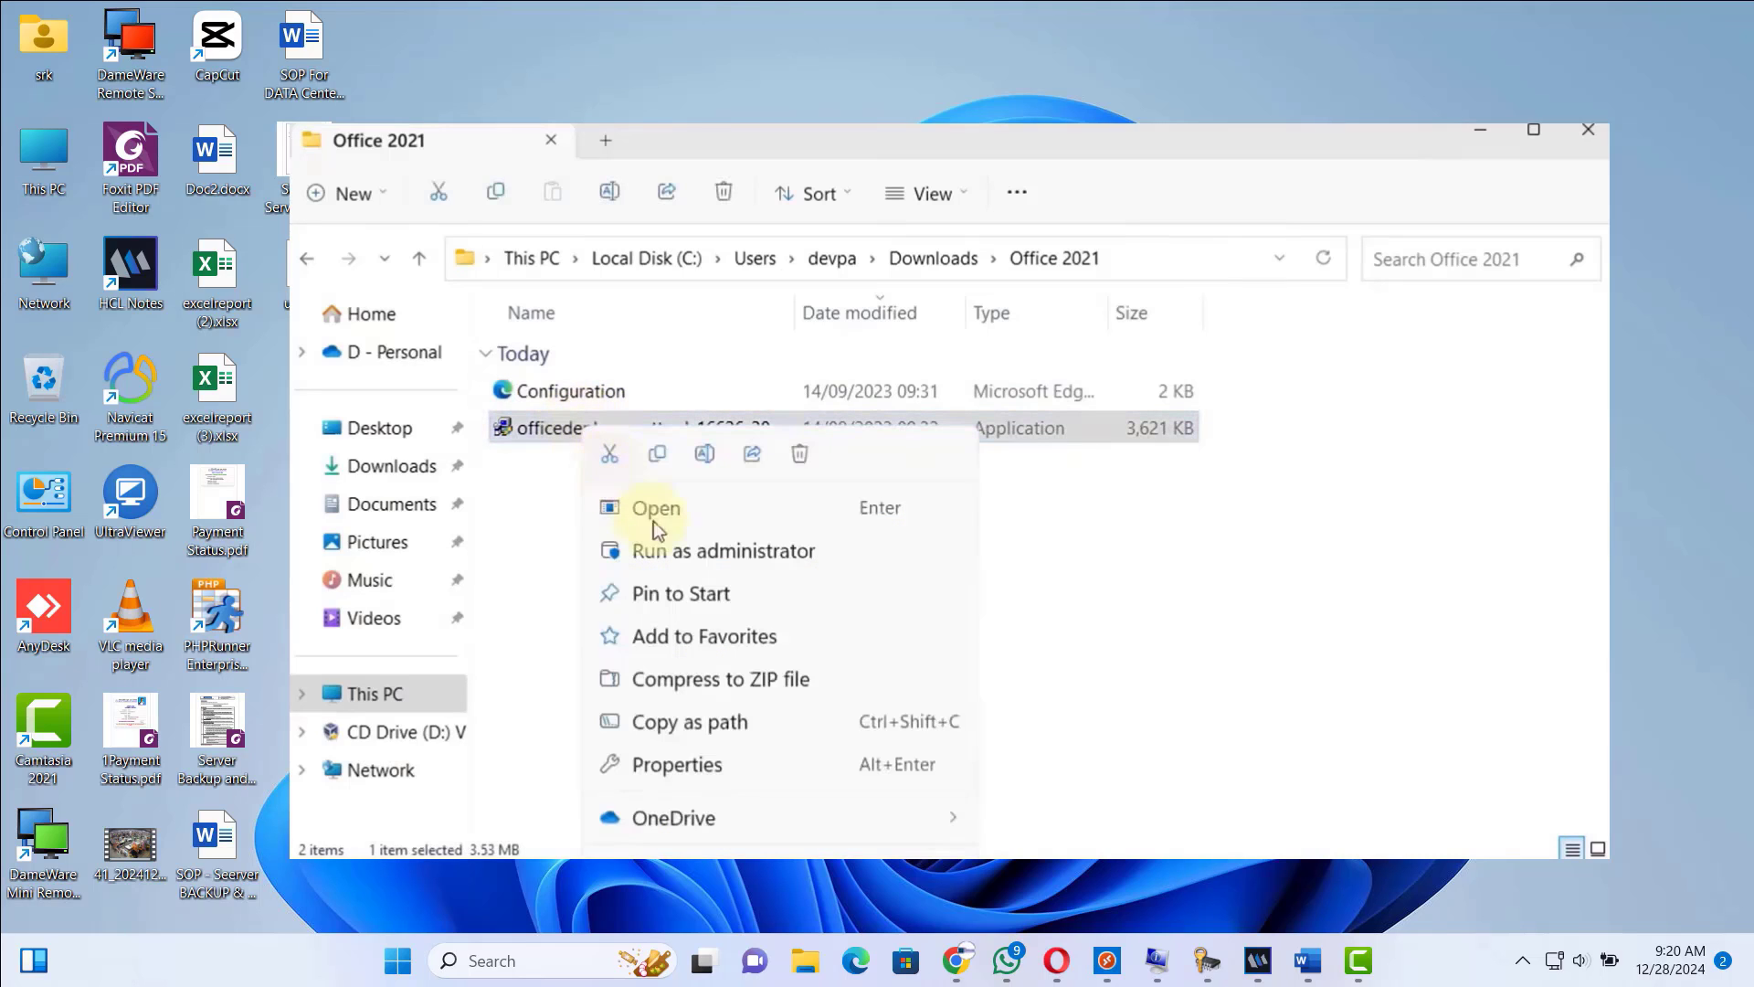
click(670, 550)
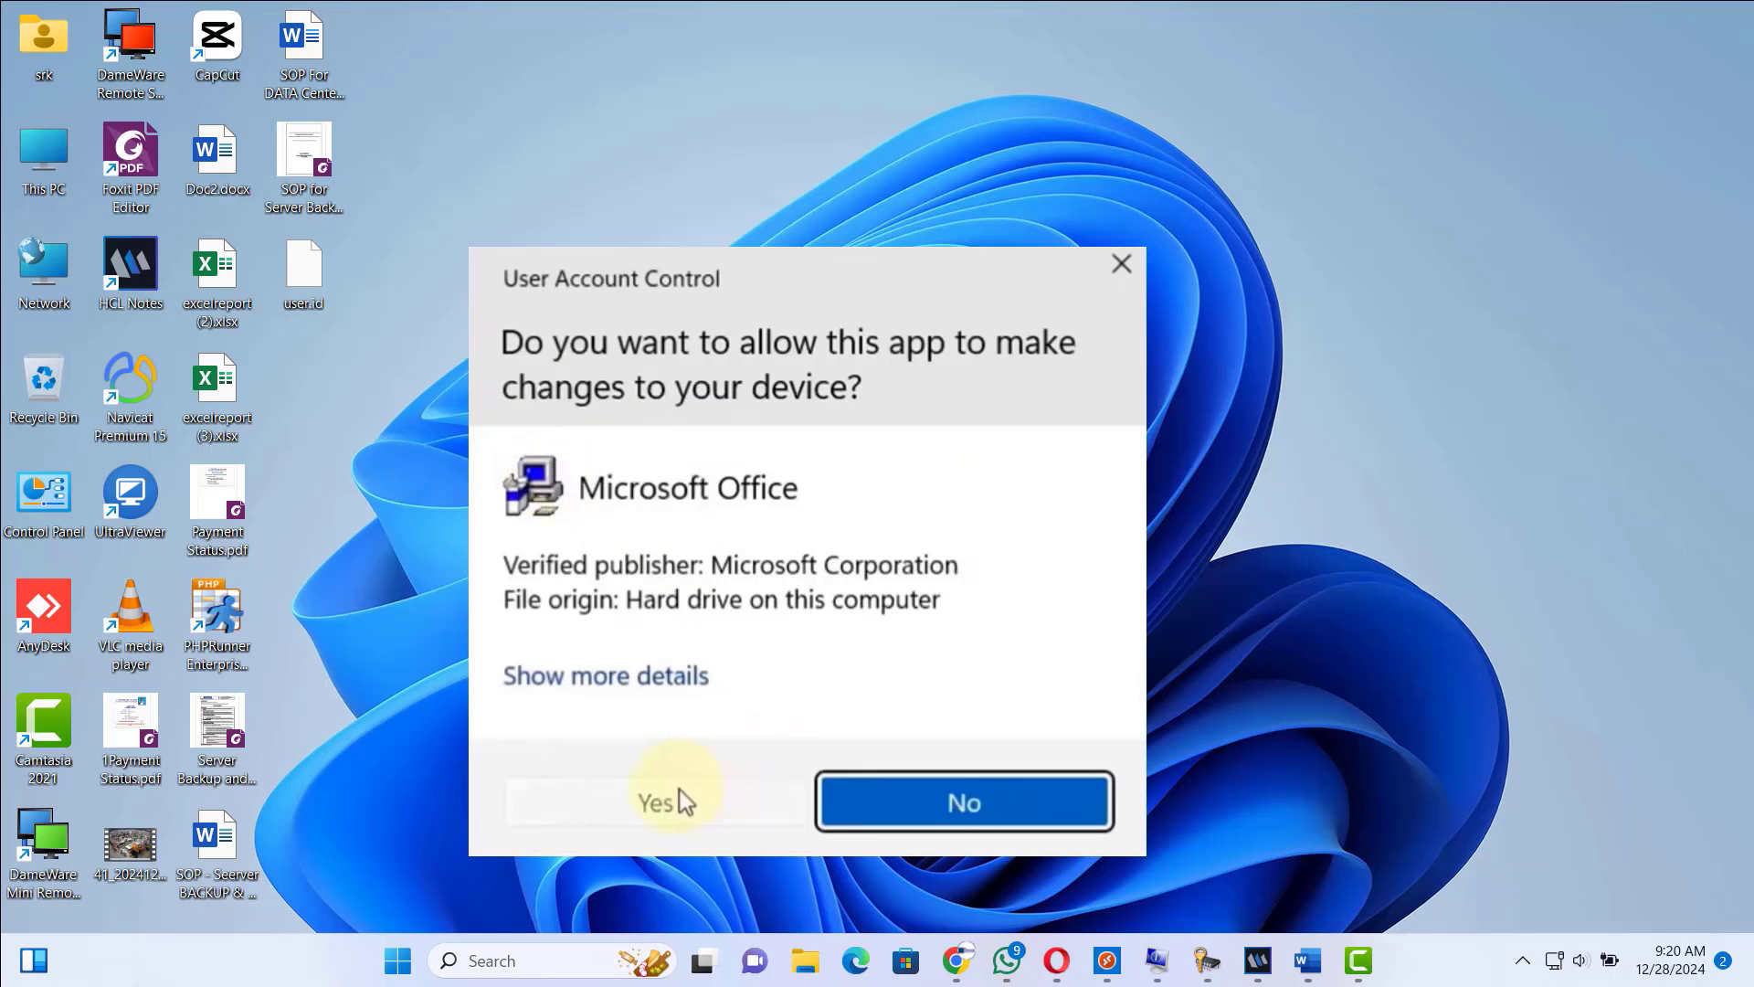
- Accept the license terms and extract the tool's files into Downloads > Office 2021
click(665, 801)
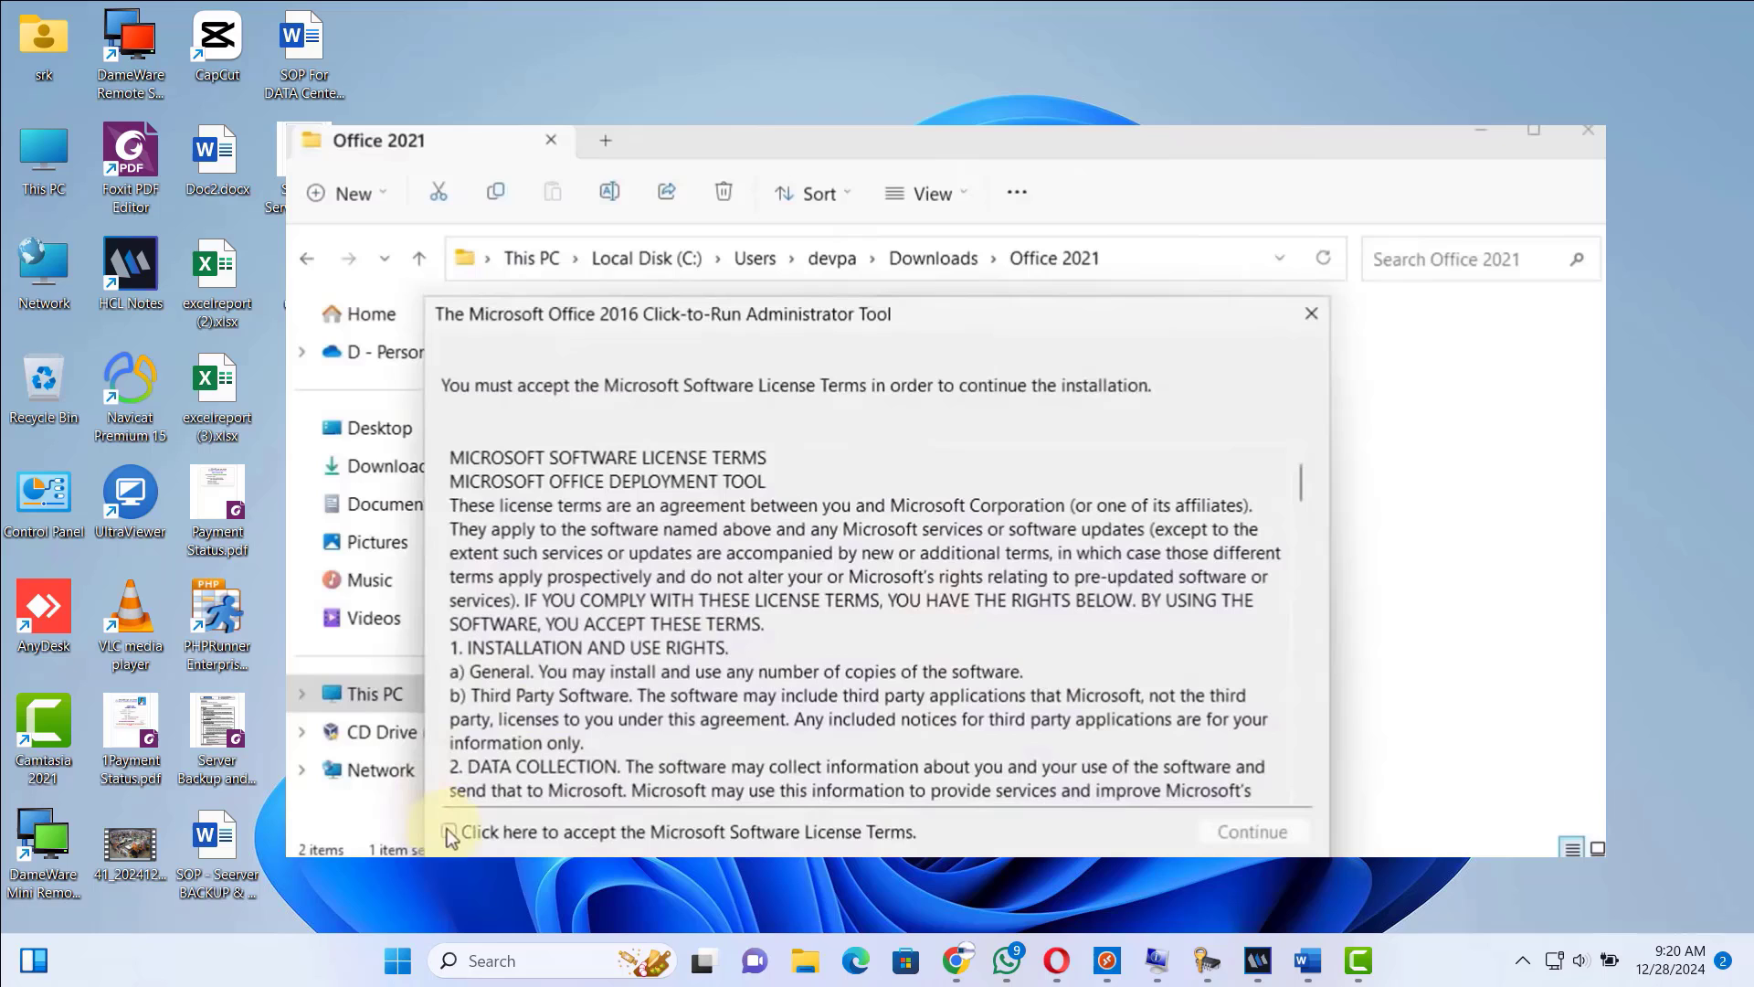
click(450, 832)
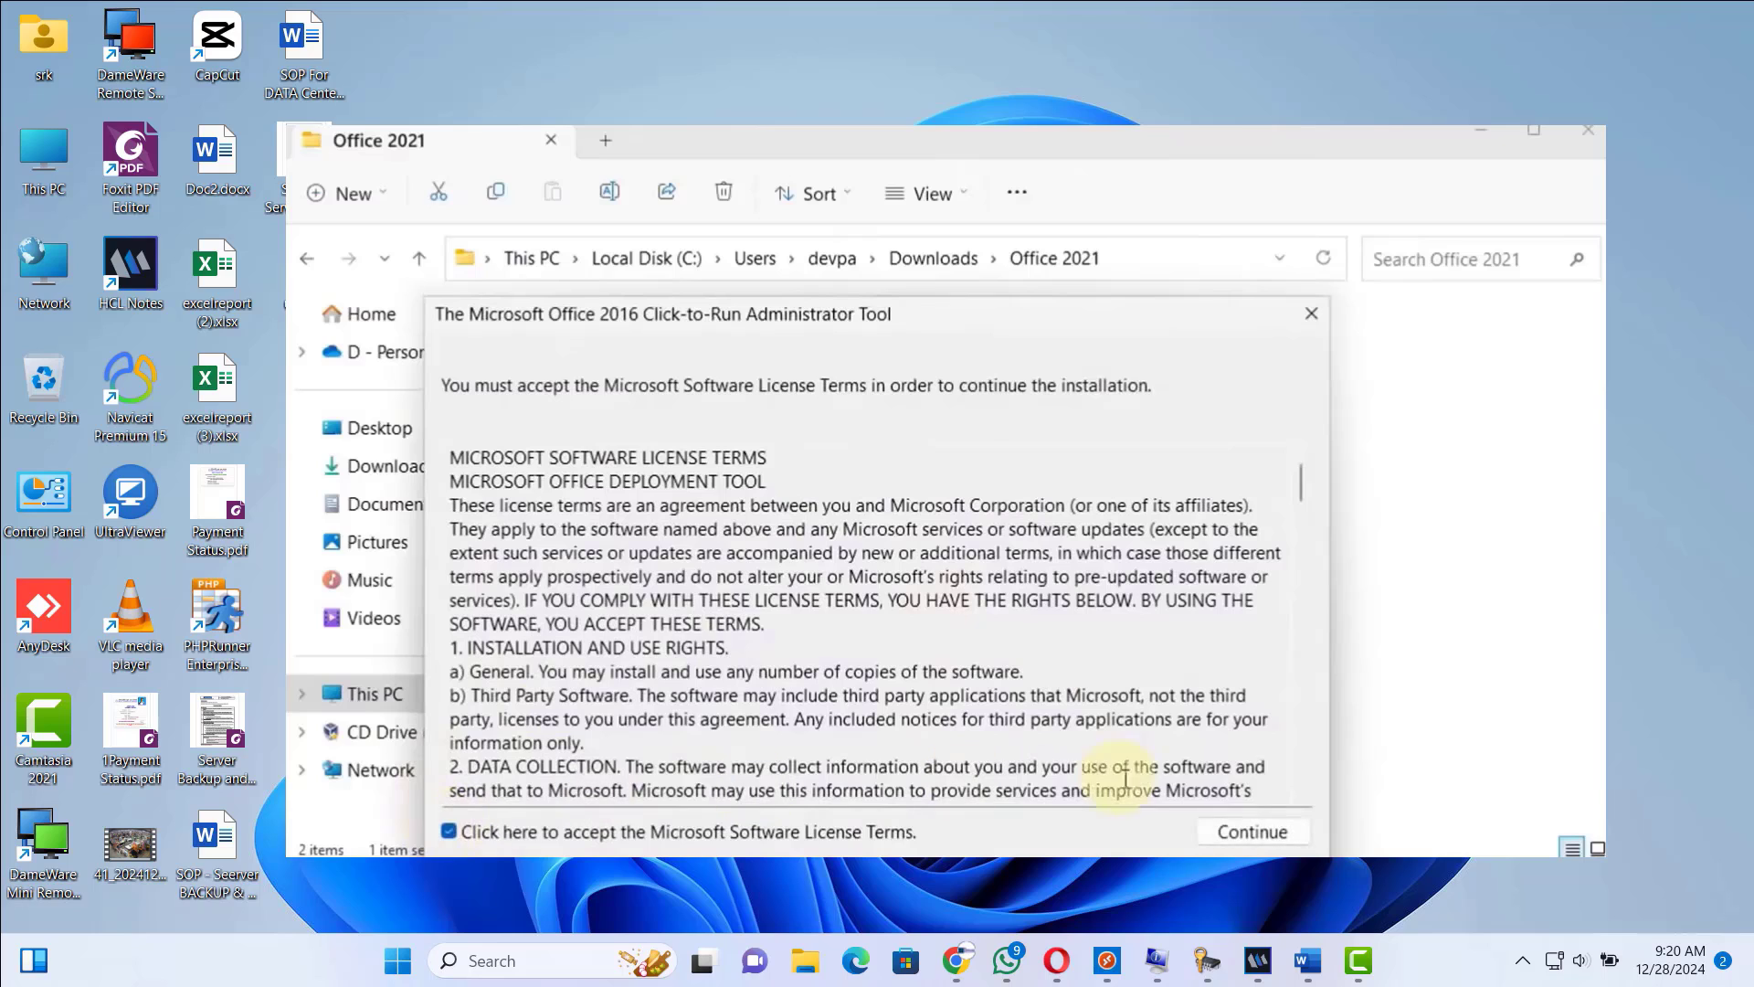
click(1261, 827)
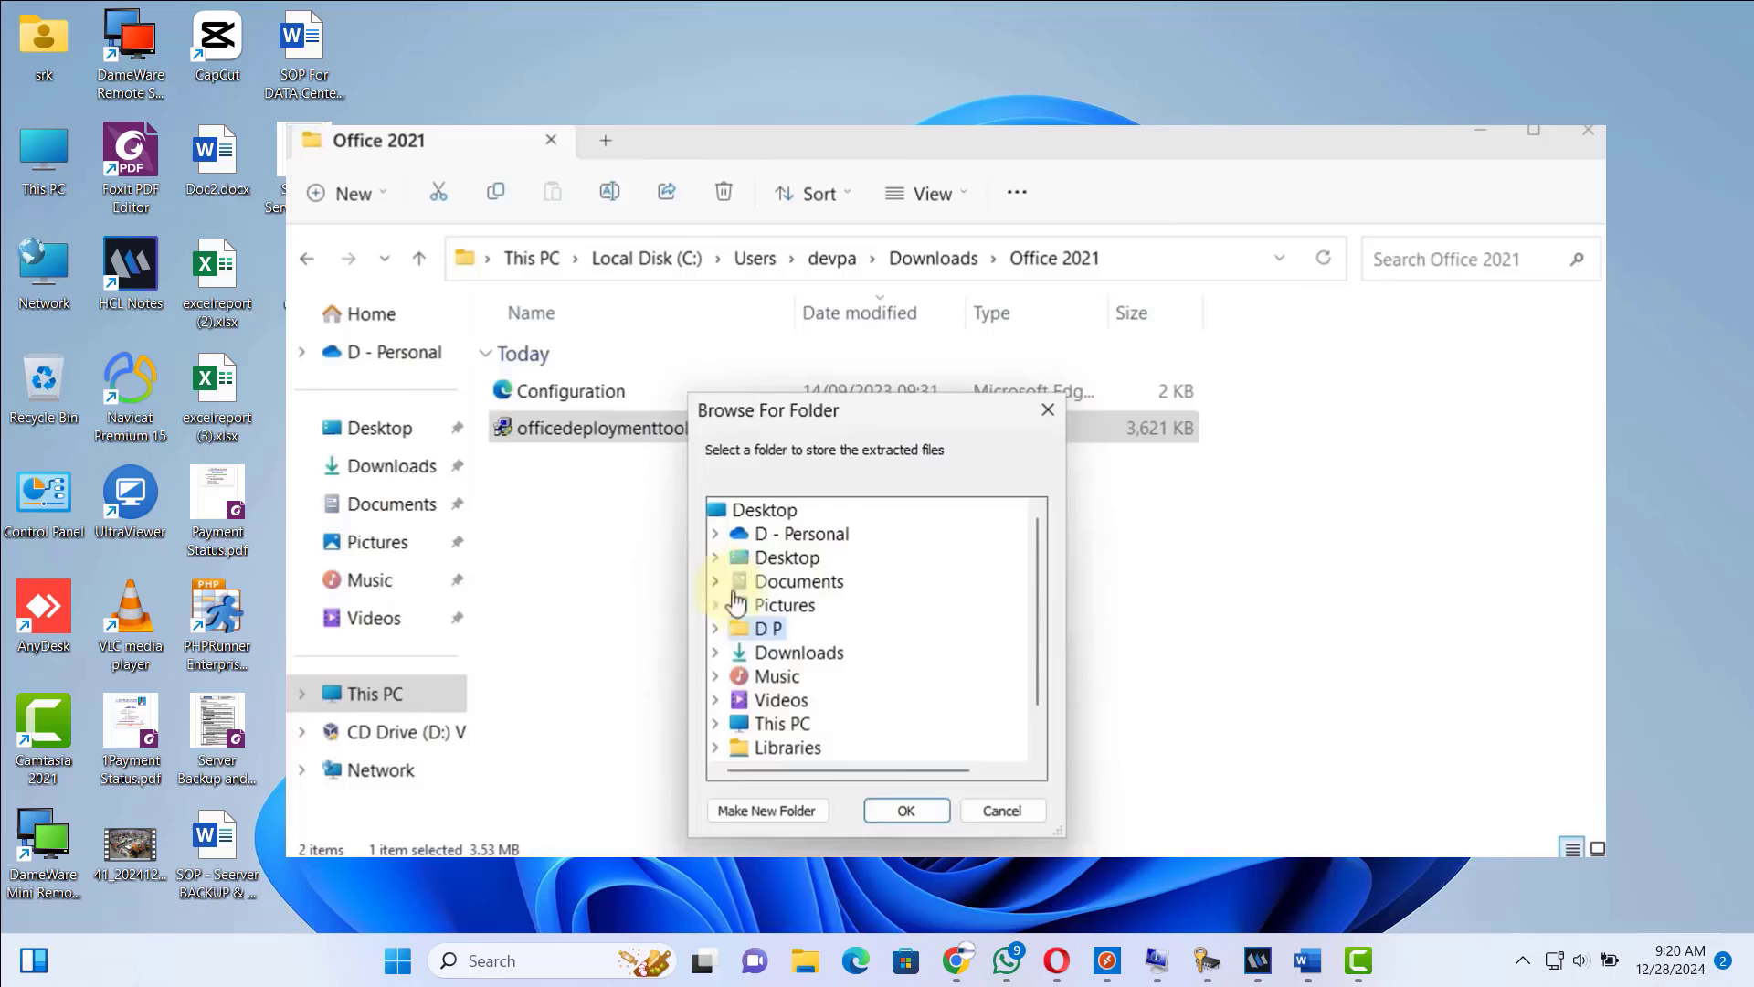
click(716, 652)
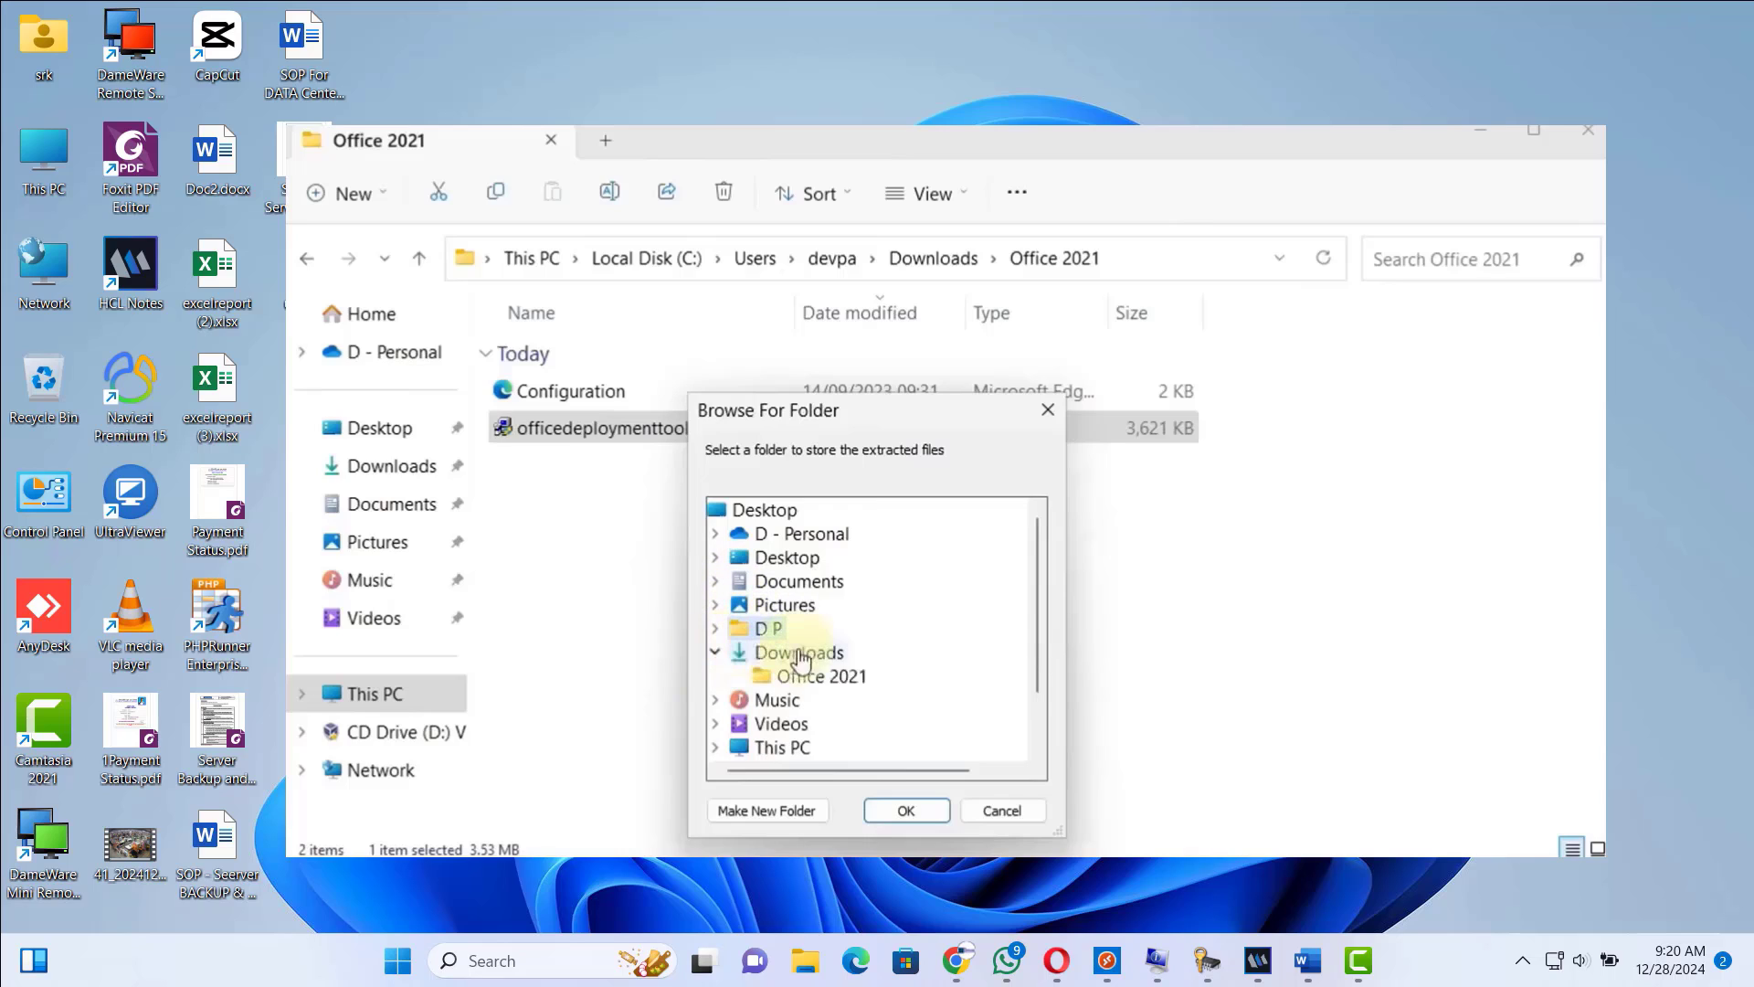
click(868, 682)
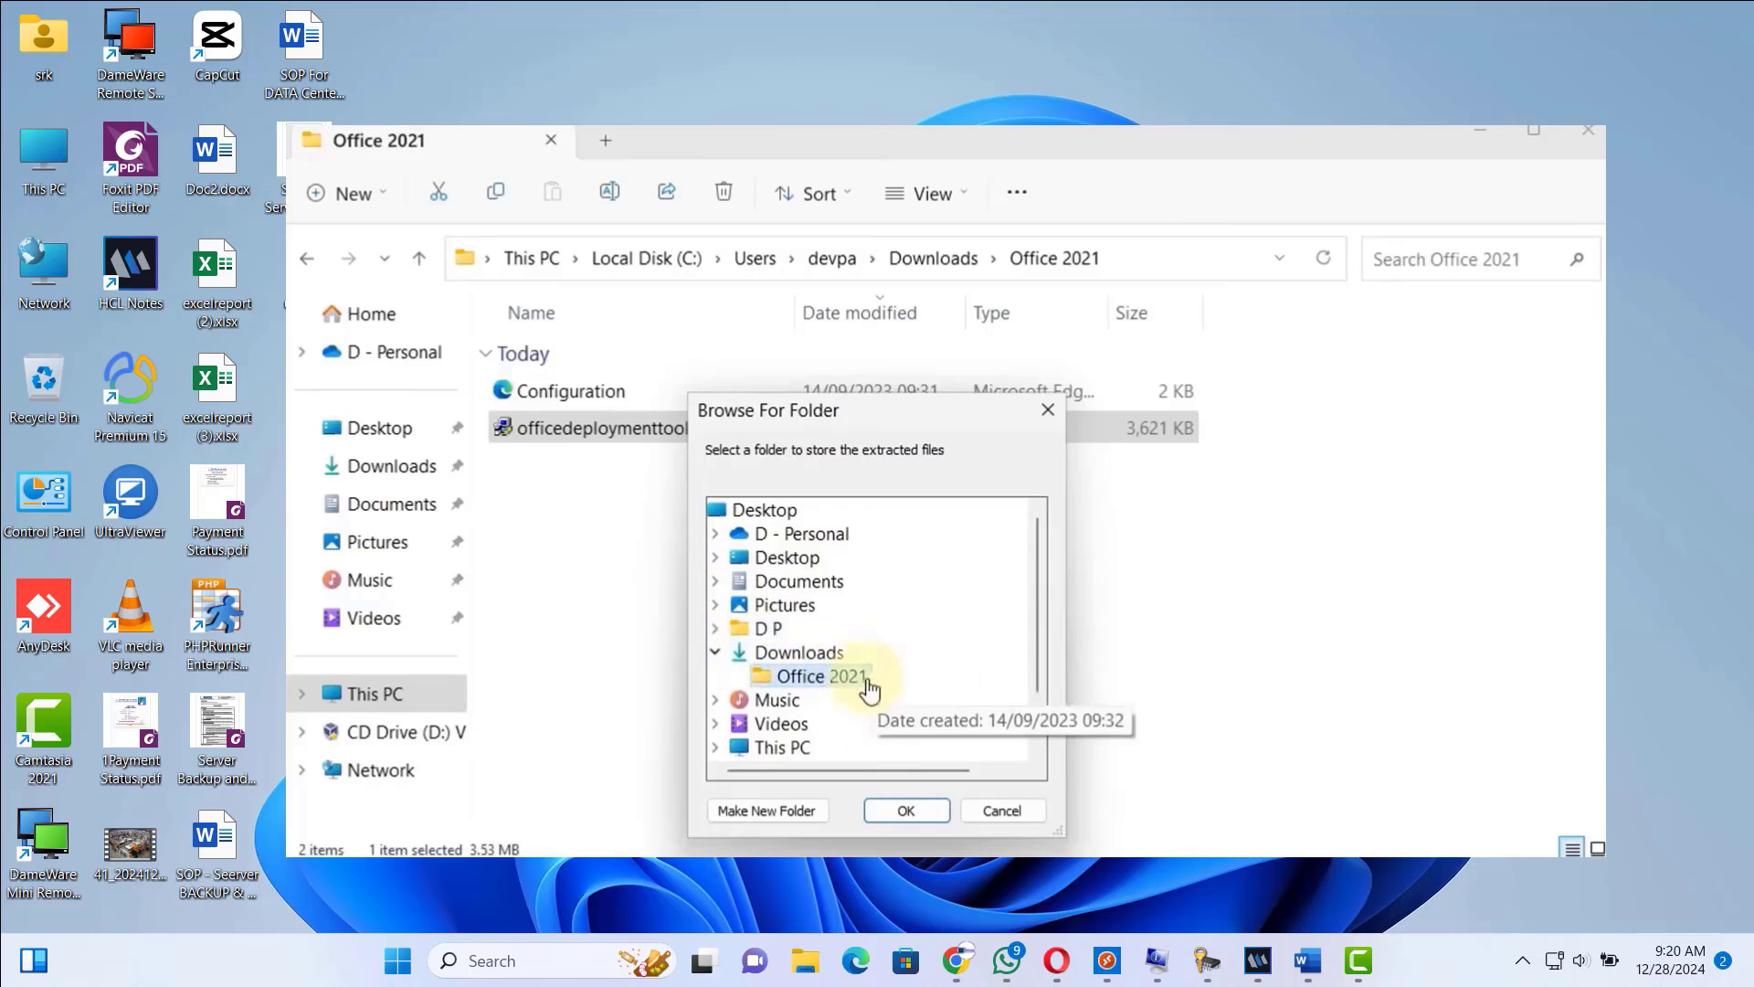
click(912, 813)
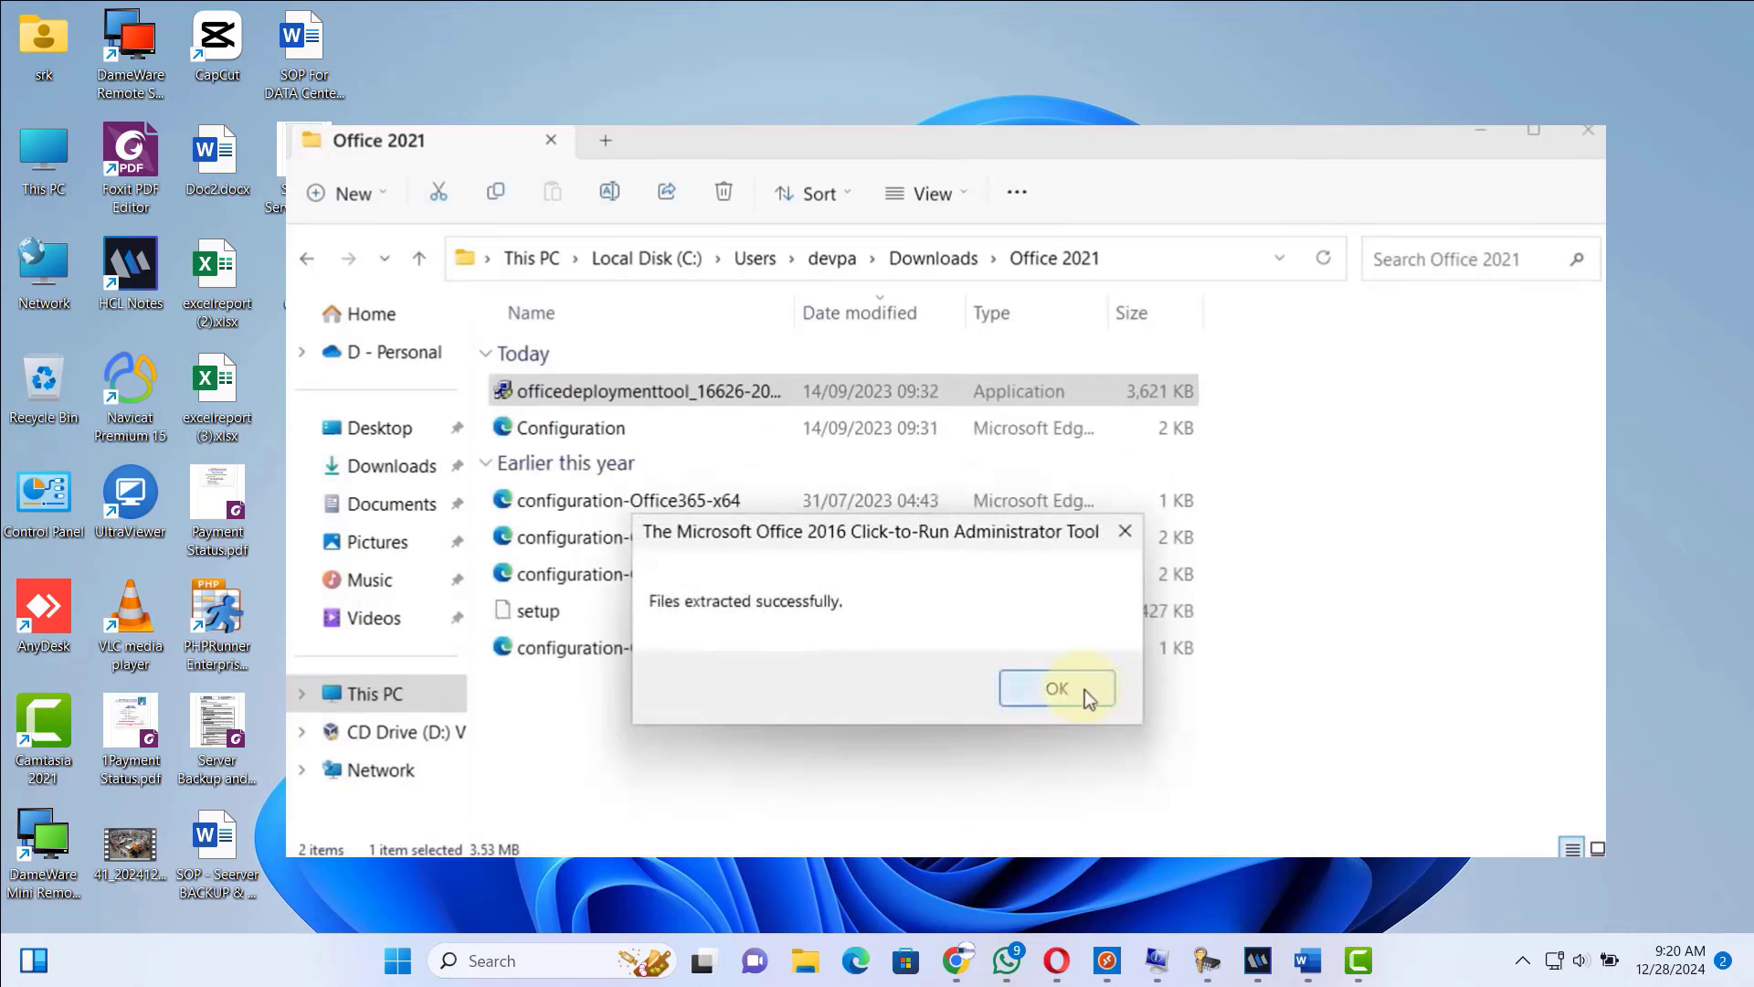
click(1089, 687)
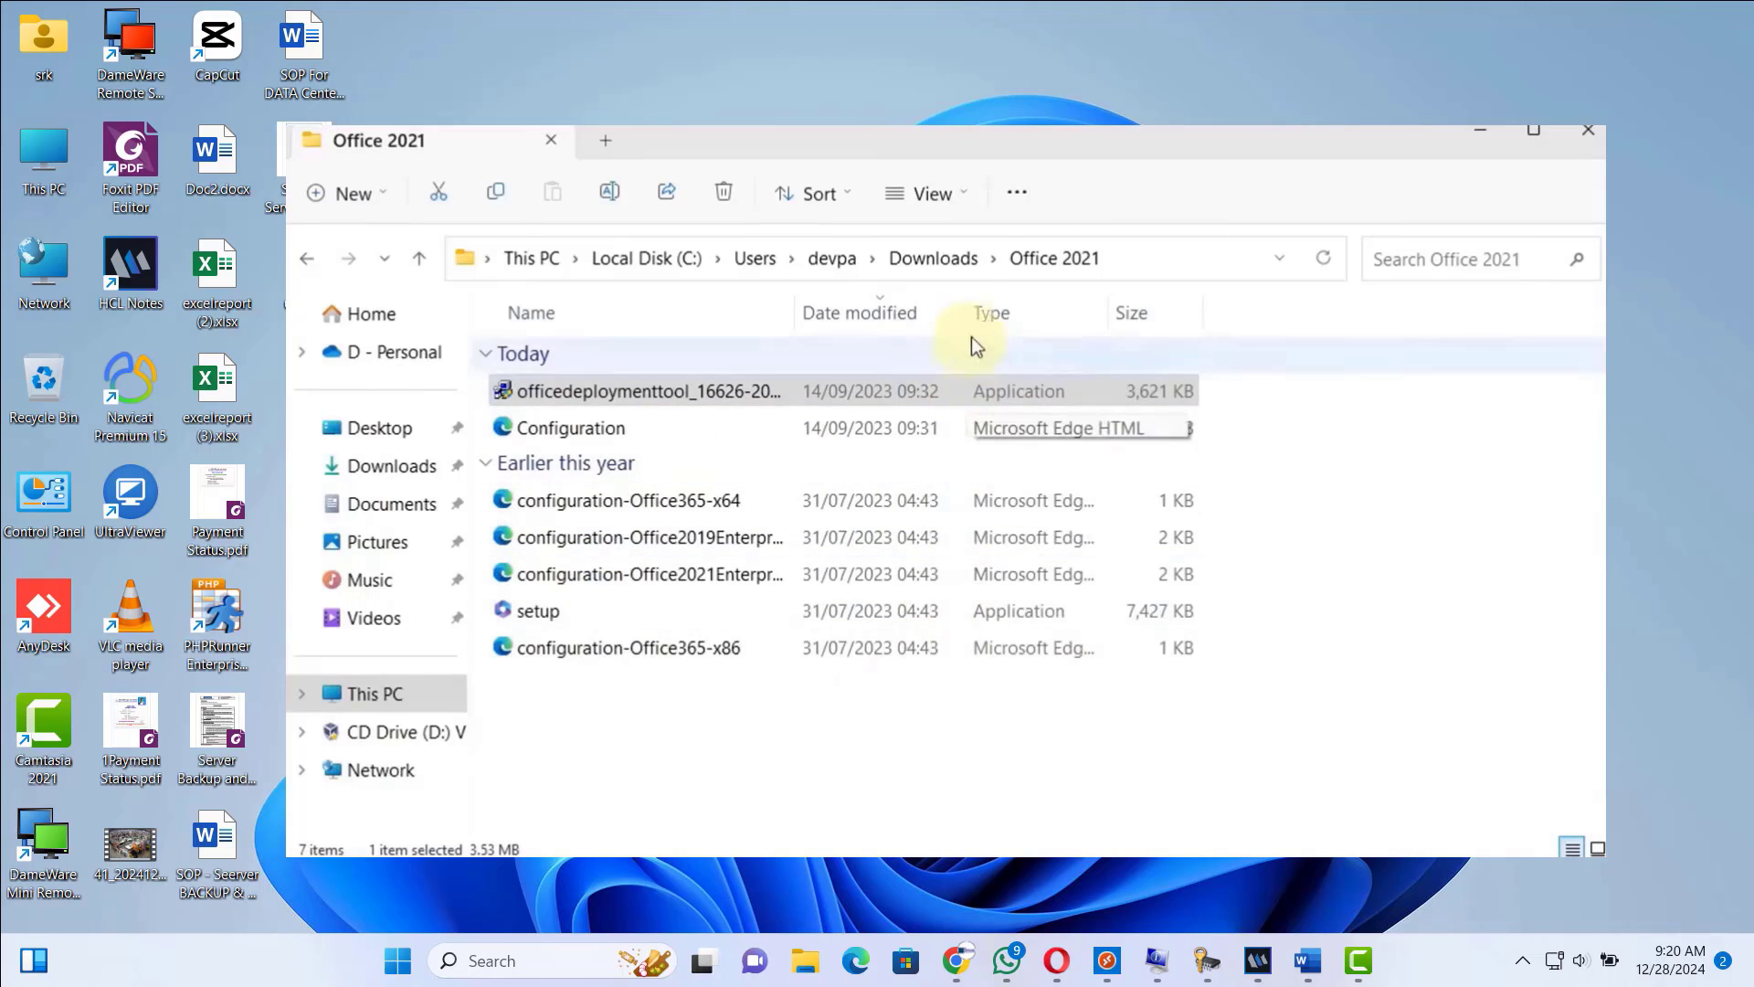
- Cut the Office 2021 folder from Downloads and paste it into the root of Local Disk (C:)
click(958, 255)
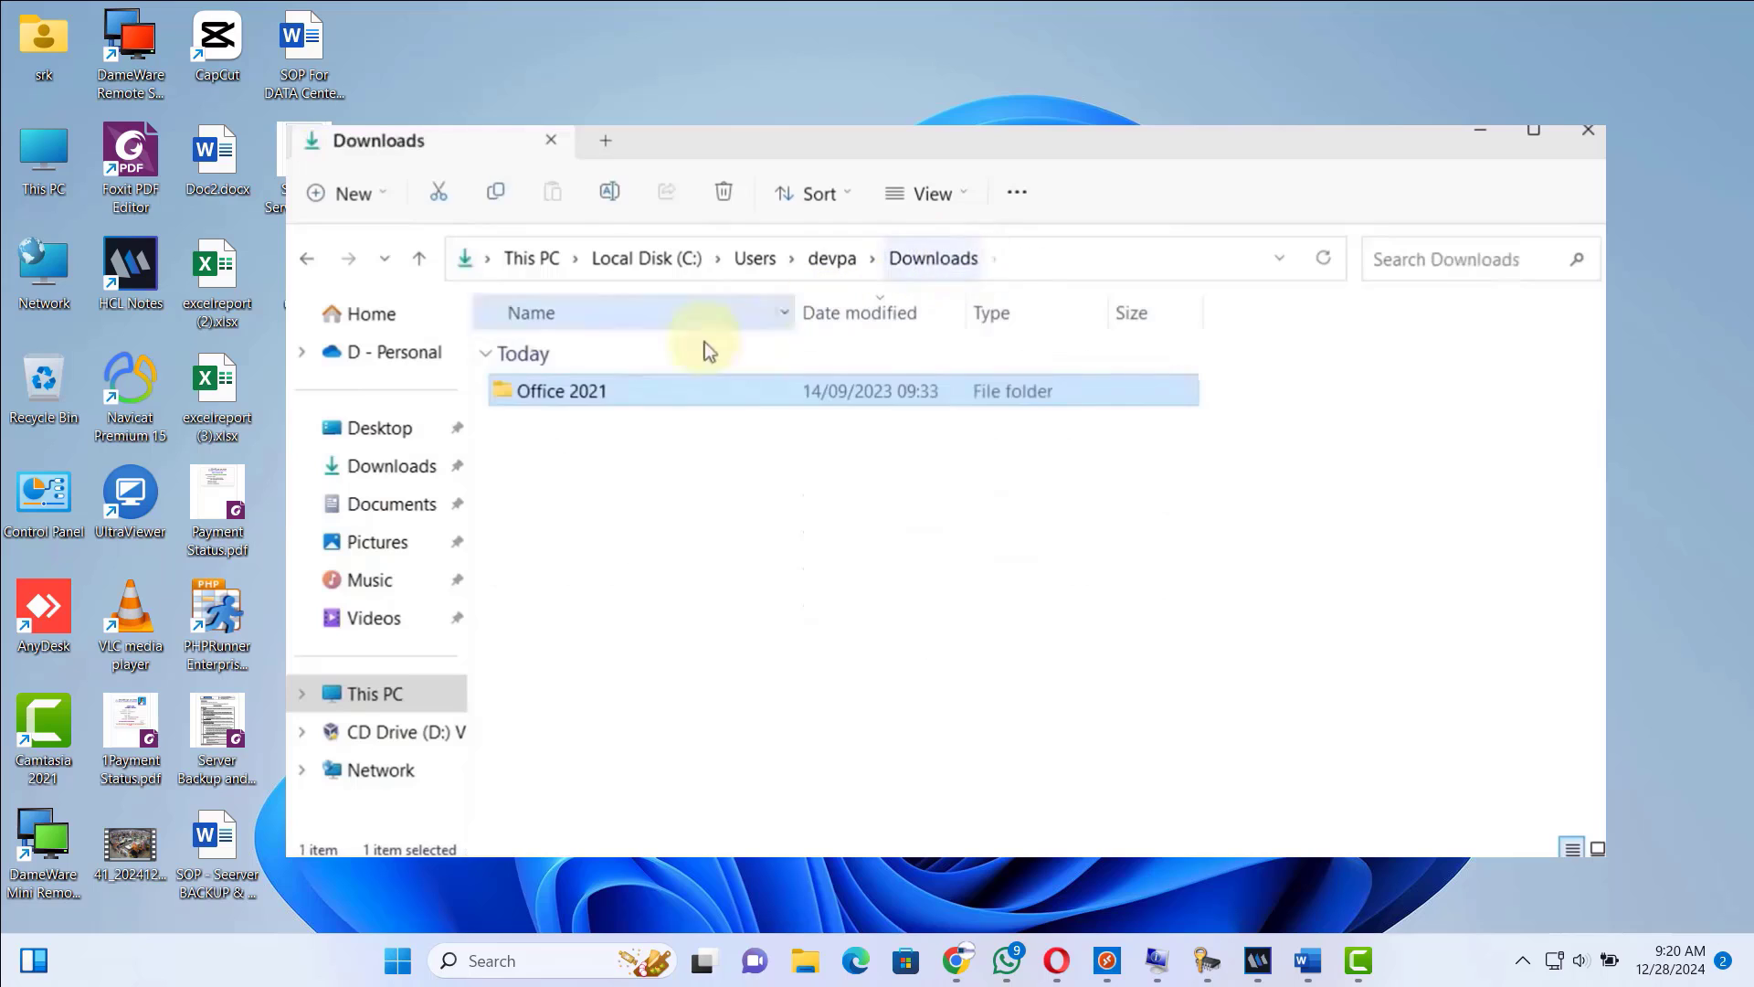
mouse_move(574, 399)
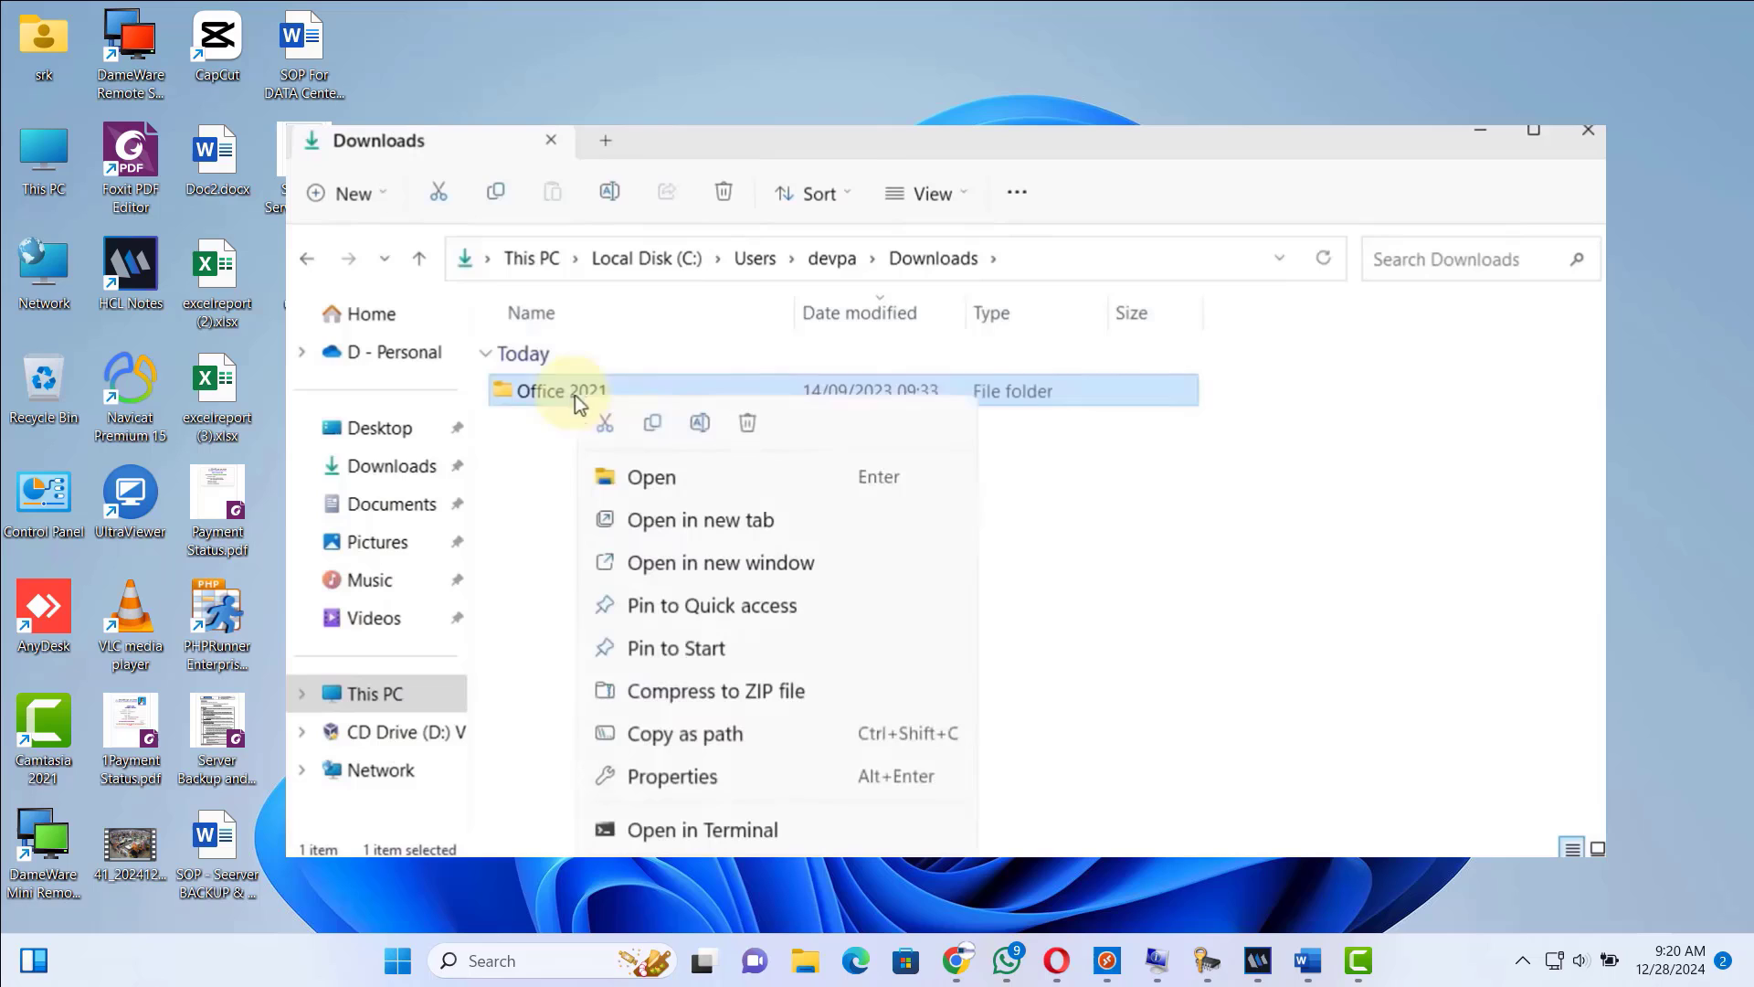
click(603, 423)
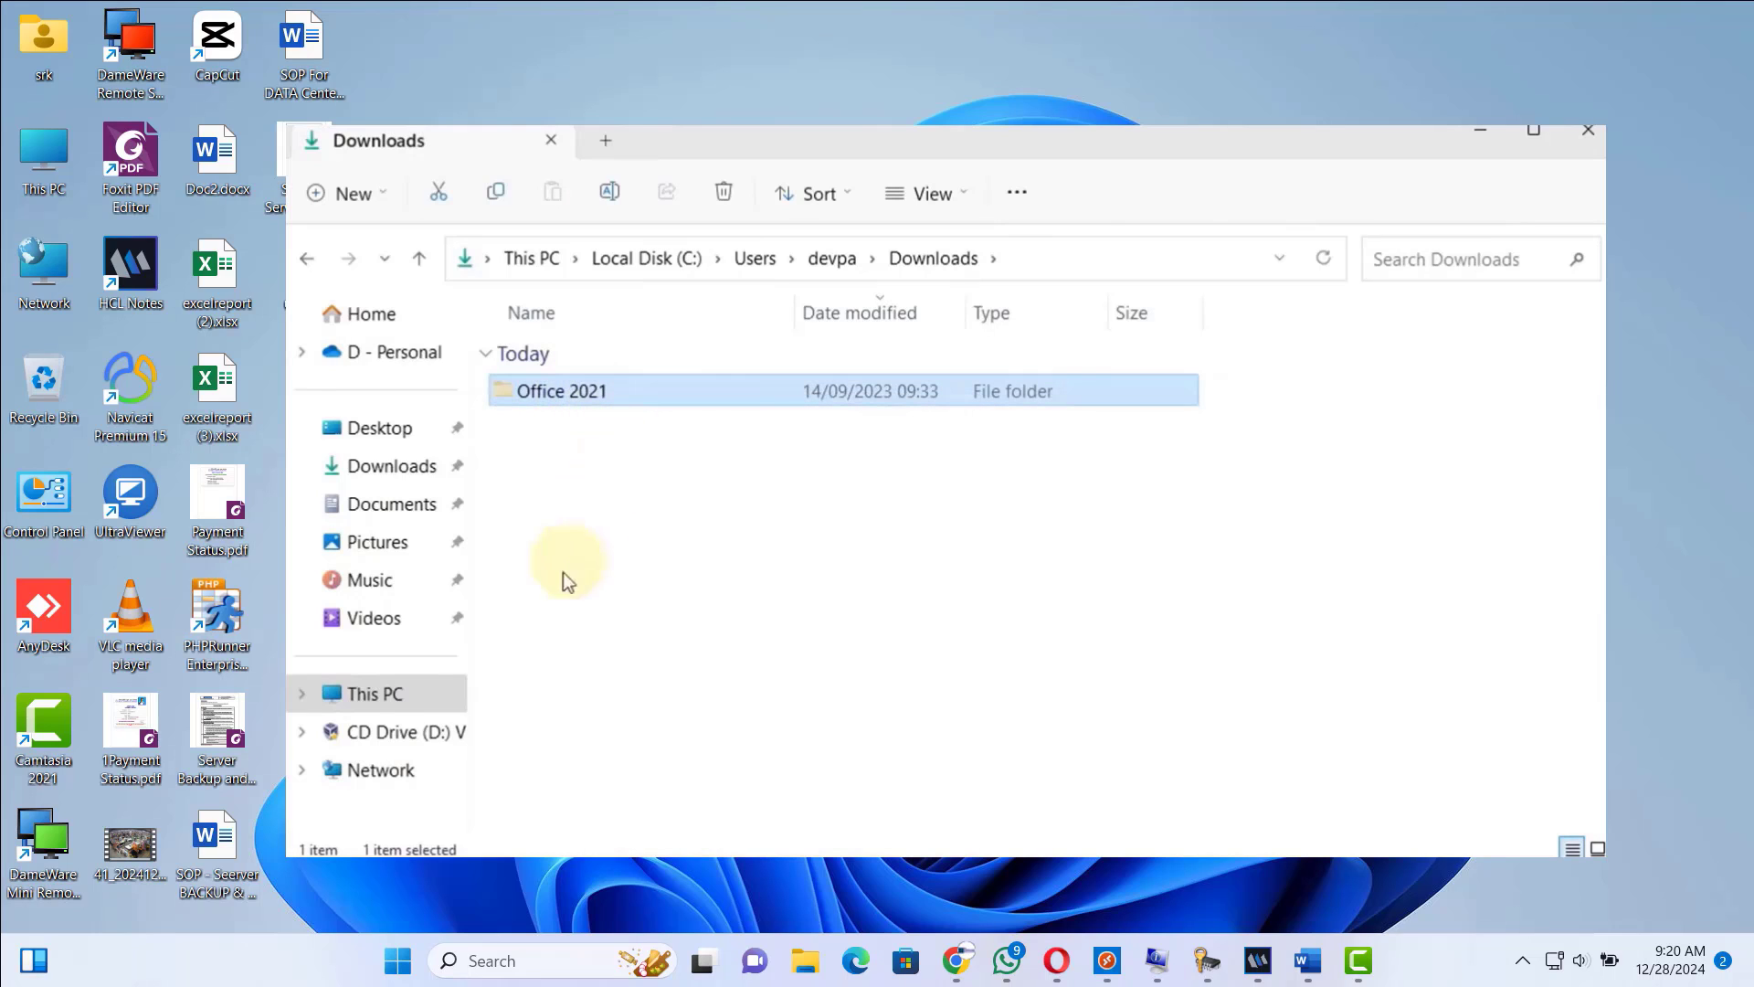
click(382, 711)
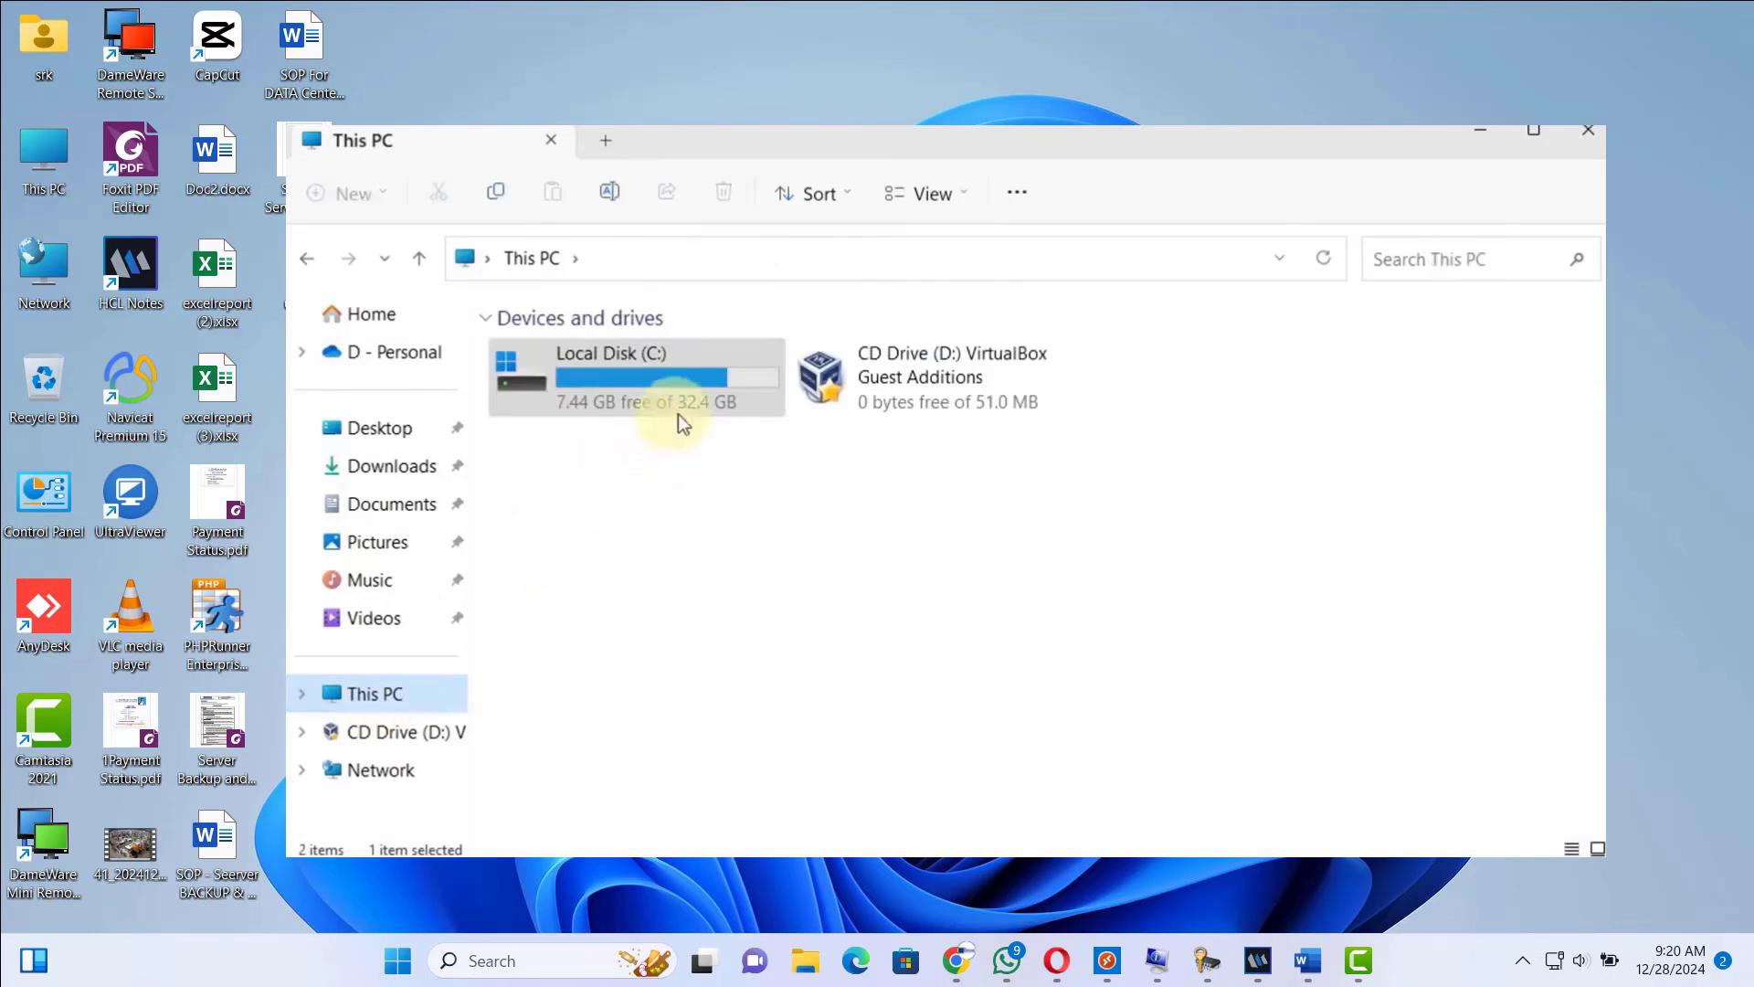
double_click(688, 393)
right_click(647, 595)
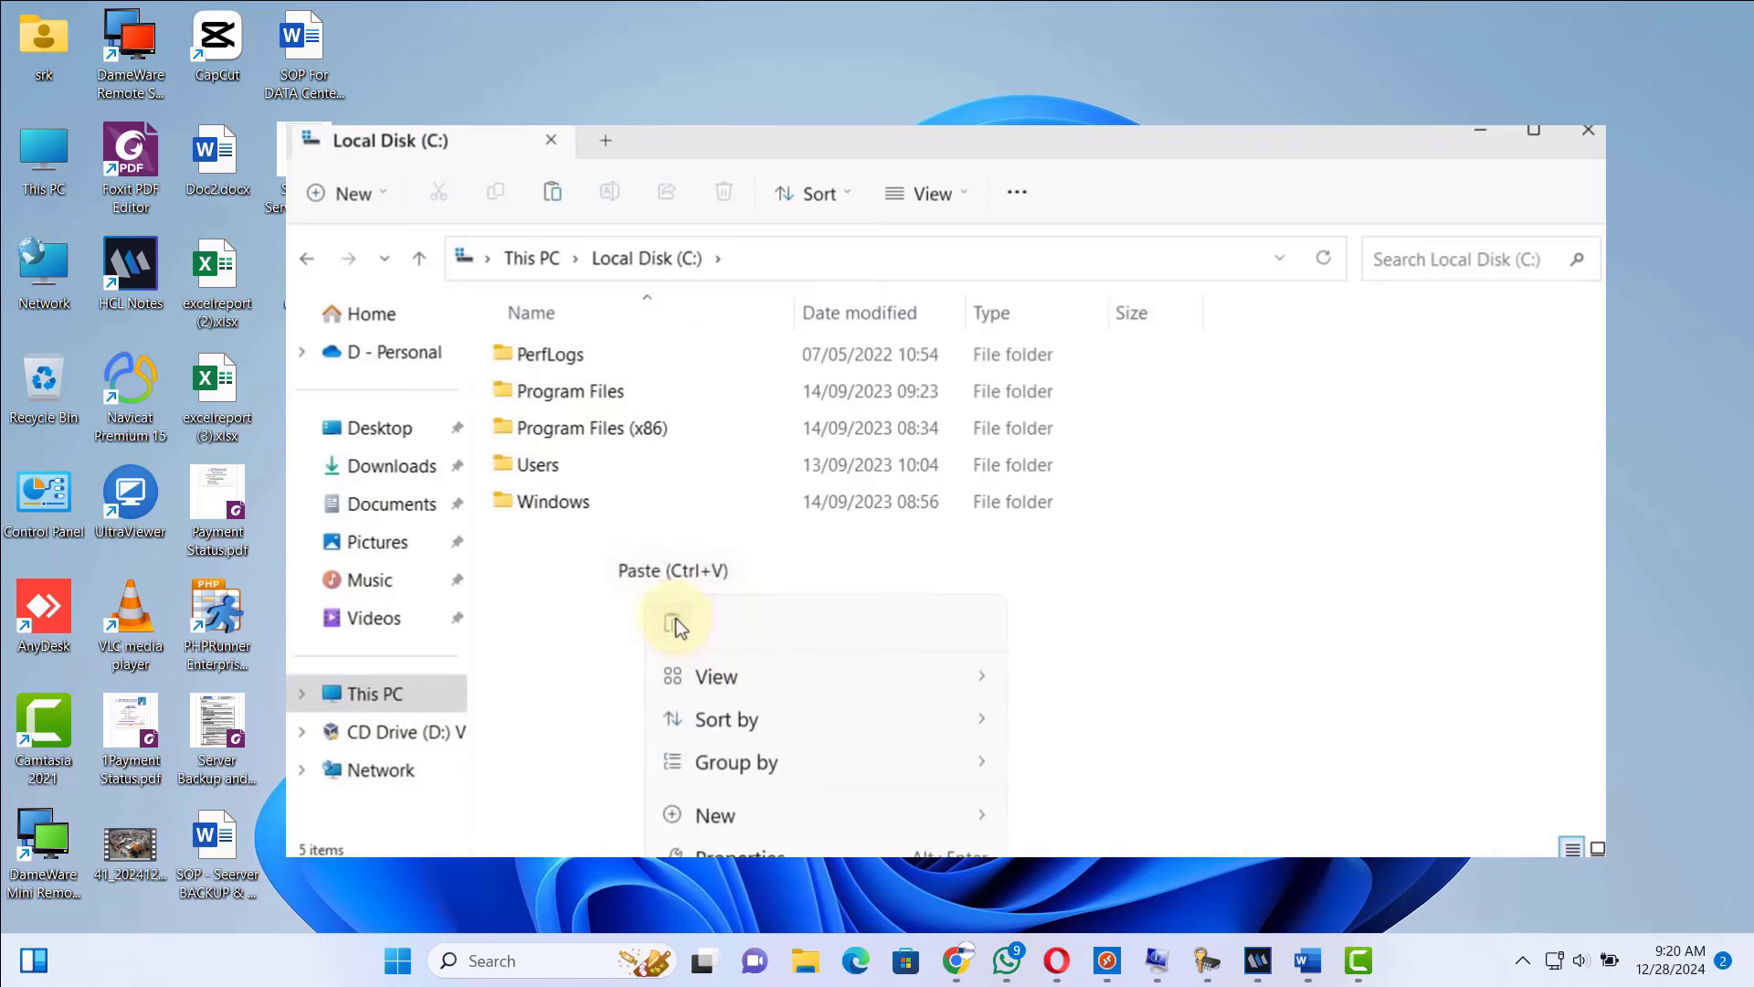
click(676, 624)
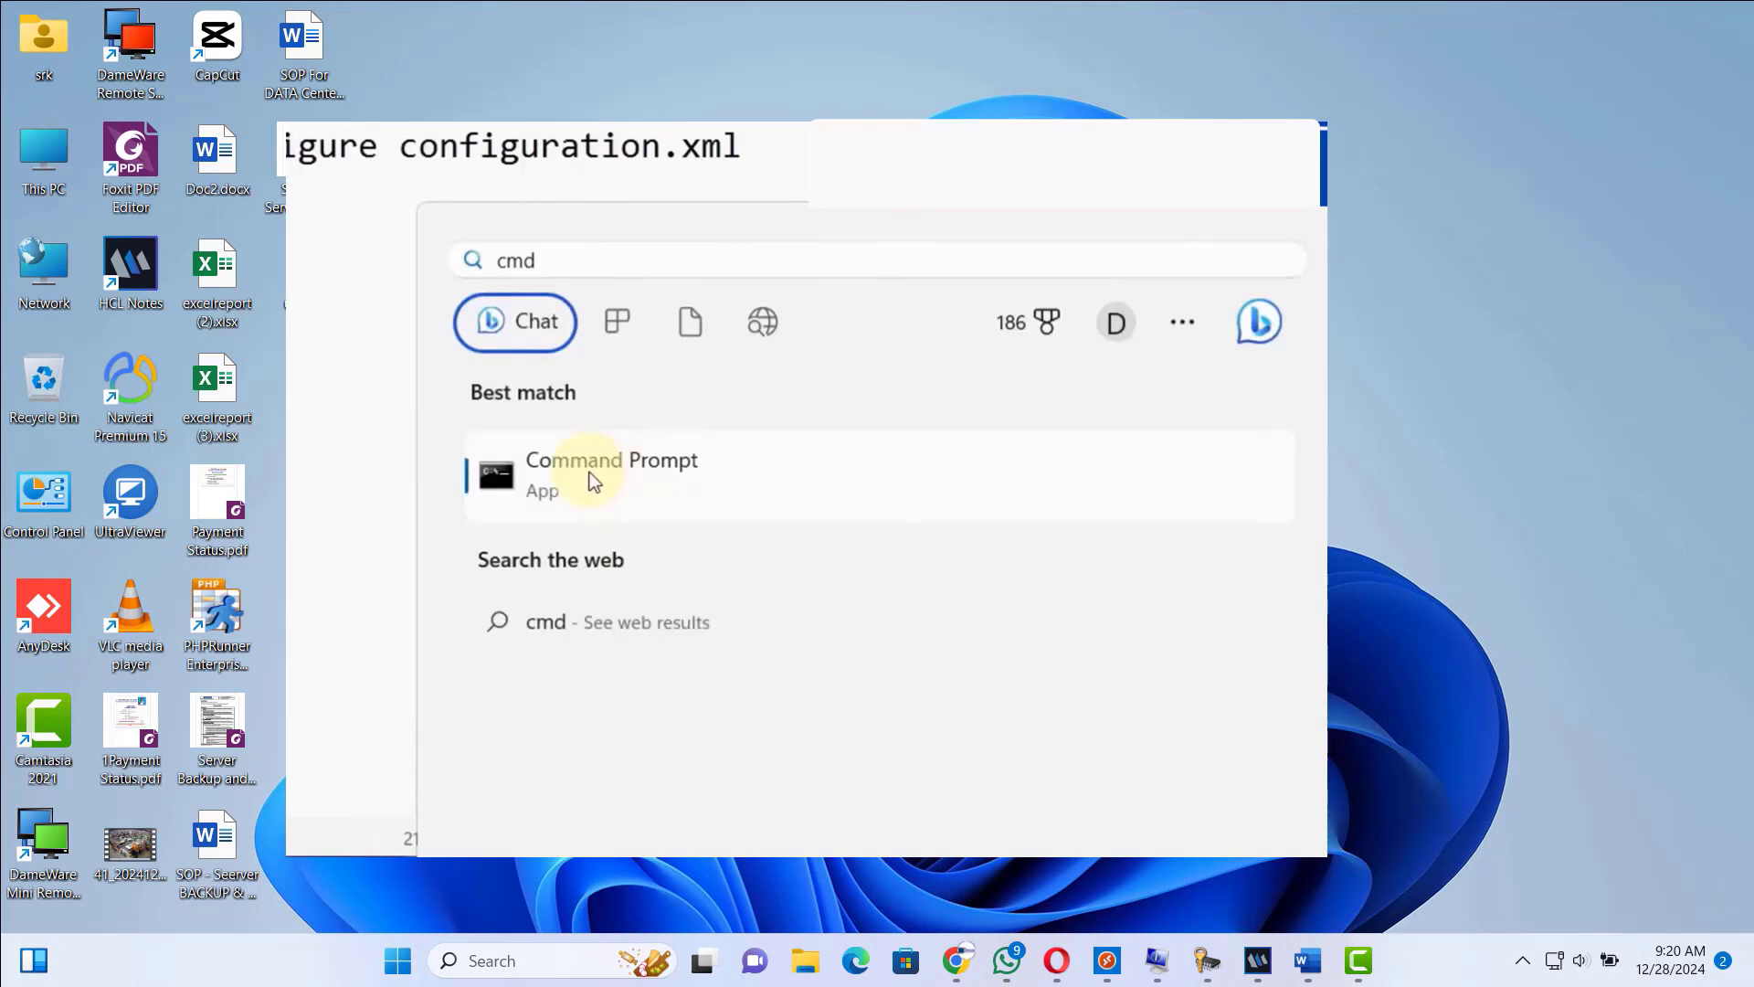
- Launch Command Prompt as administrator
right_click(590, 472)
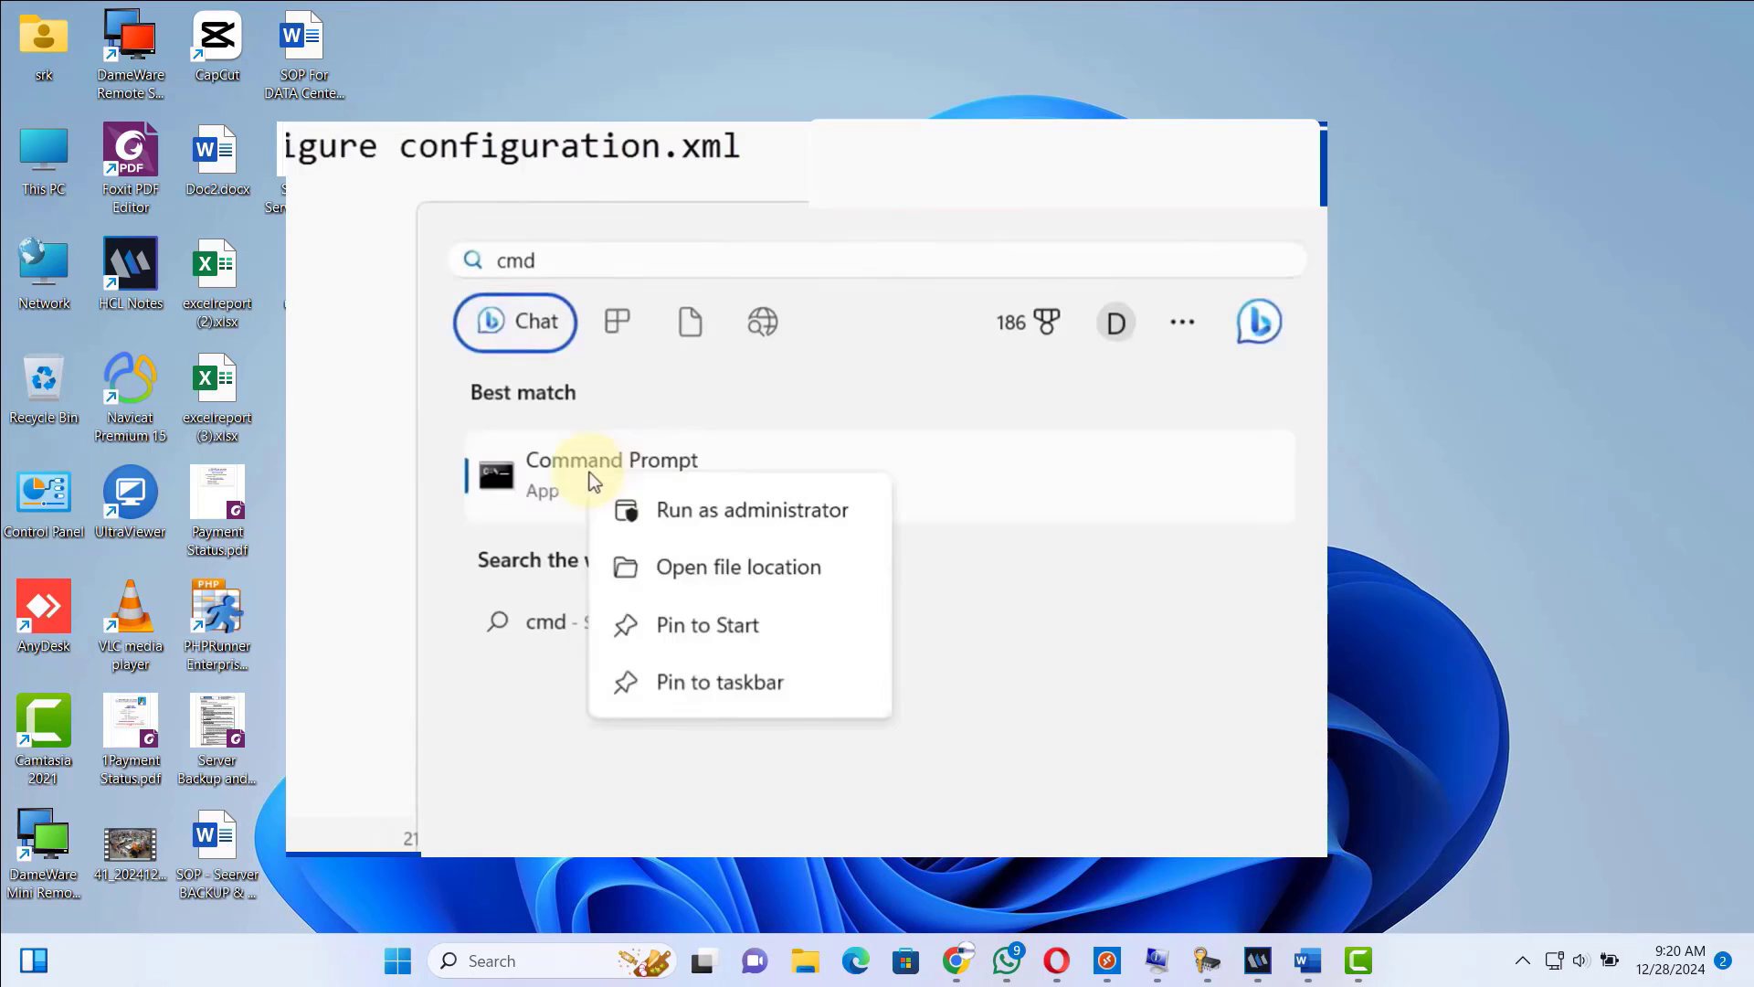
click(698, 509)
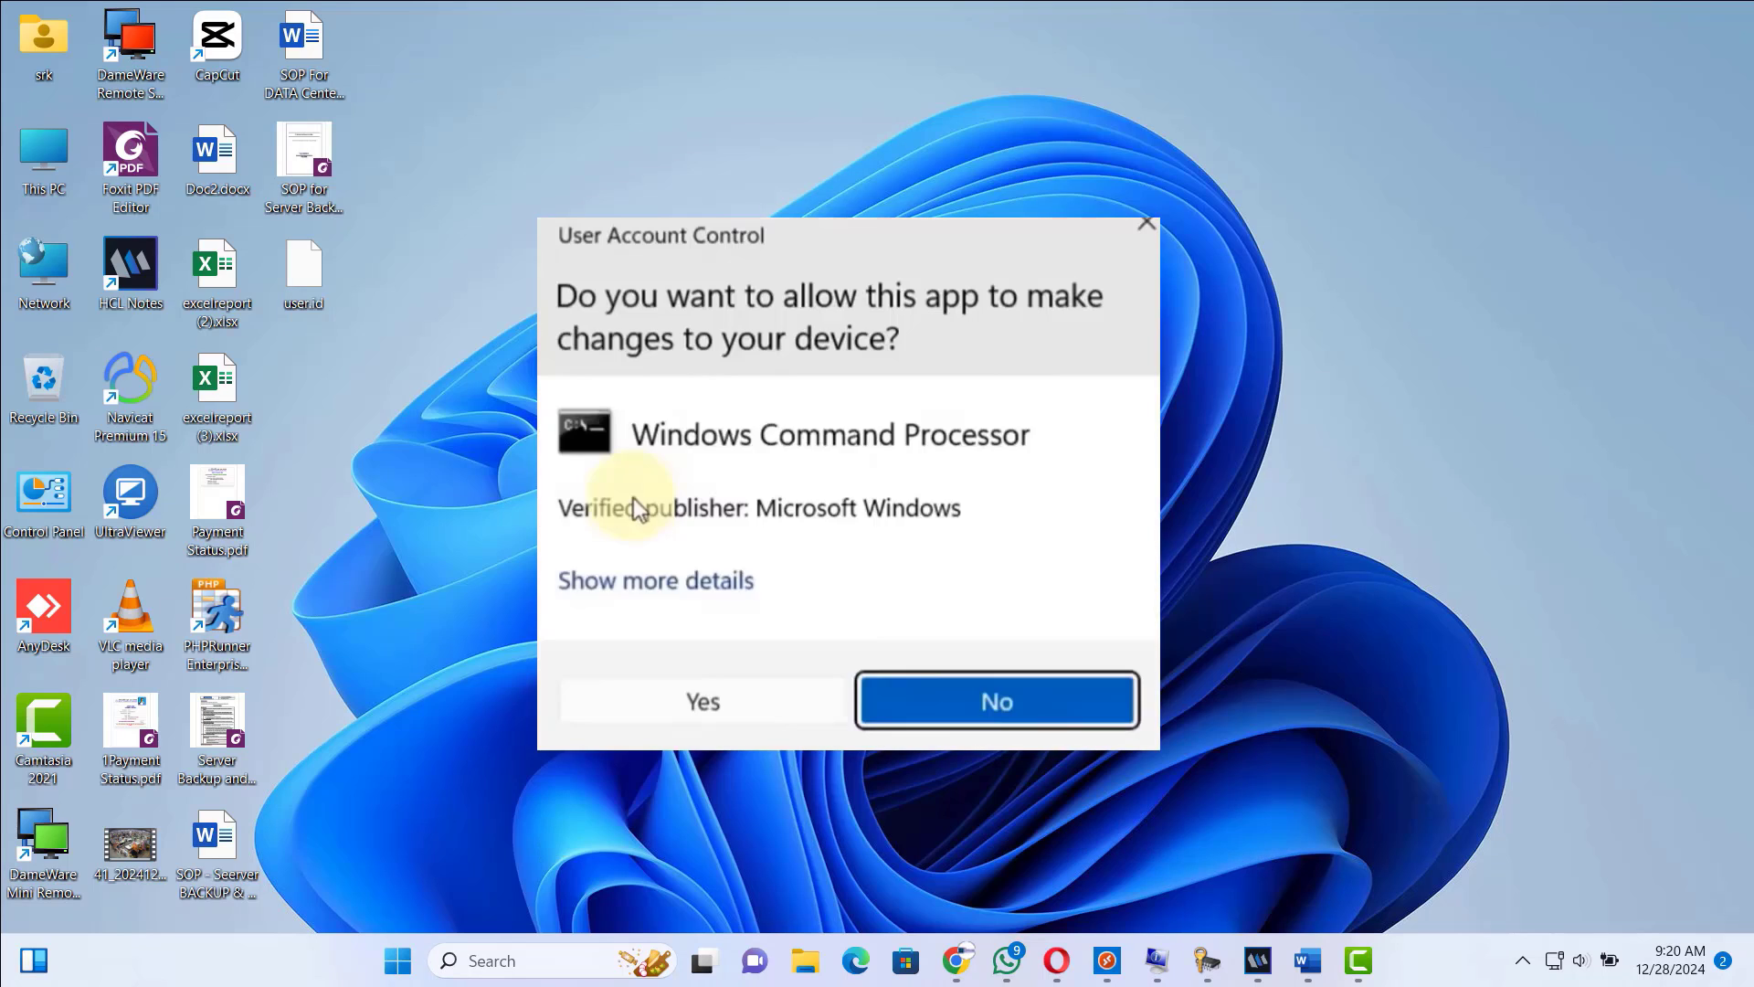
click(714, 699)
- Paste and run 'cd c:\Office 2021' copied from the notes
drag(405, 104, 55, 101)
key(cmd+c)
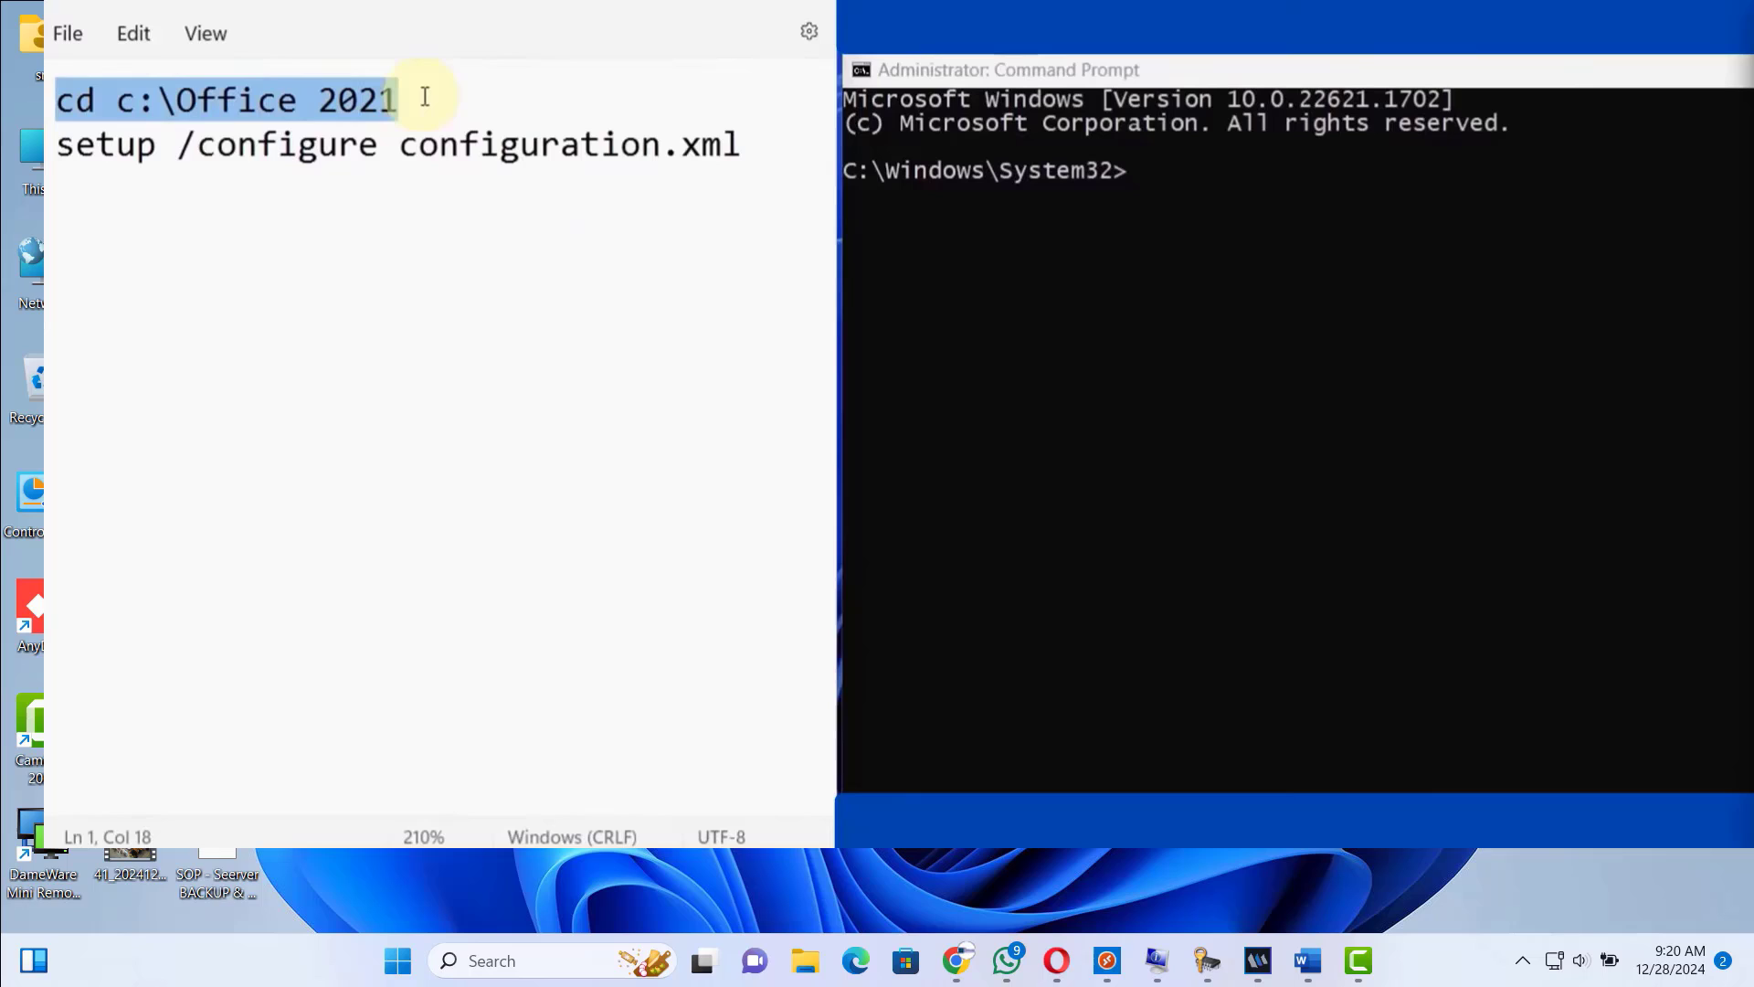
click(1231, 178)
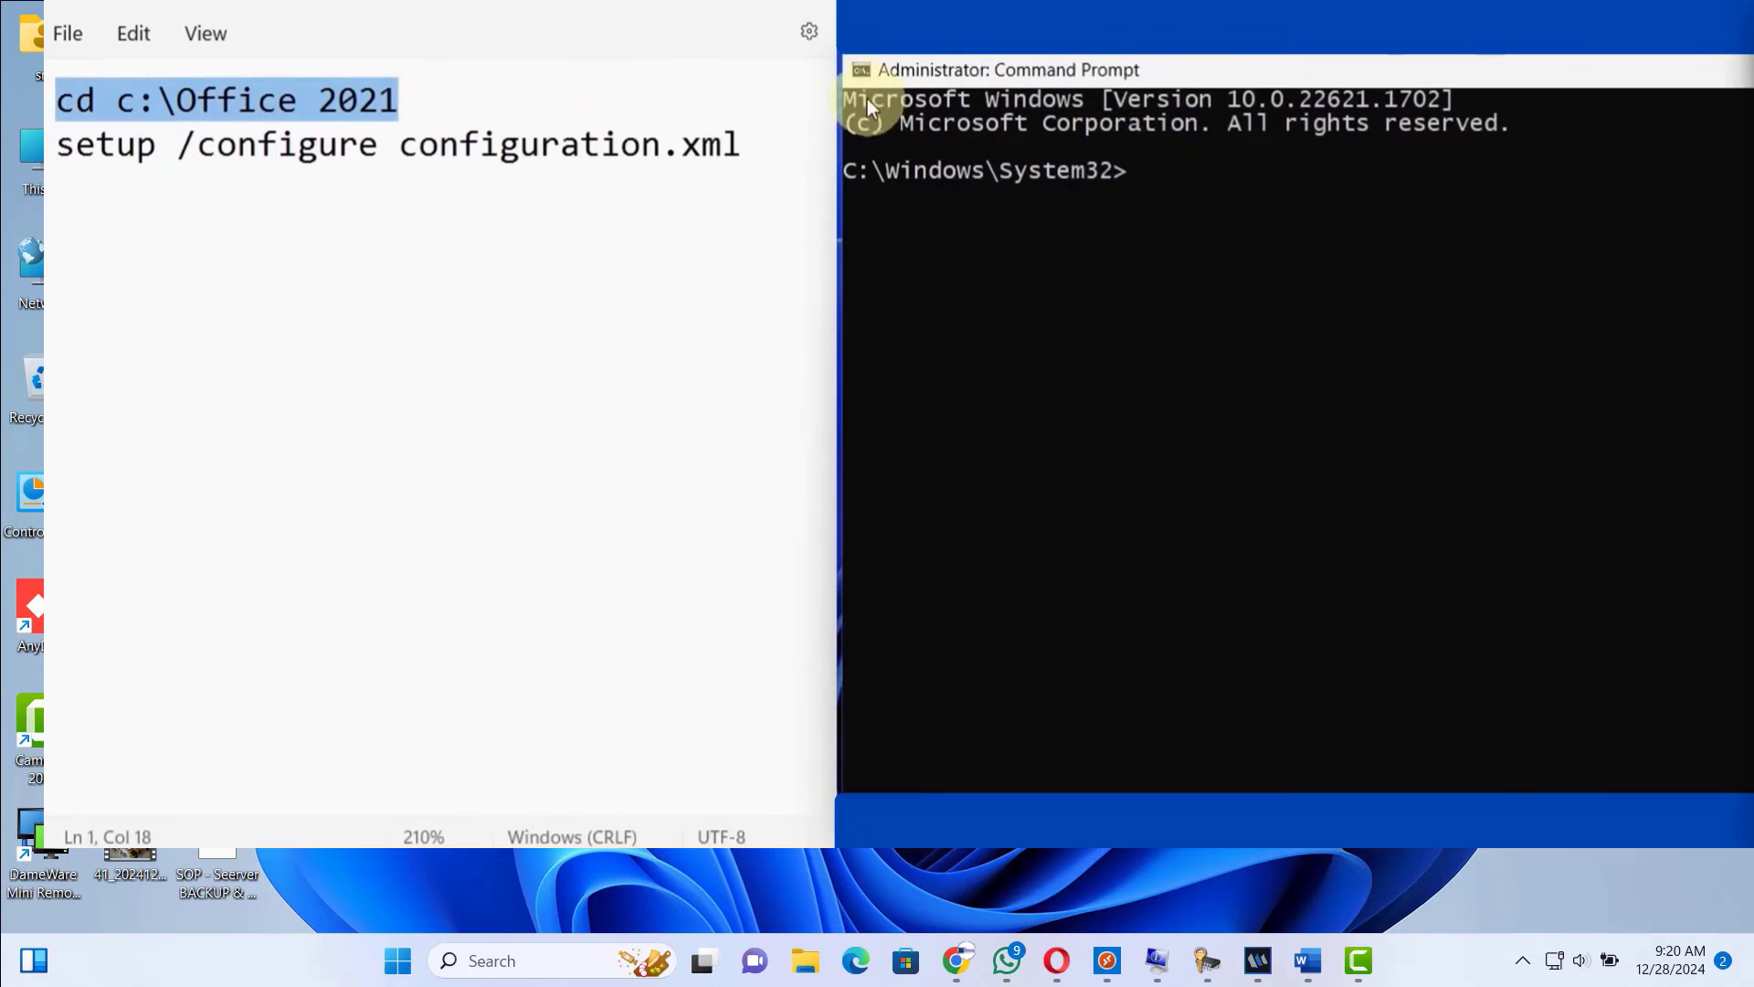
click(862, 71)
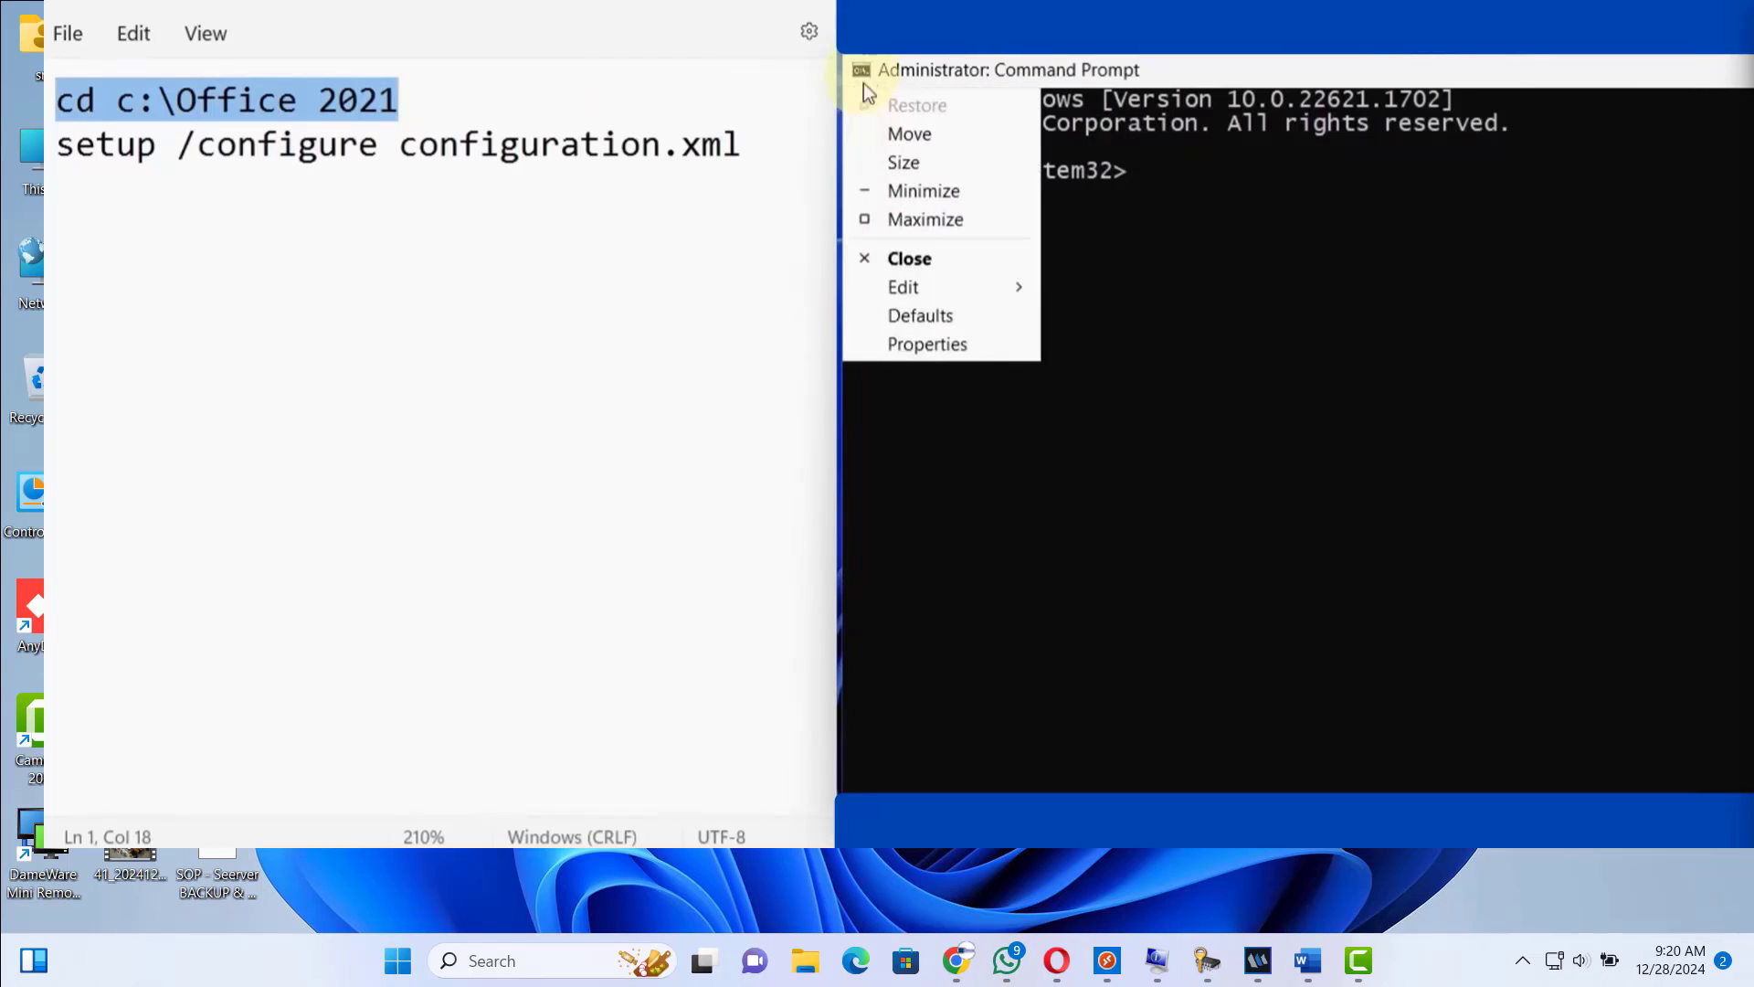
mouse_move(937, 284)
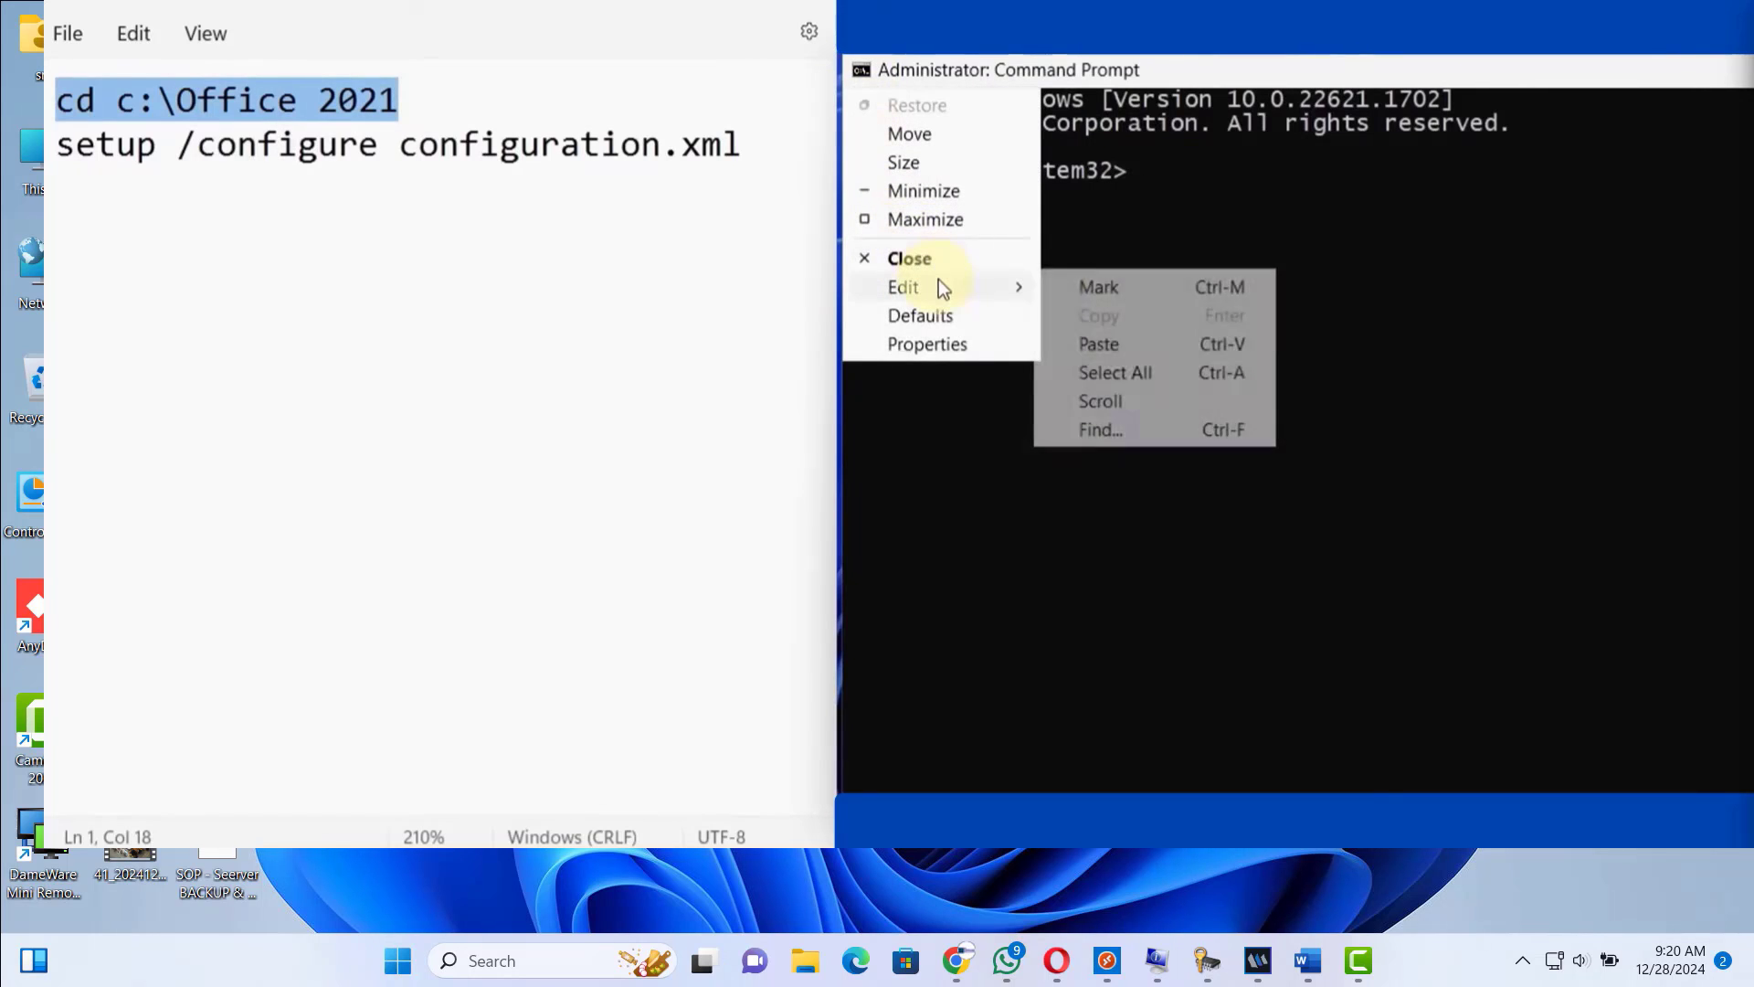
click(1151, 346)
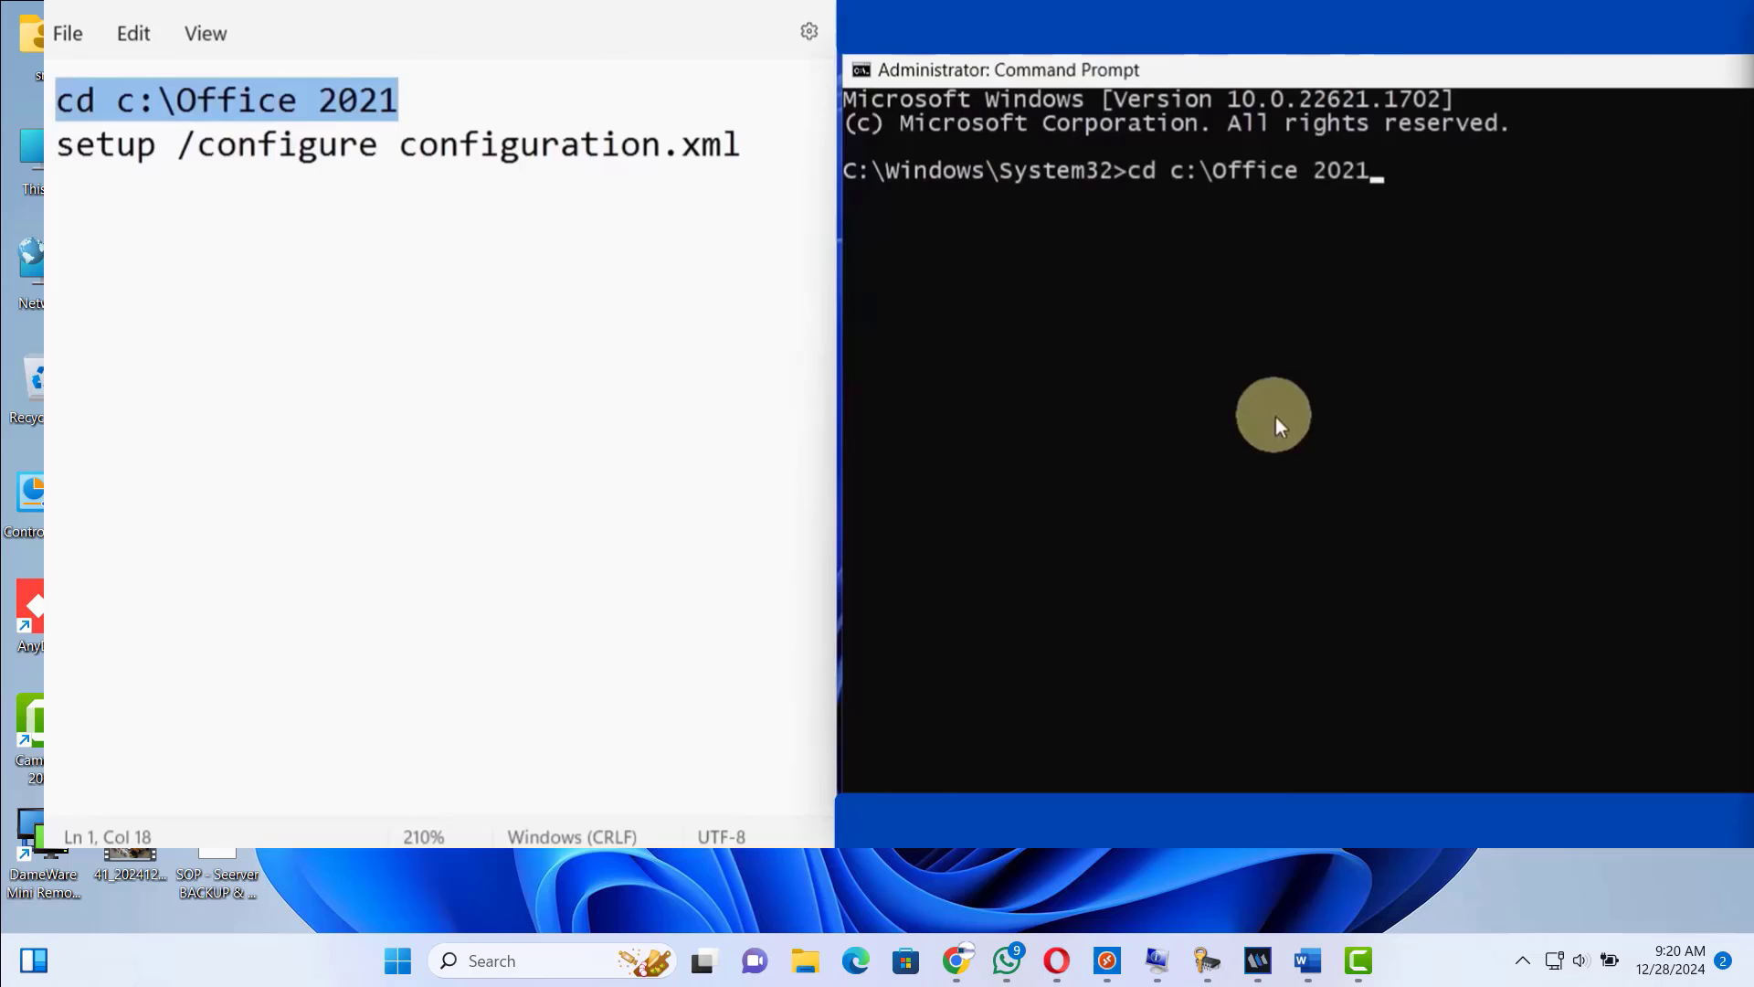
key(Return)
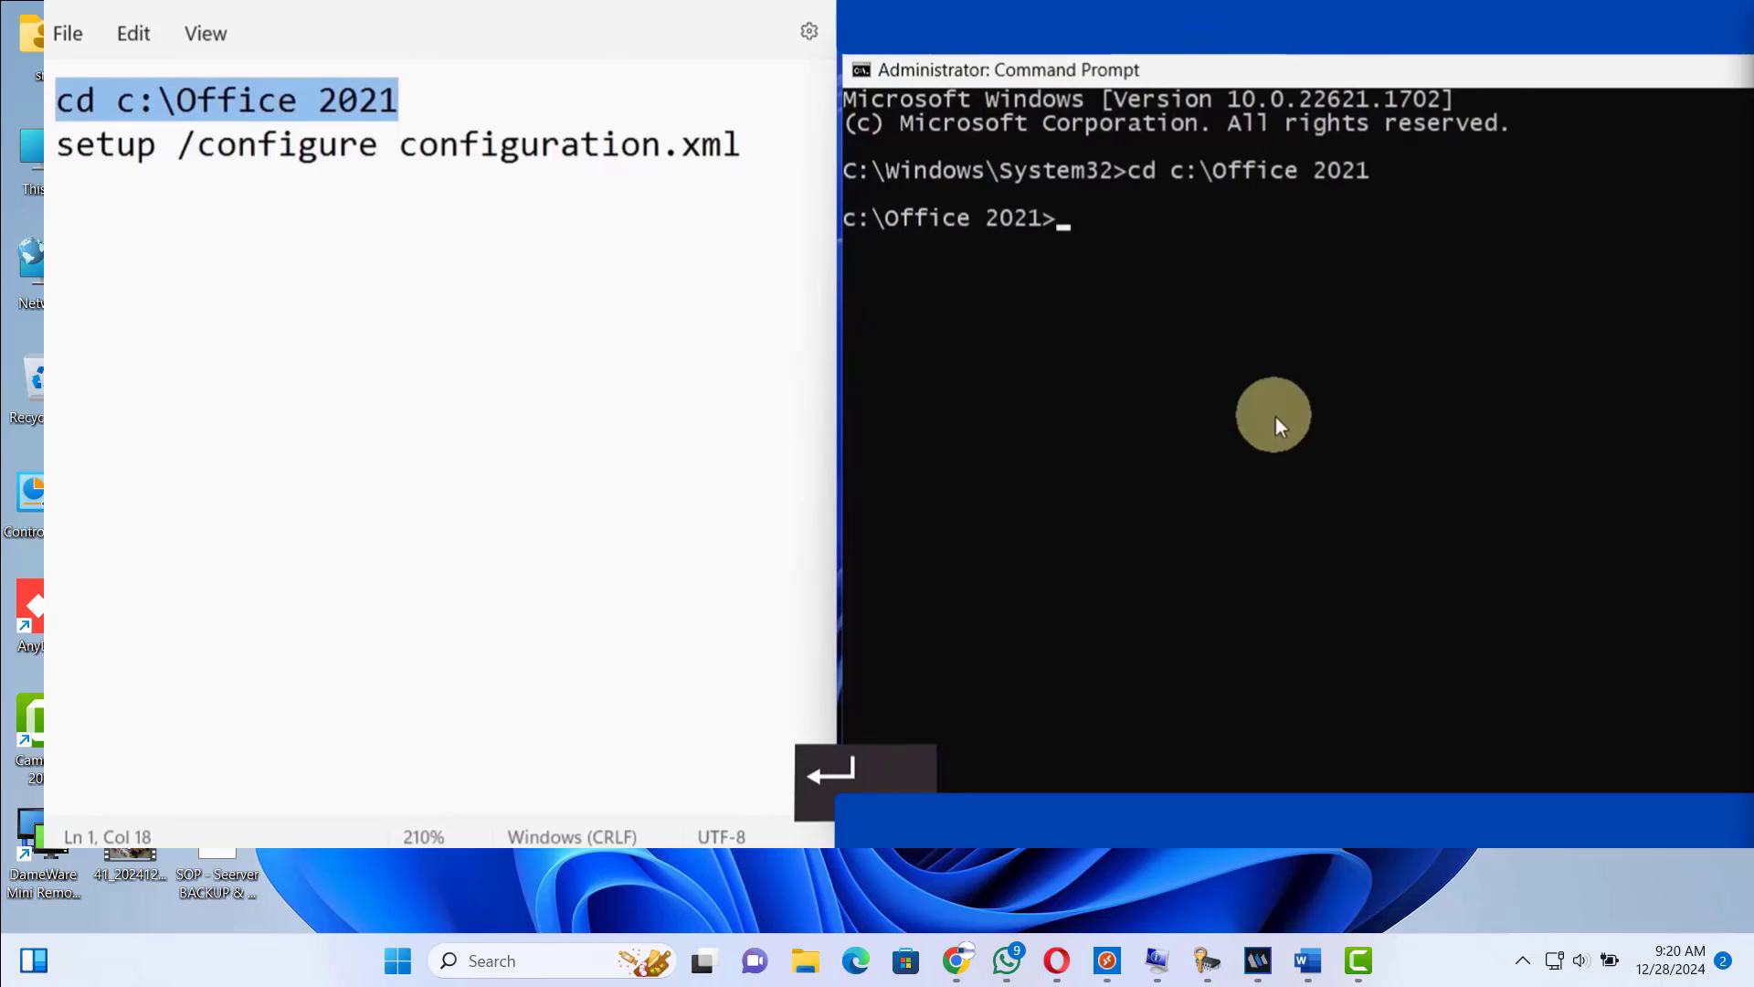
- Paste 'setup /configure configuration.xml' into Command Prompt, run it, and close the window after Office installs
drag(741, 145, 54, 149)
key(cmd+c)
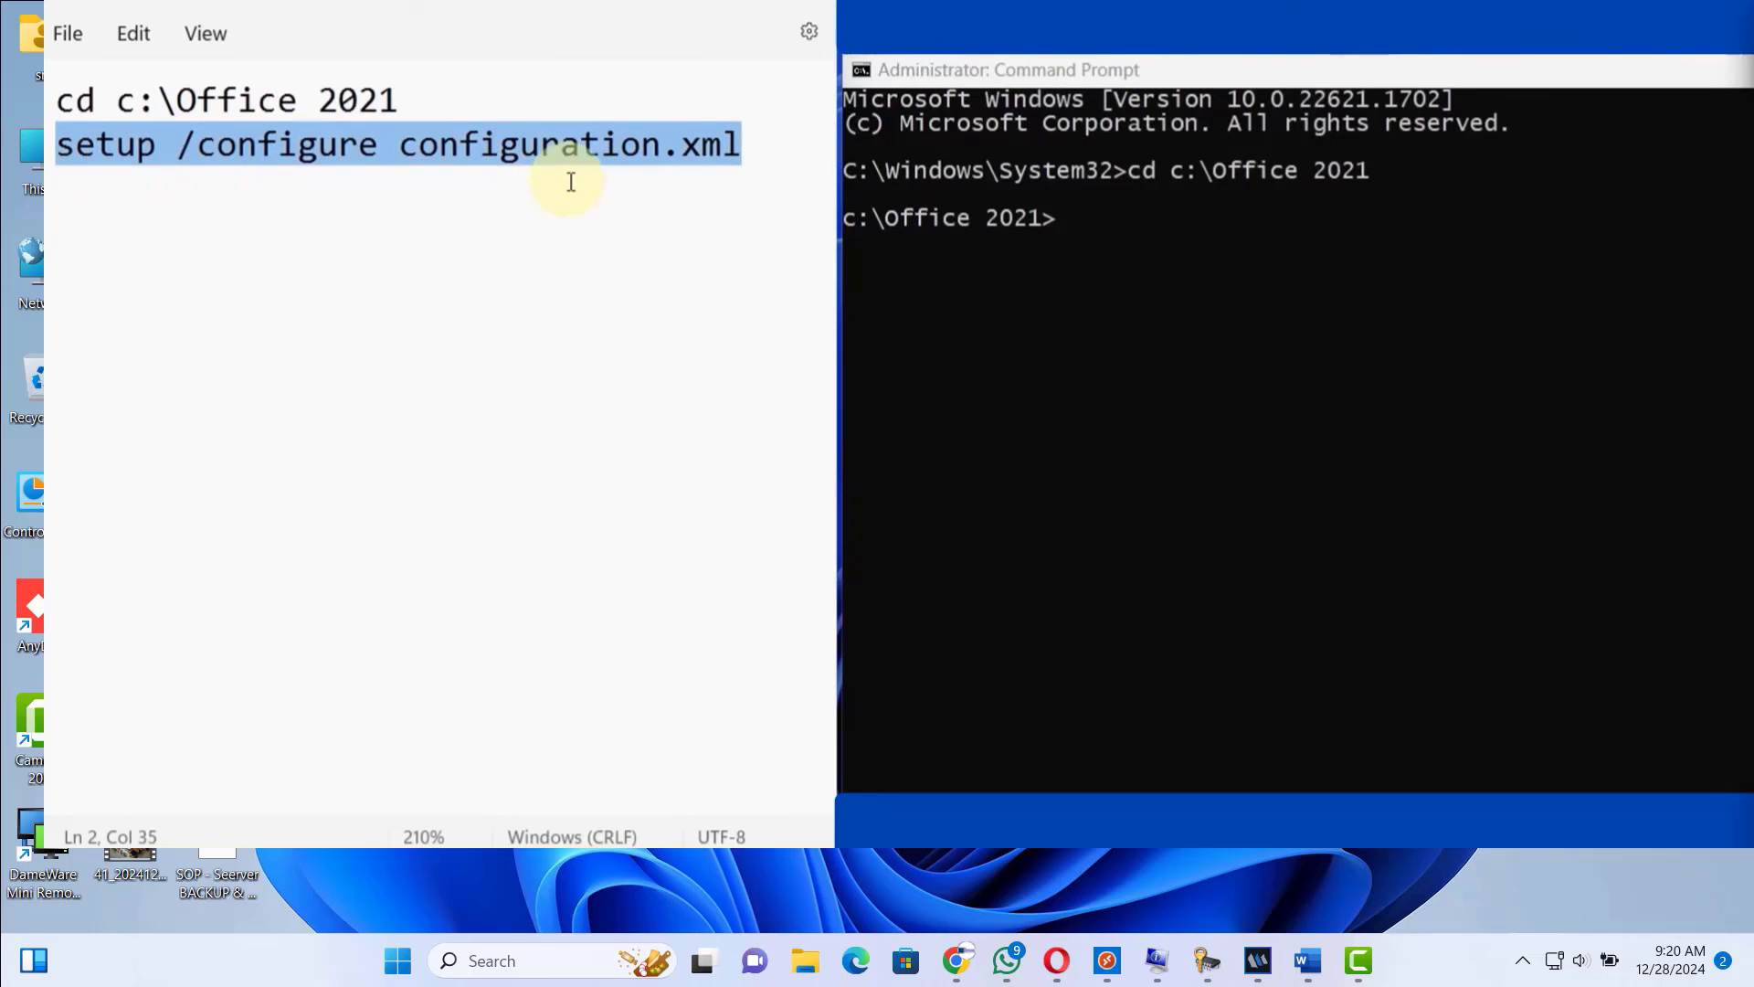
click(1182, 266)
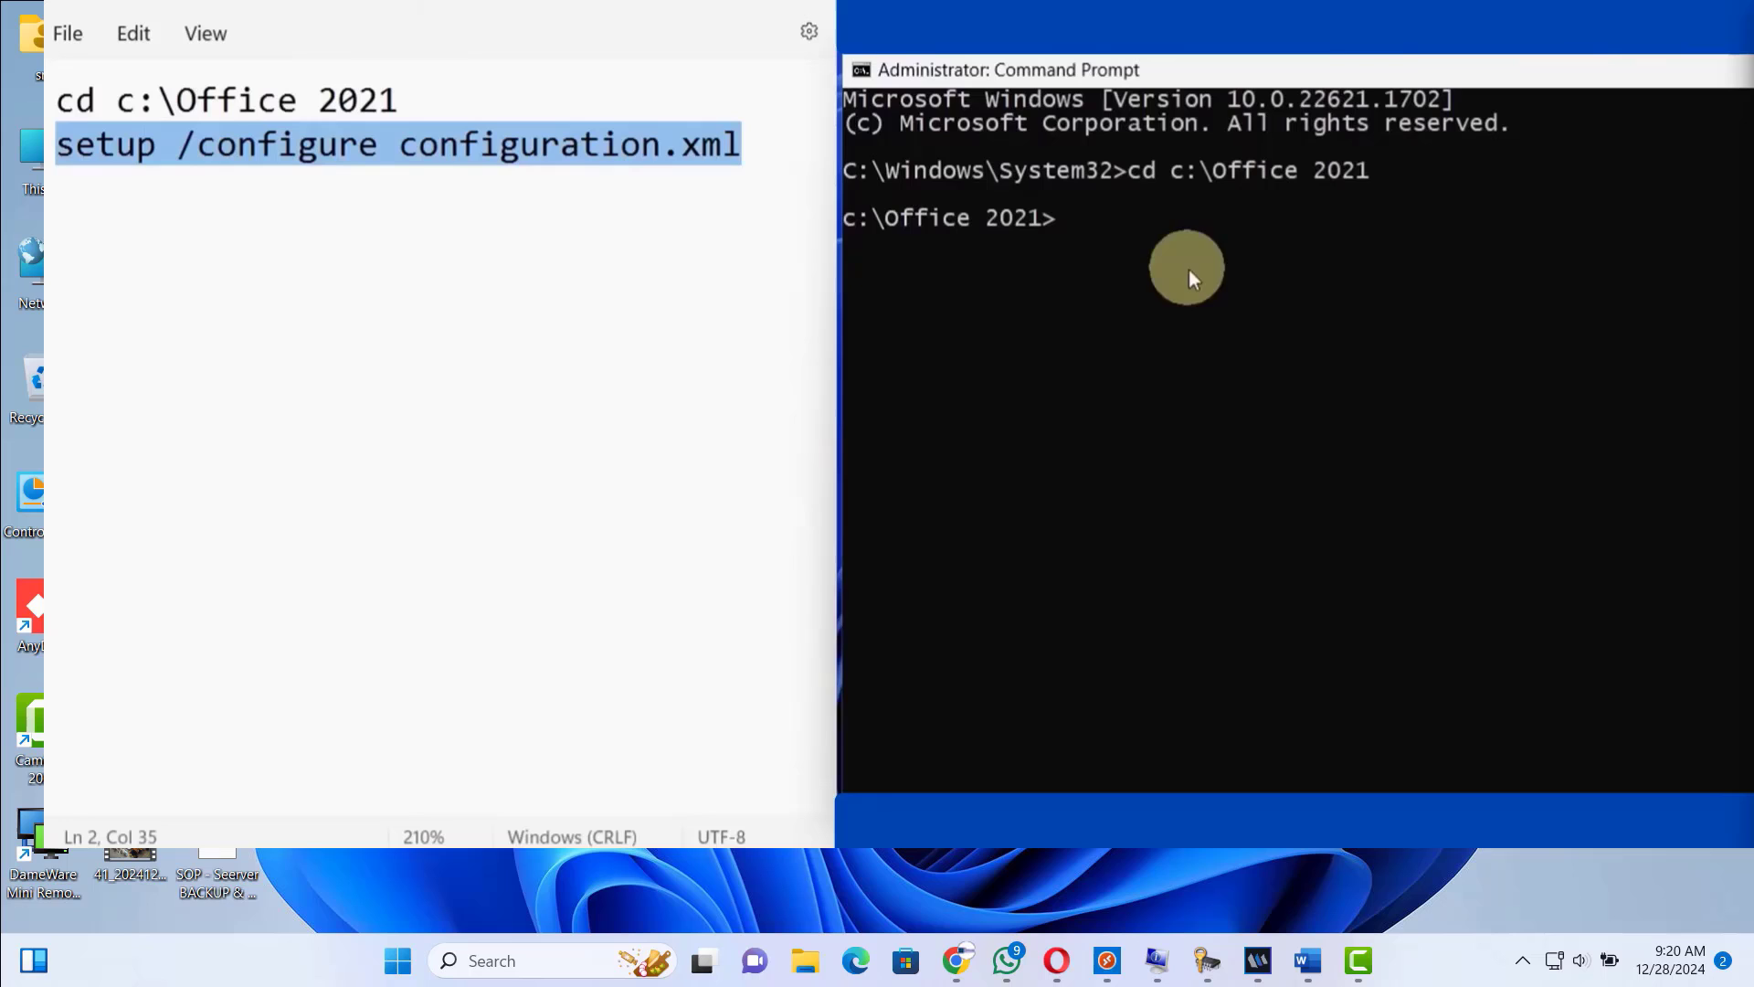
click(862, 70)
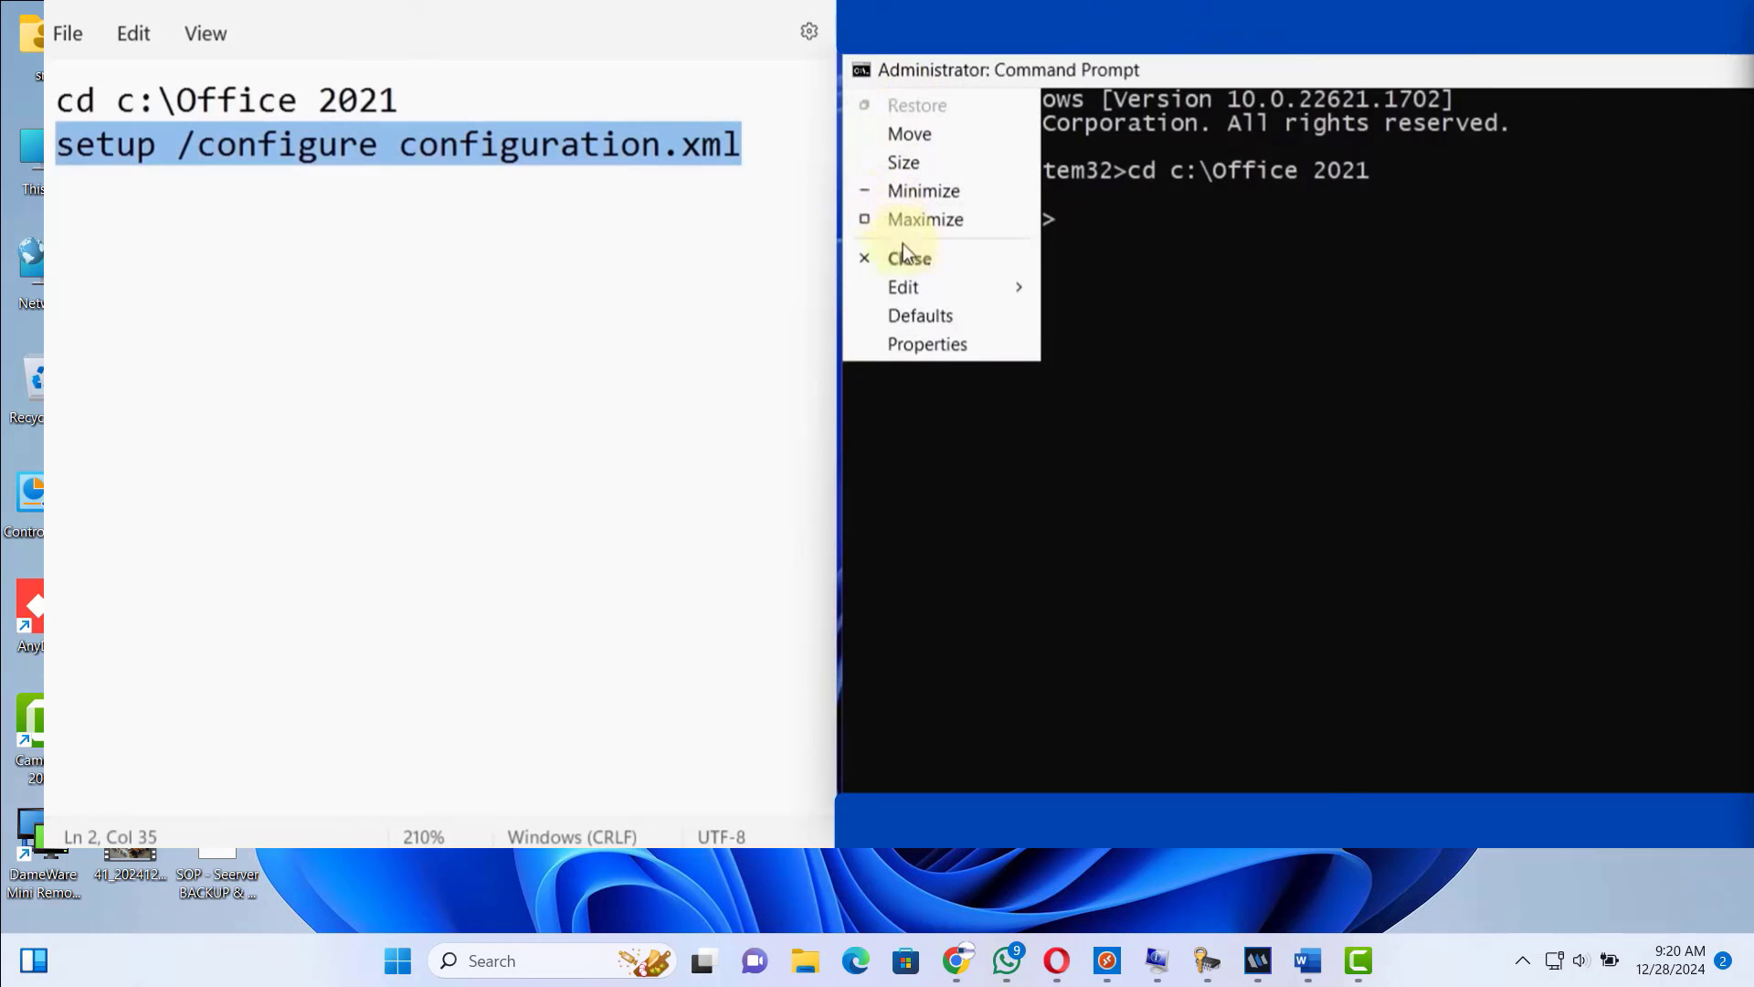
mouse_move(919, 280)
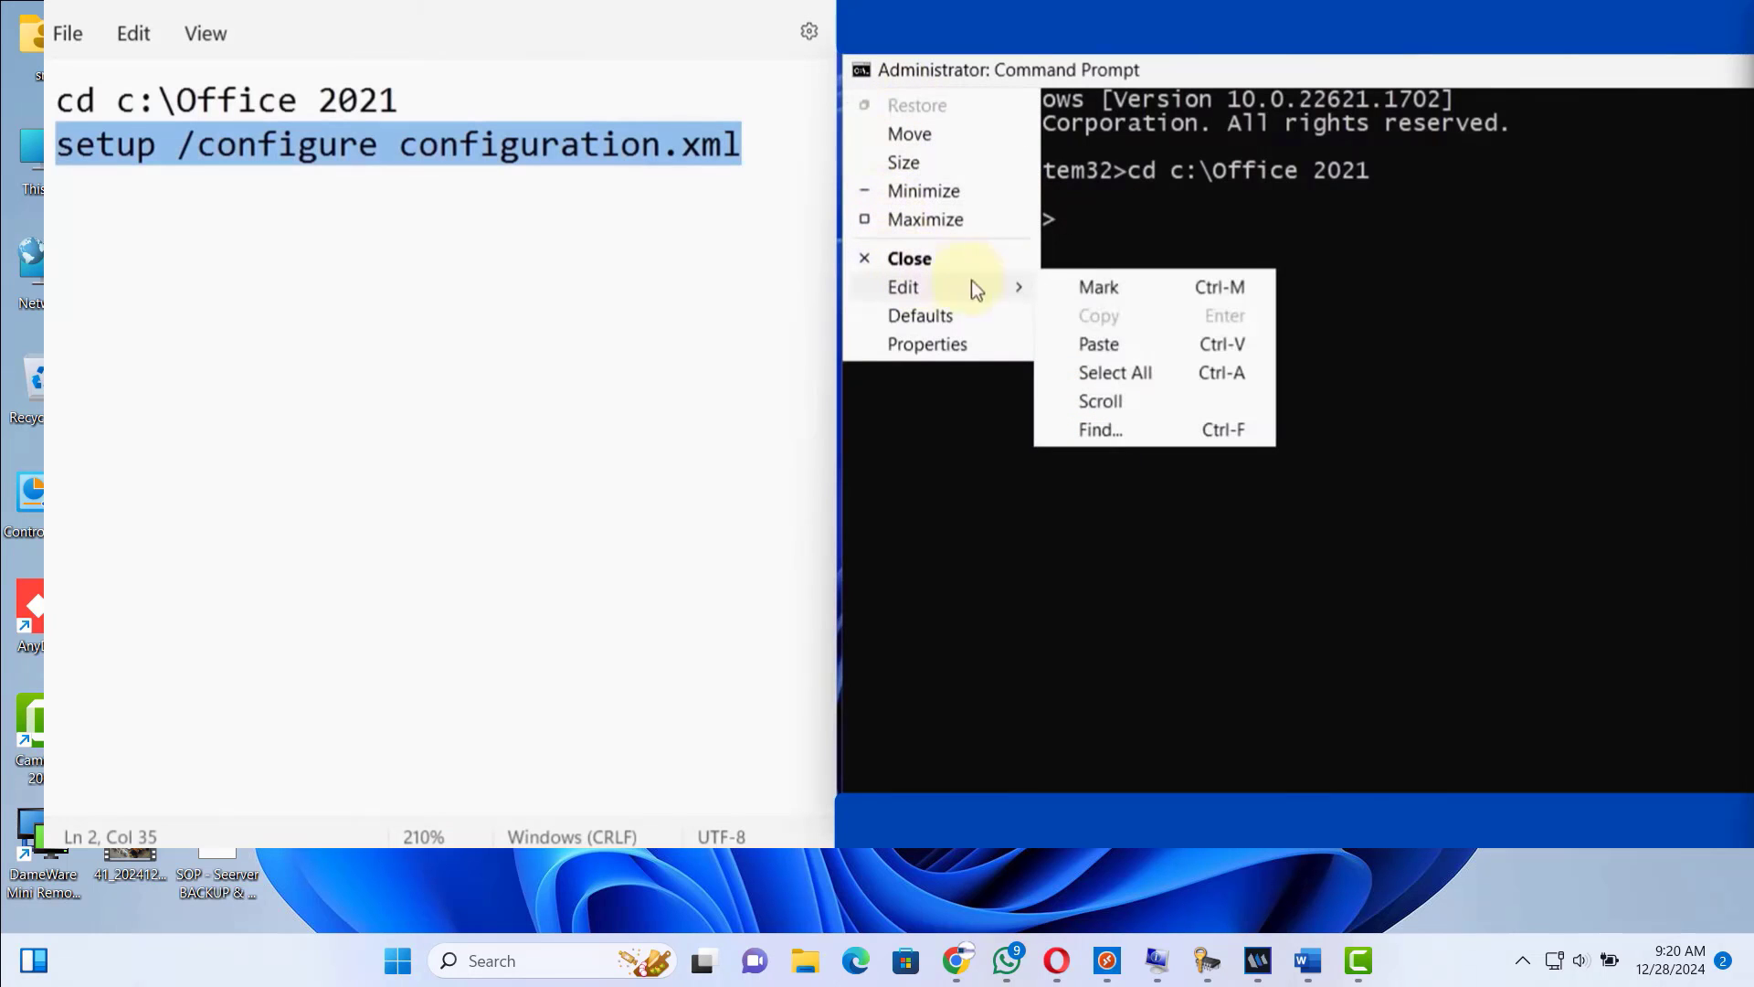
click(1165, 342)
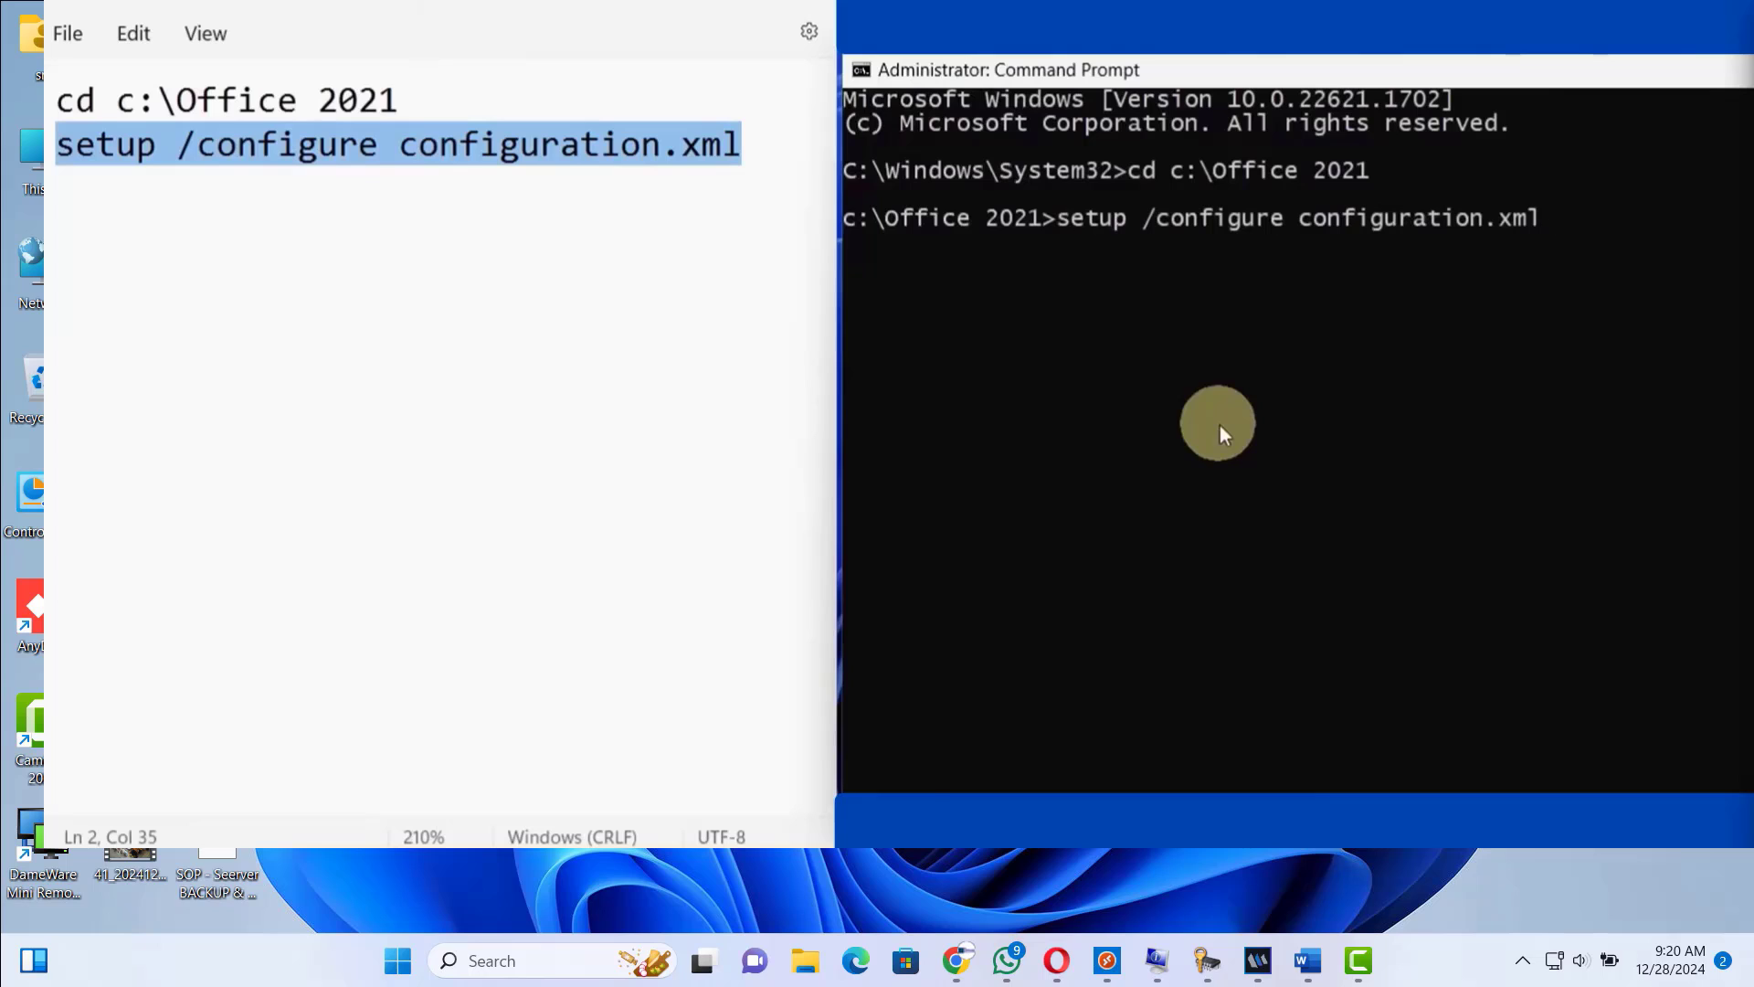
key(Return)
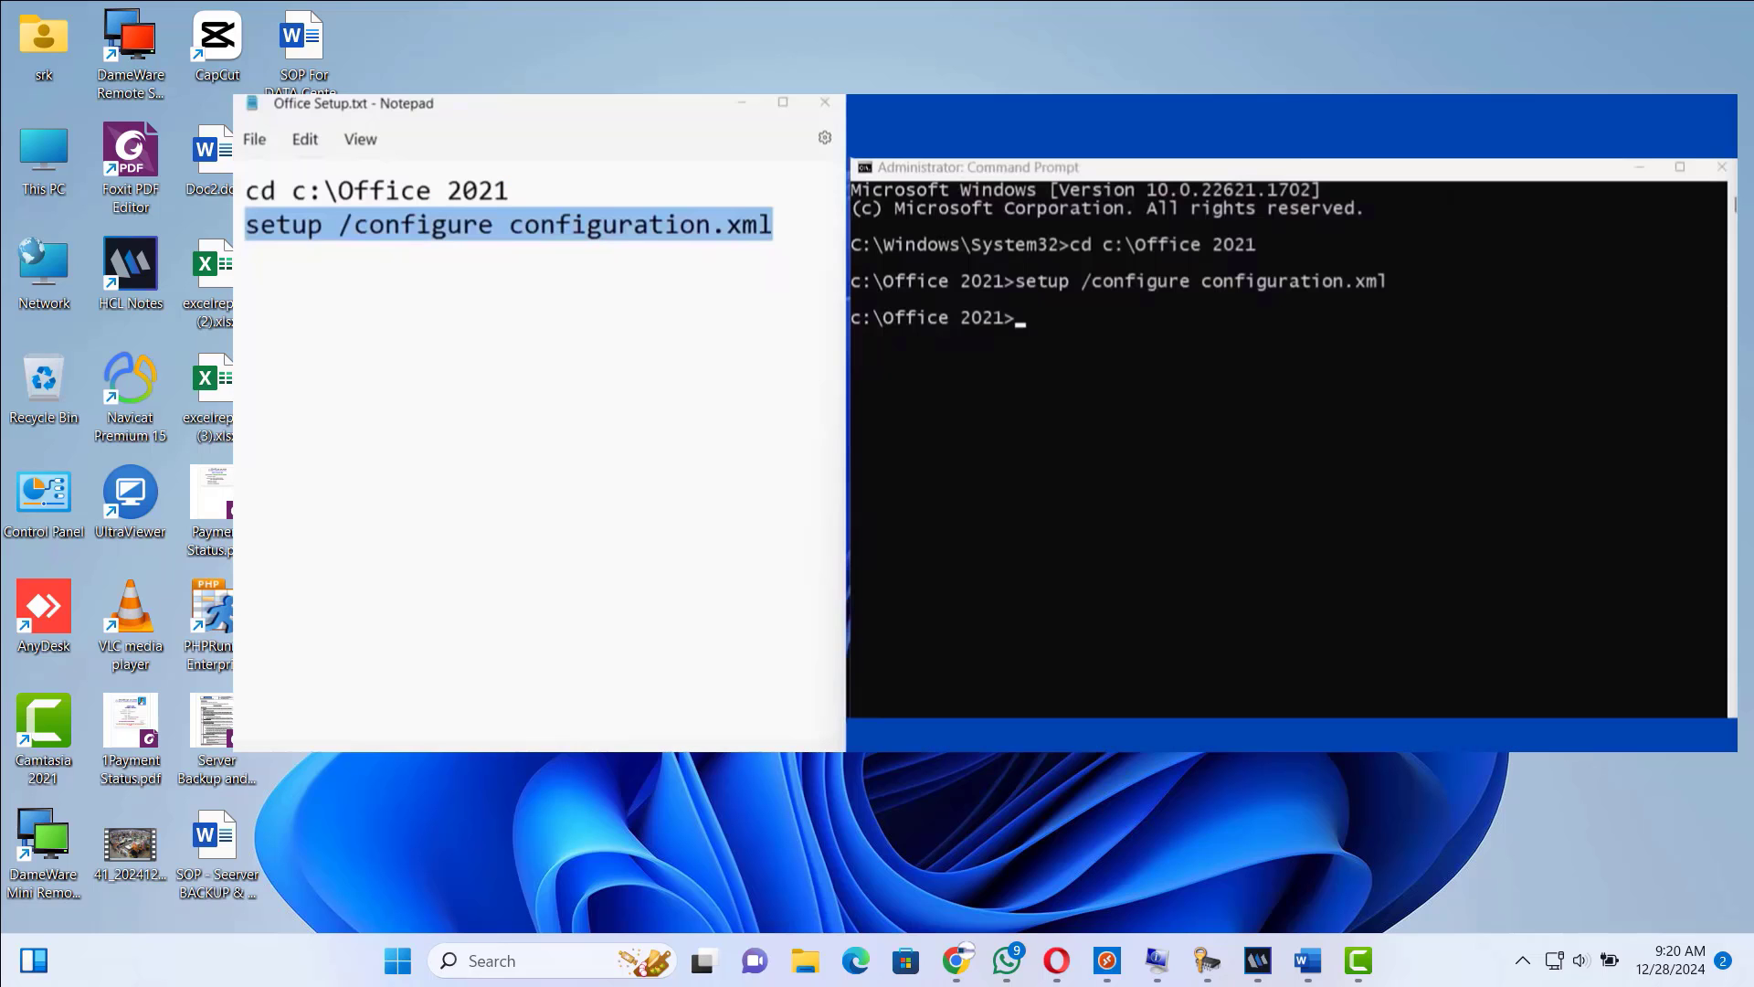
click(1721, 168)
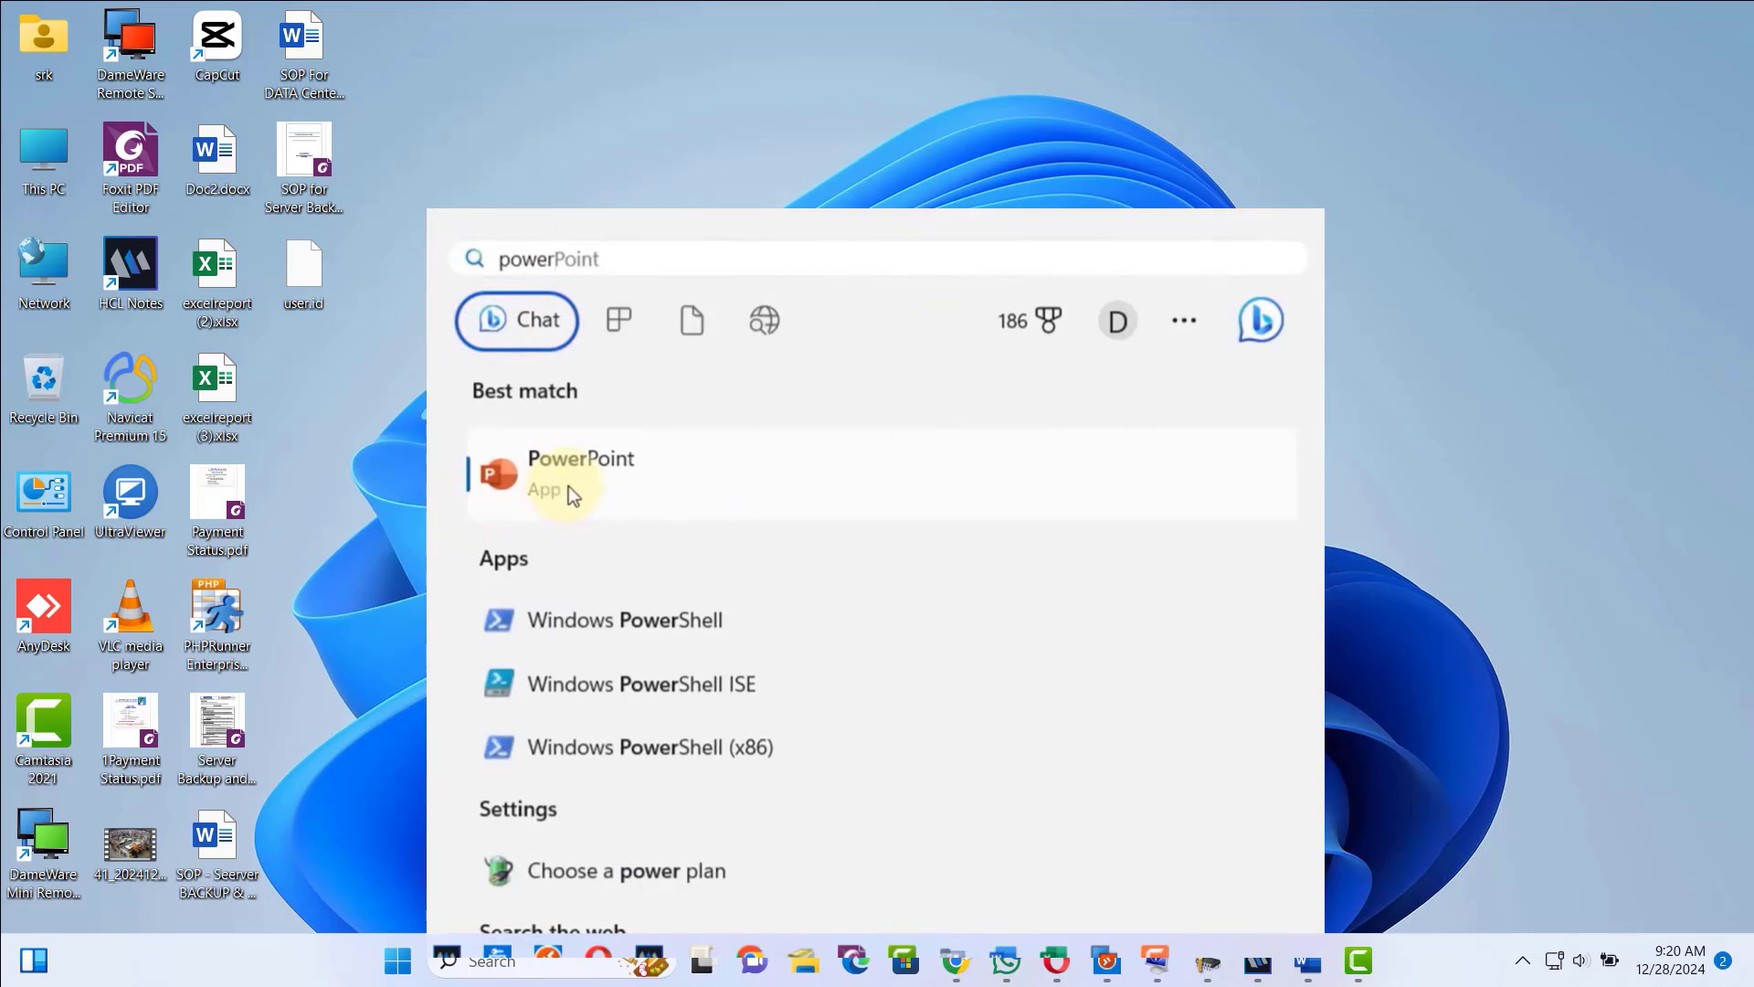
- Search the Start menu for Word, then for 'excel', and launch Excel from Best match
key(BackSpace)
key(BackSpace)
key(BackSpace)
key(BackSpace)
key(BackSpace)
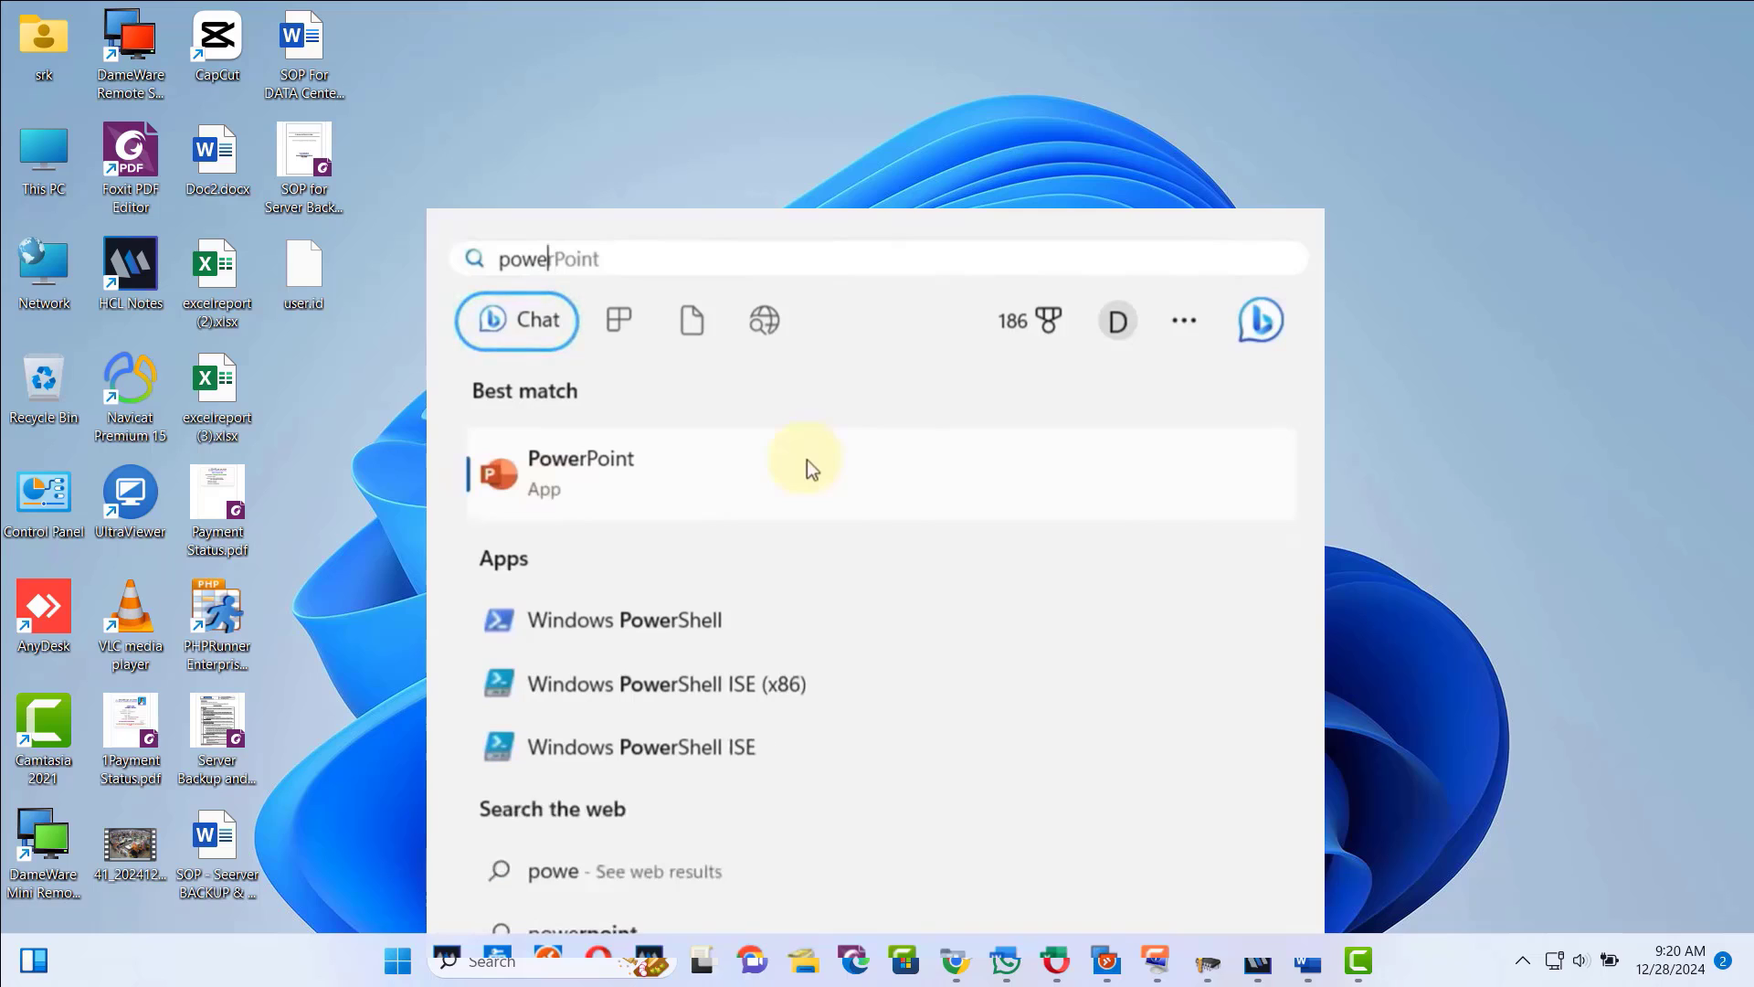
text(word)
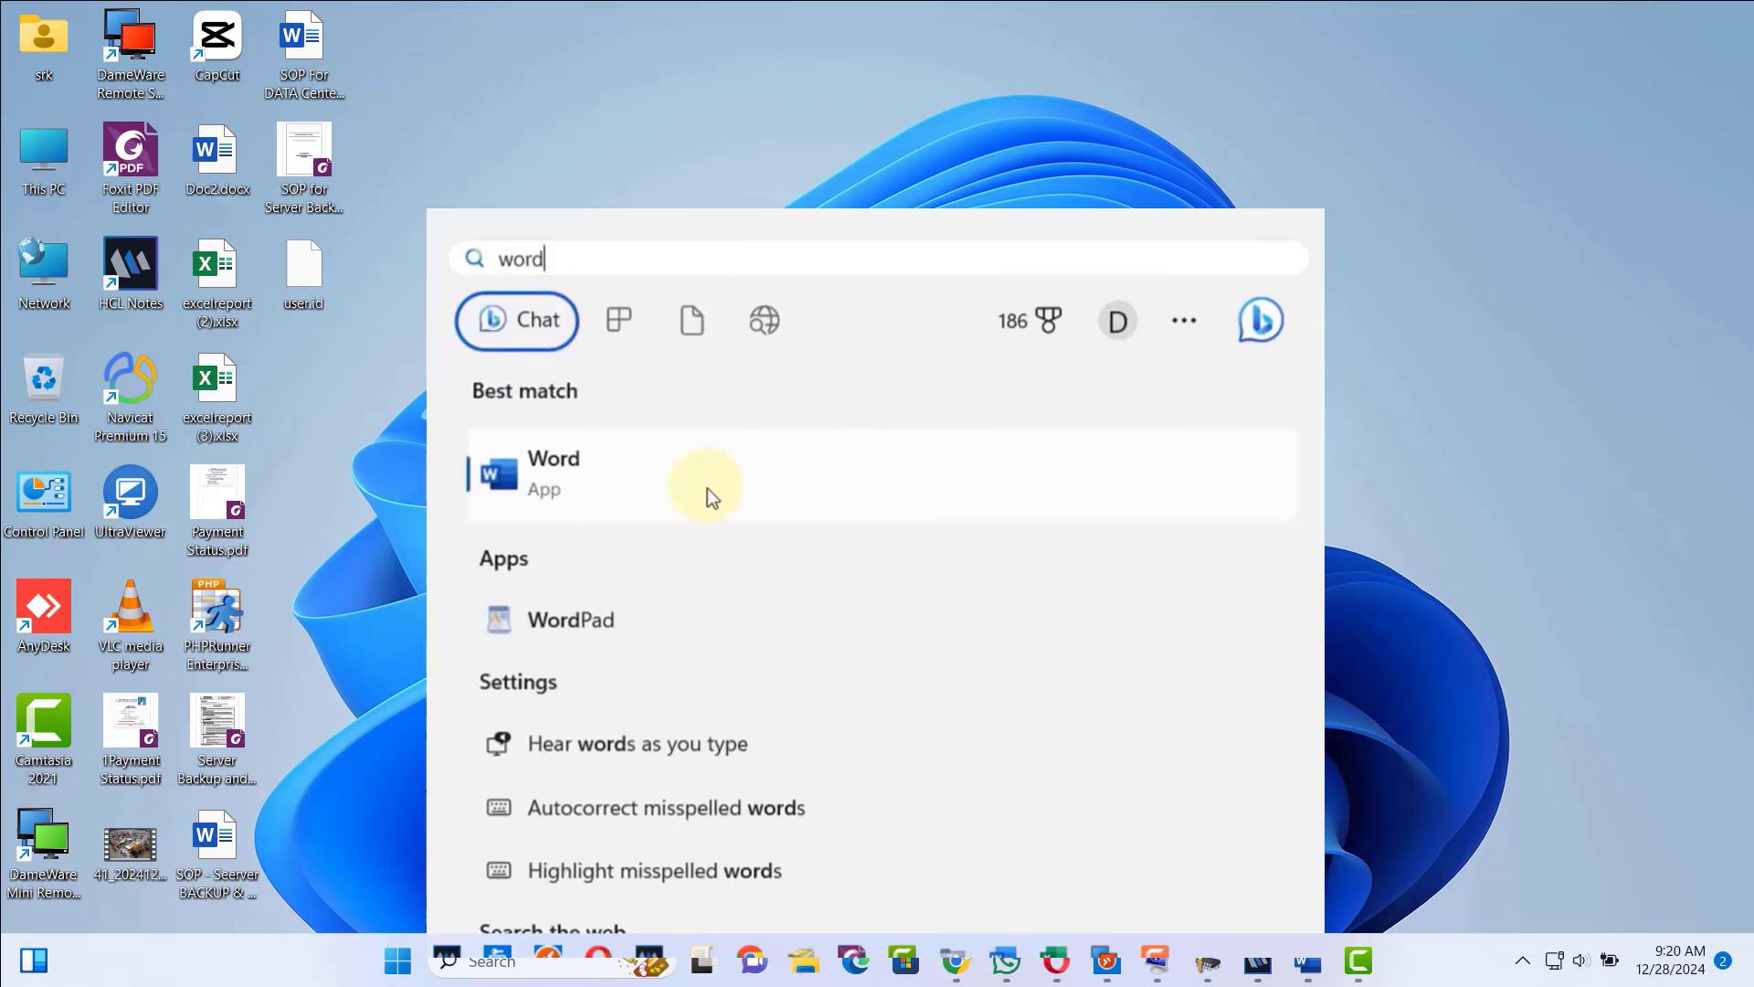
text(ae)
key(BackSpace)
key(BackSpace)
key(BackSpace)
key(BackSpace)
key(BackSpace)
key(BackSpace)
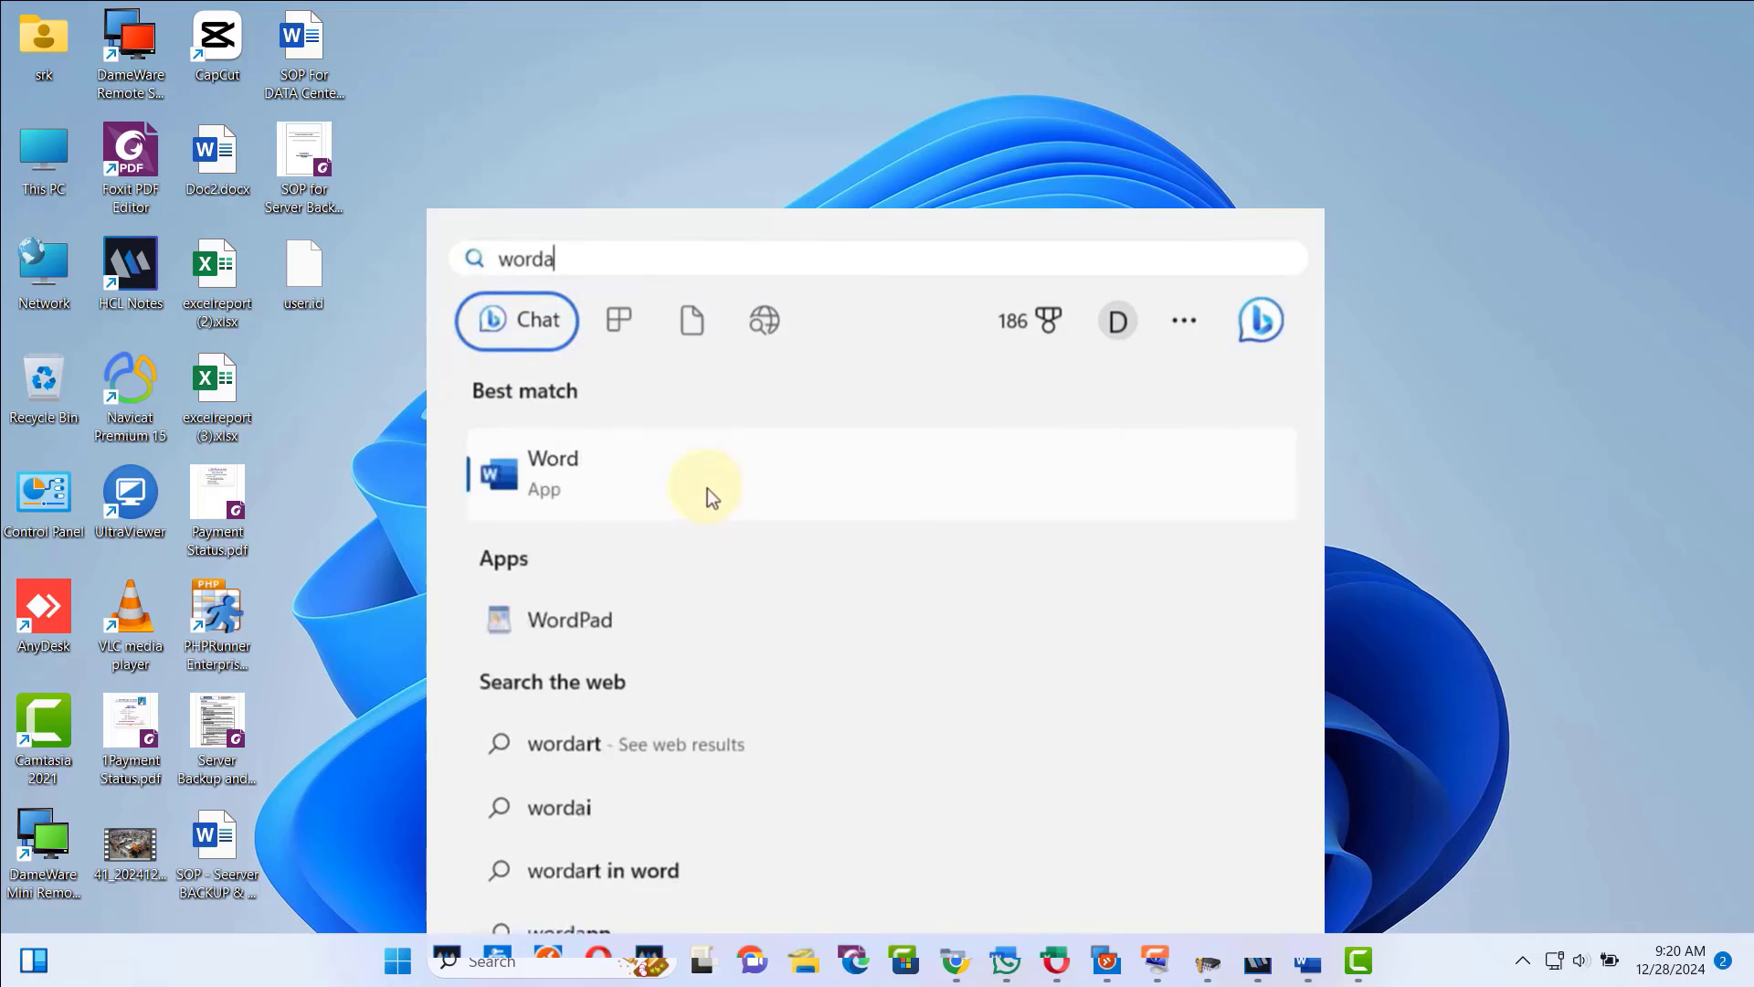
text(excel)
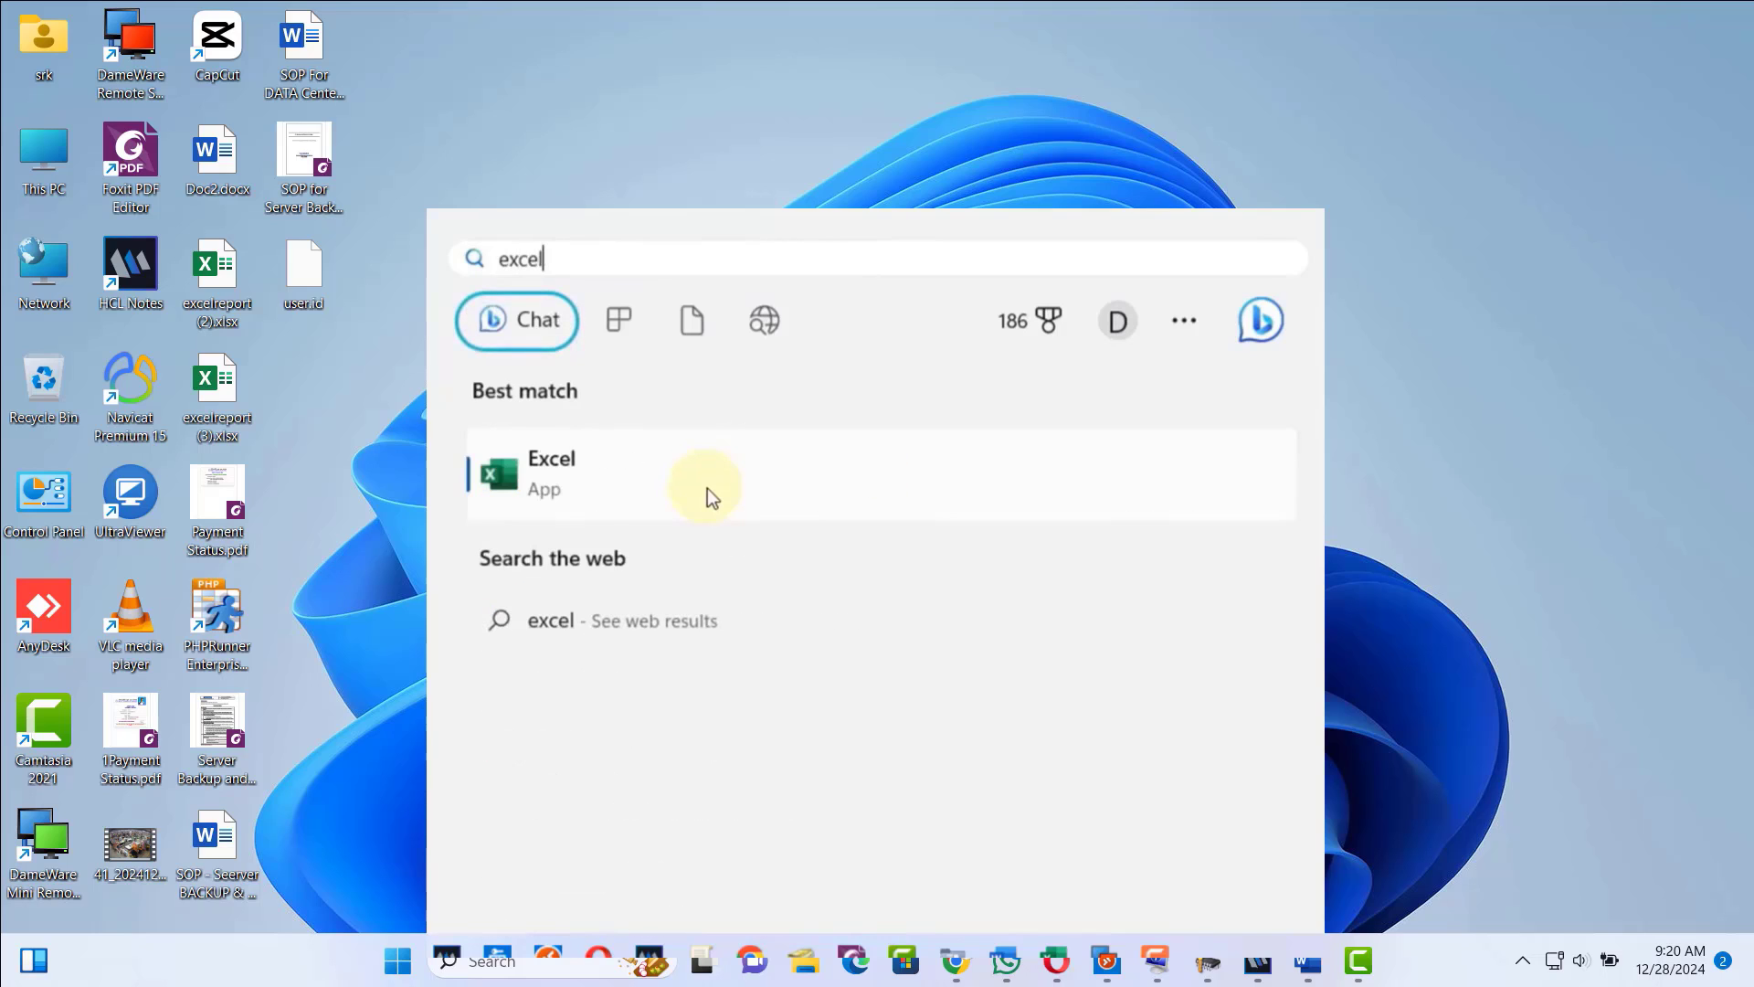
click(707, 488)
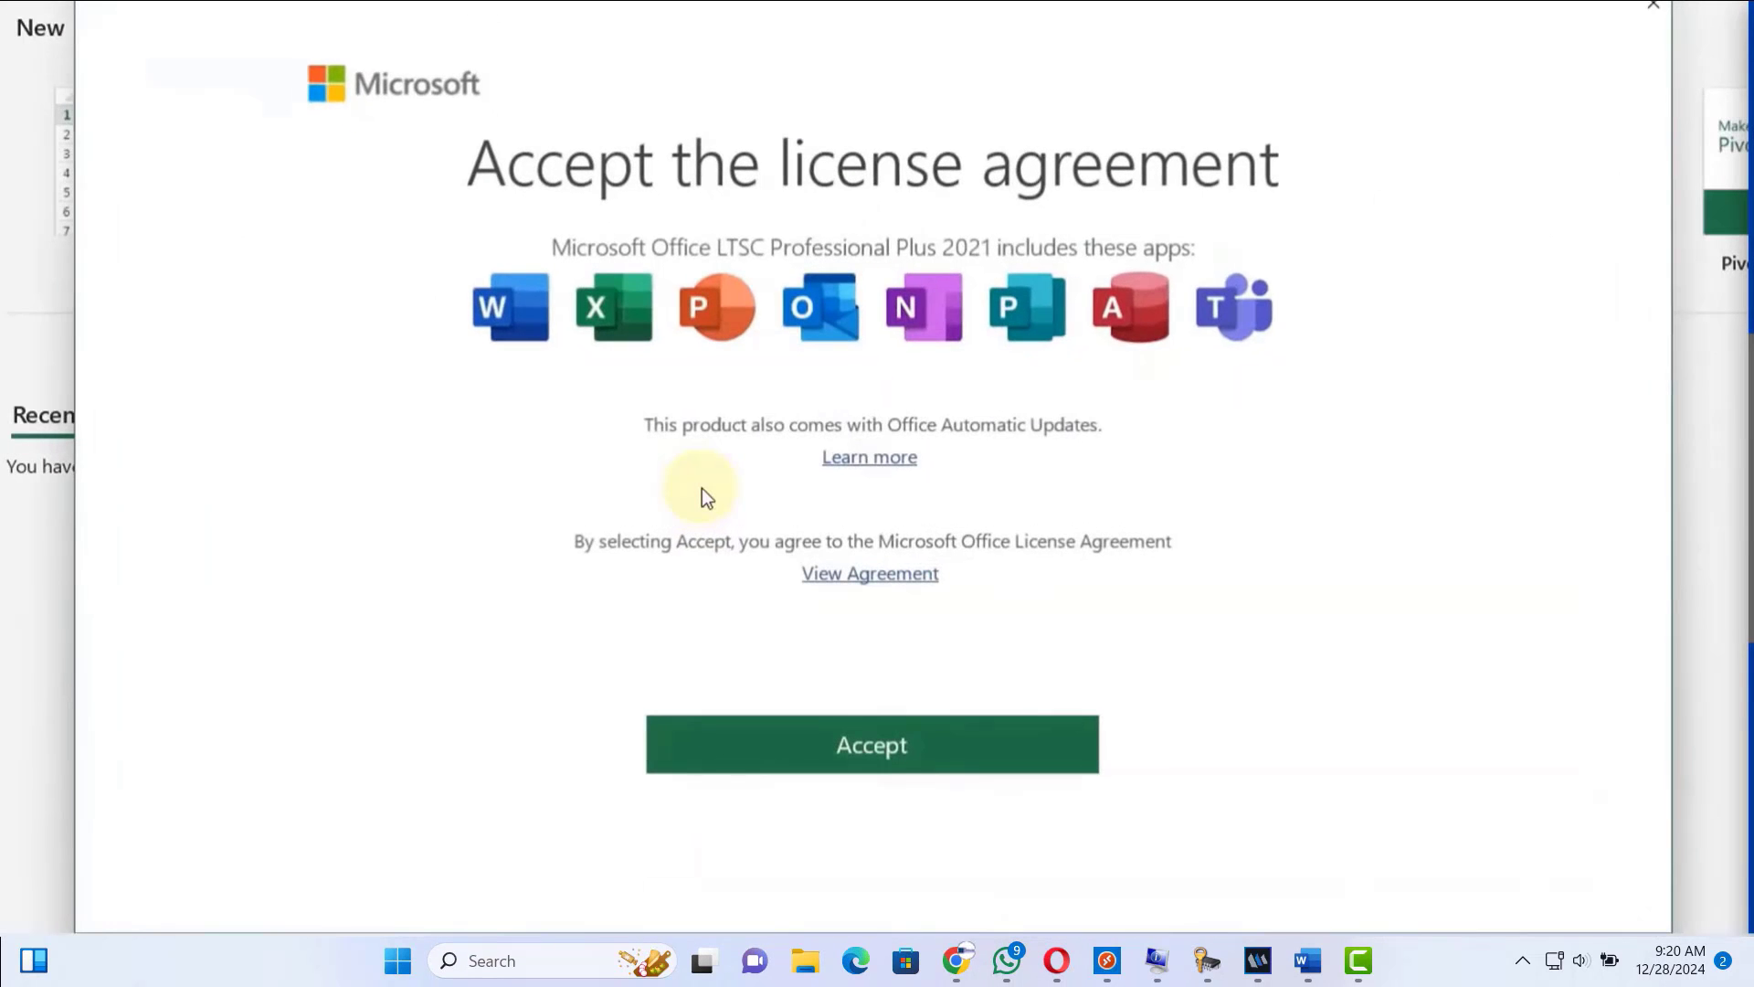
- Accept the licence, choose 'No, don't send optional data', finish the notices, and open a Blank workbook
click(869, 759)
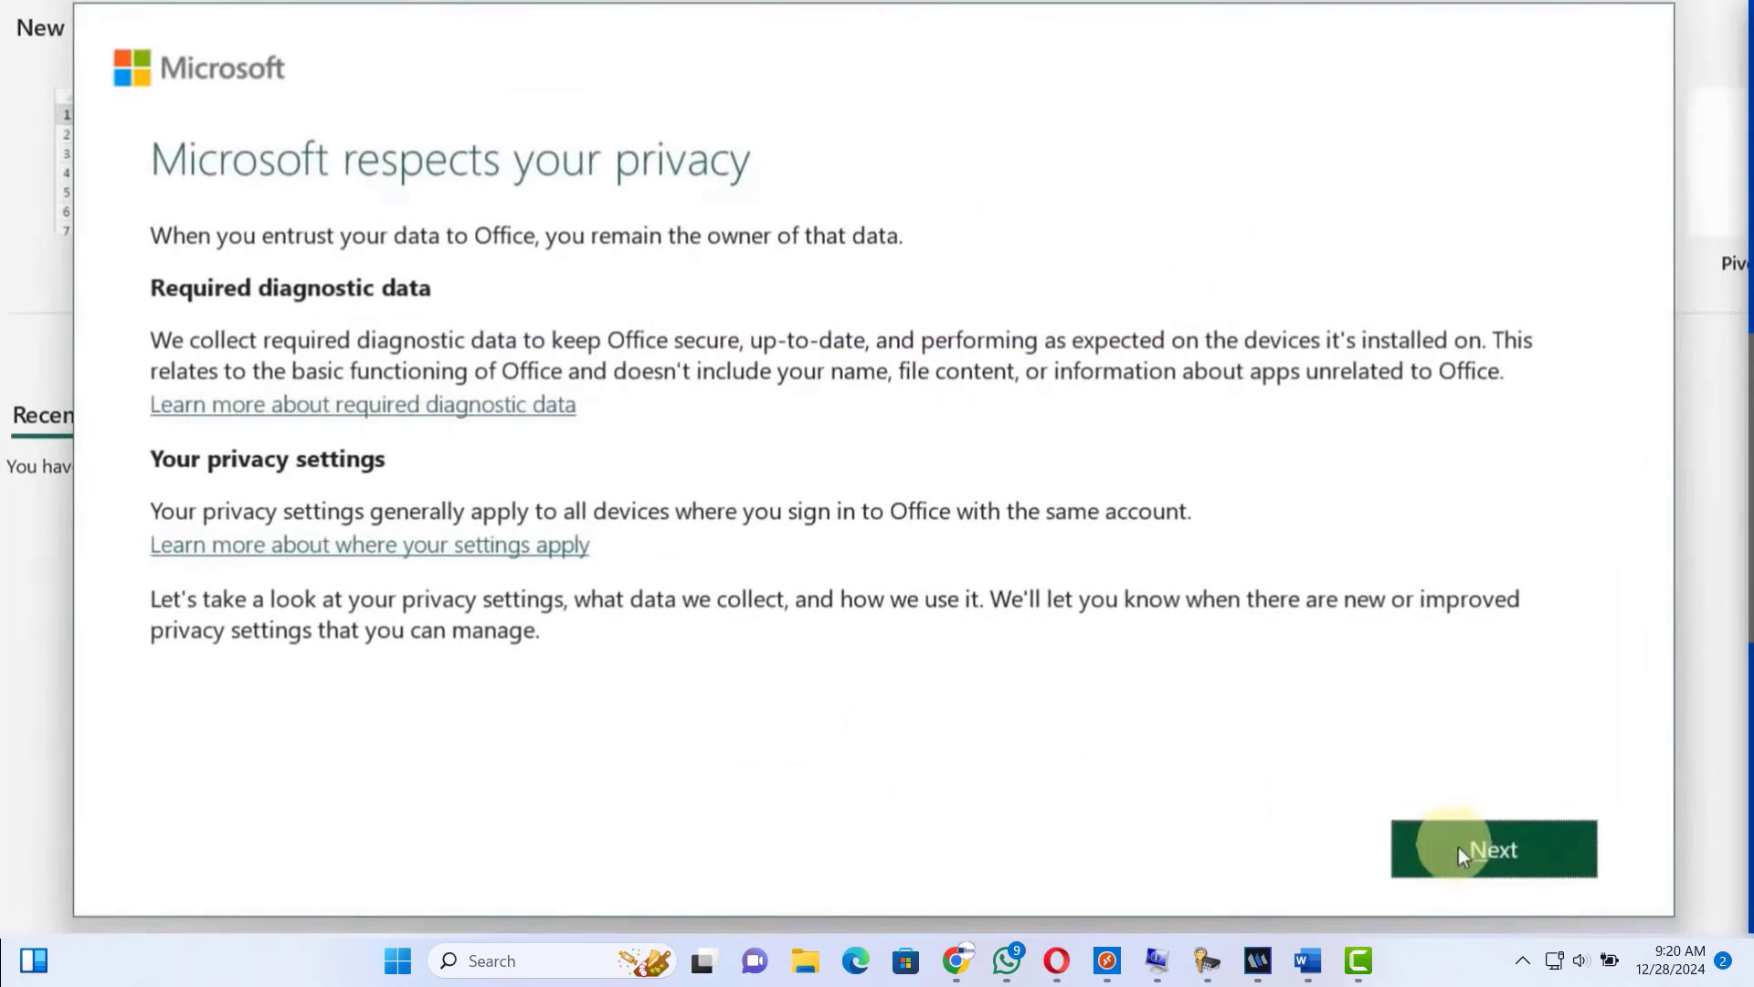
click(1473, 855)
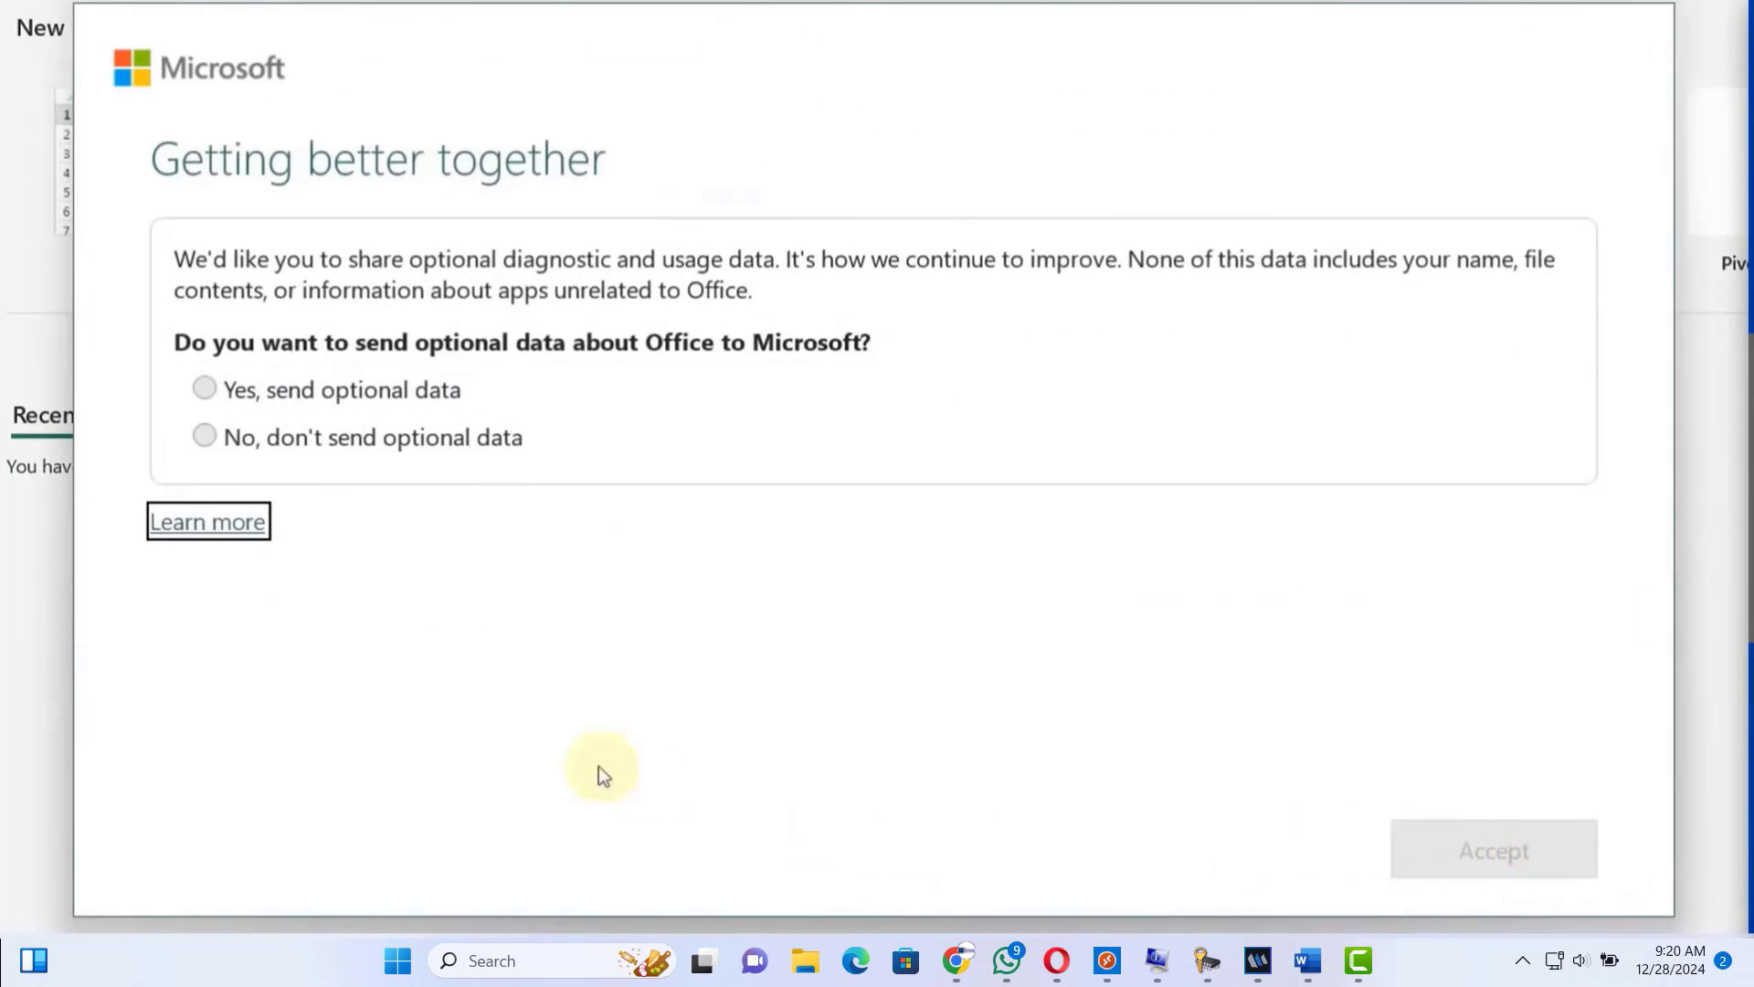
click(224, 436)
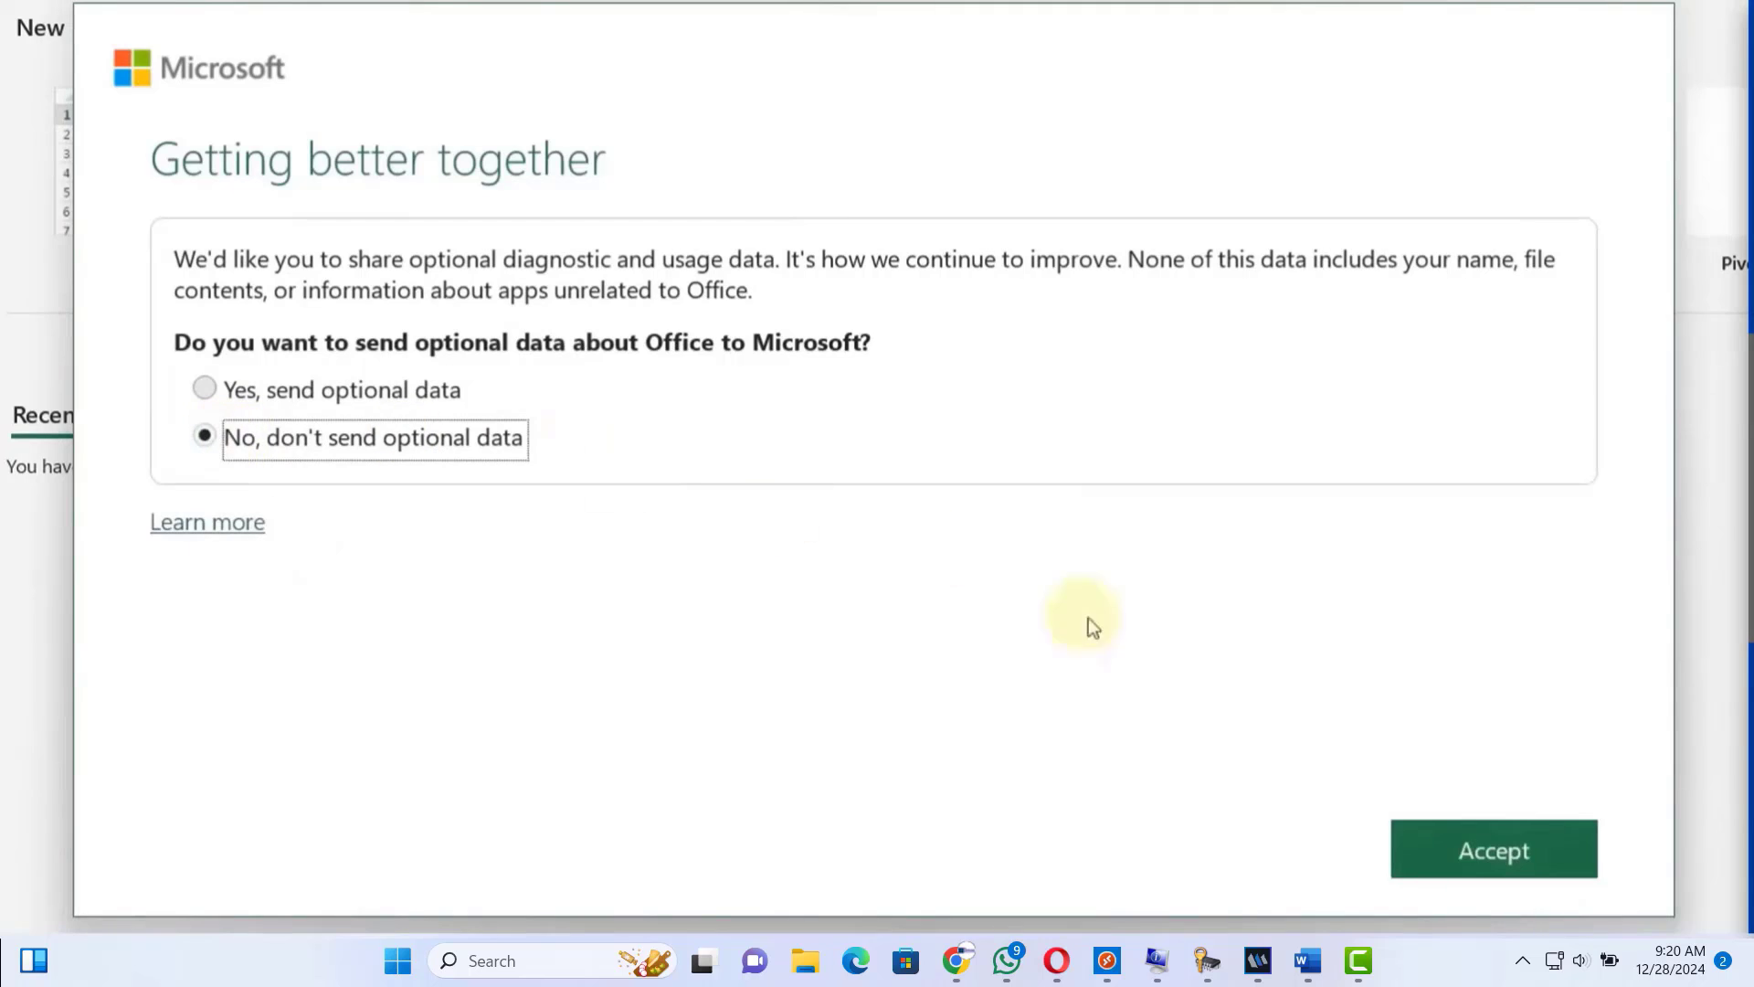
click(1473, 858)
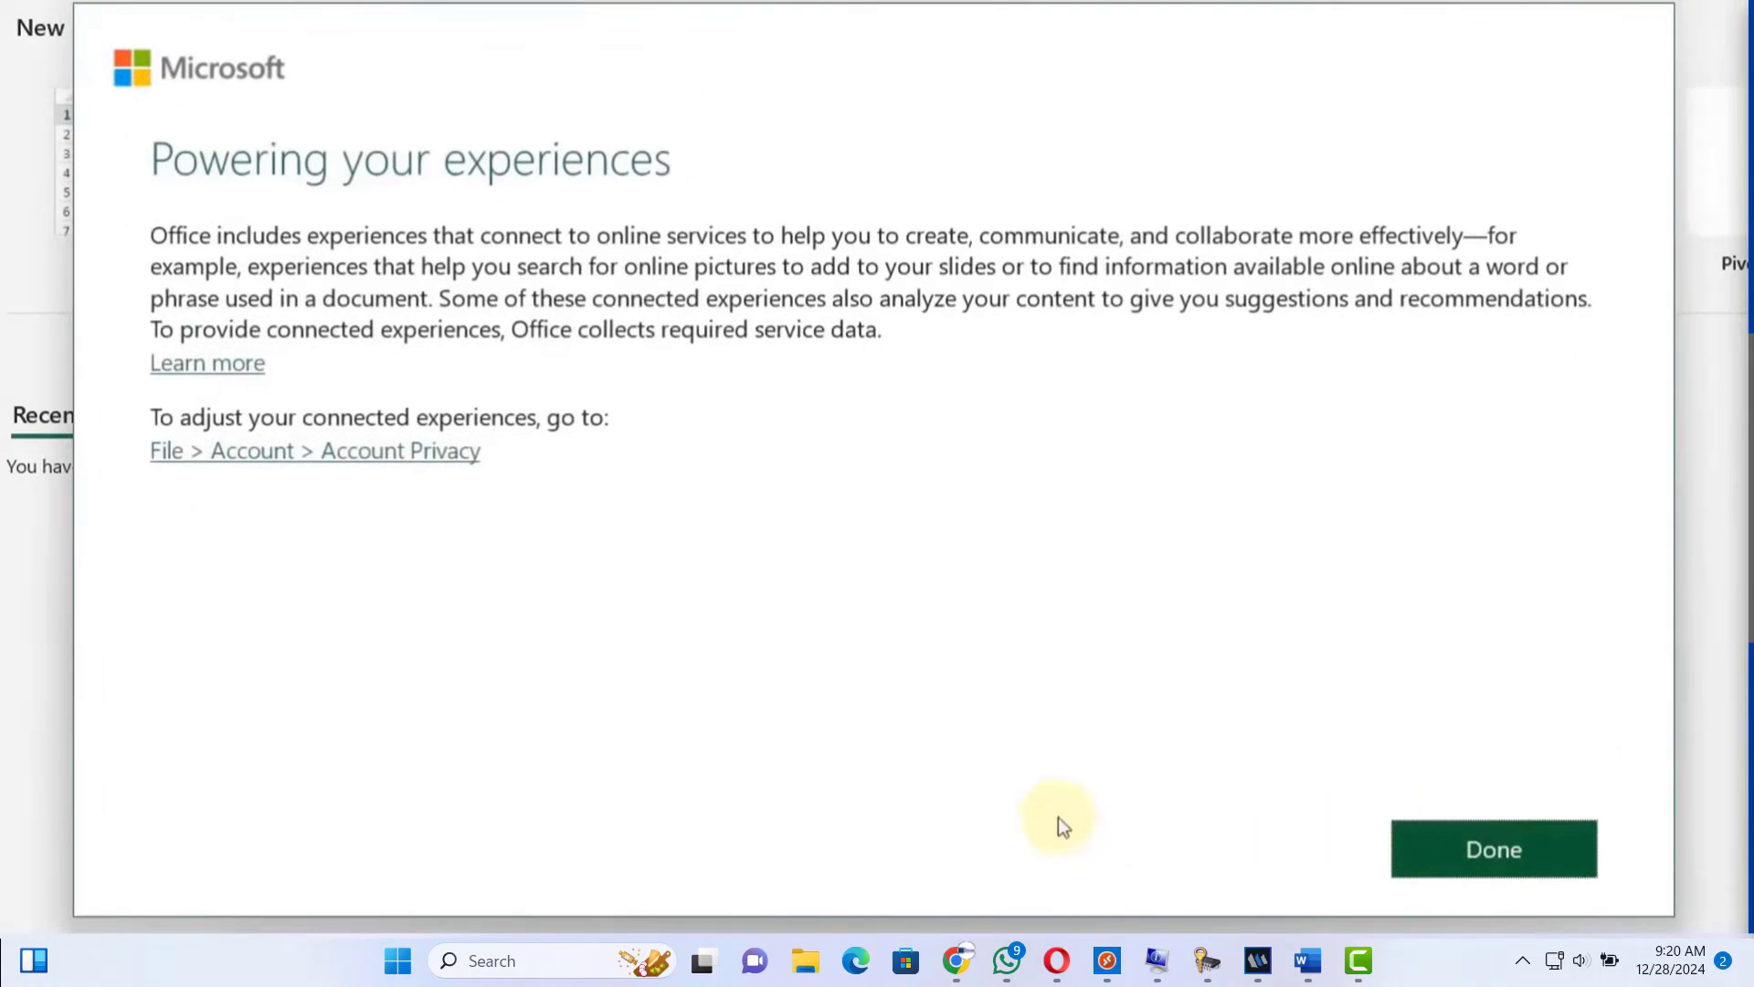
click(1545, 848)
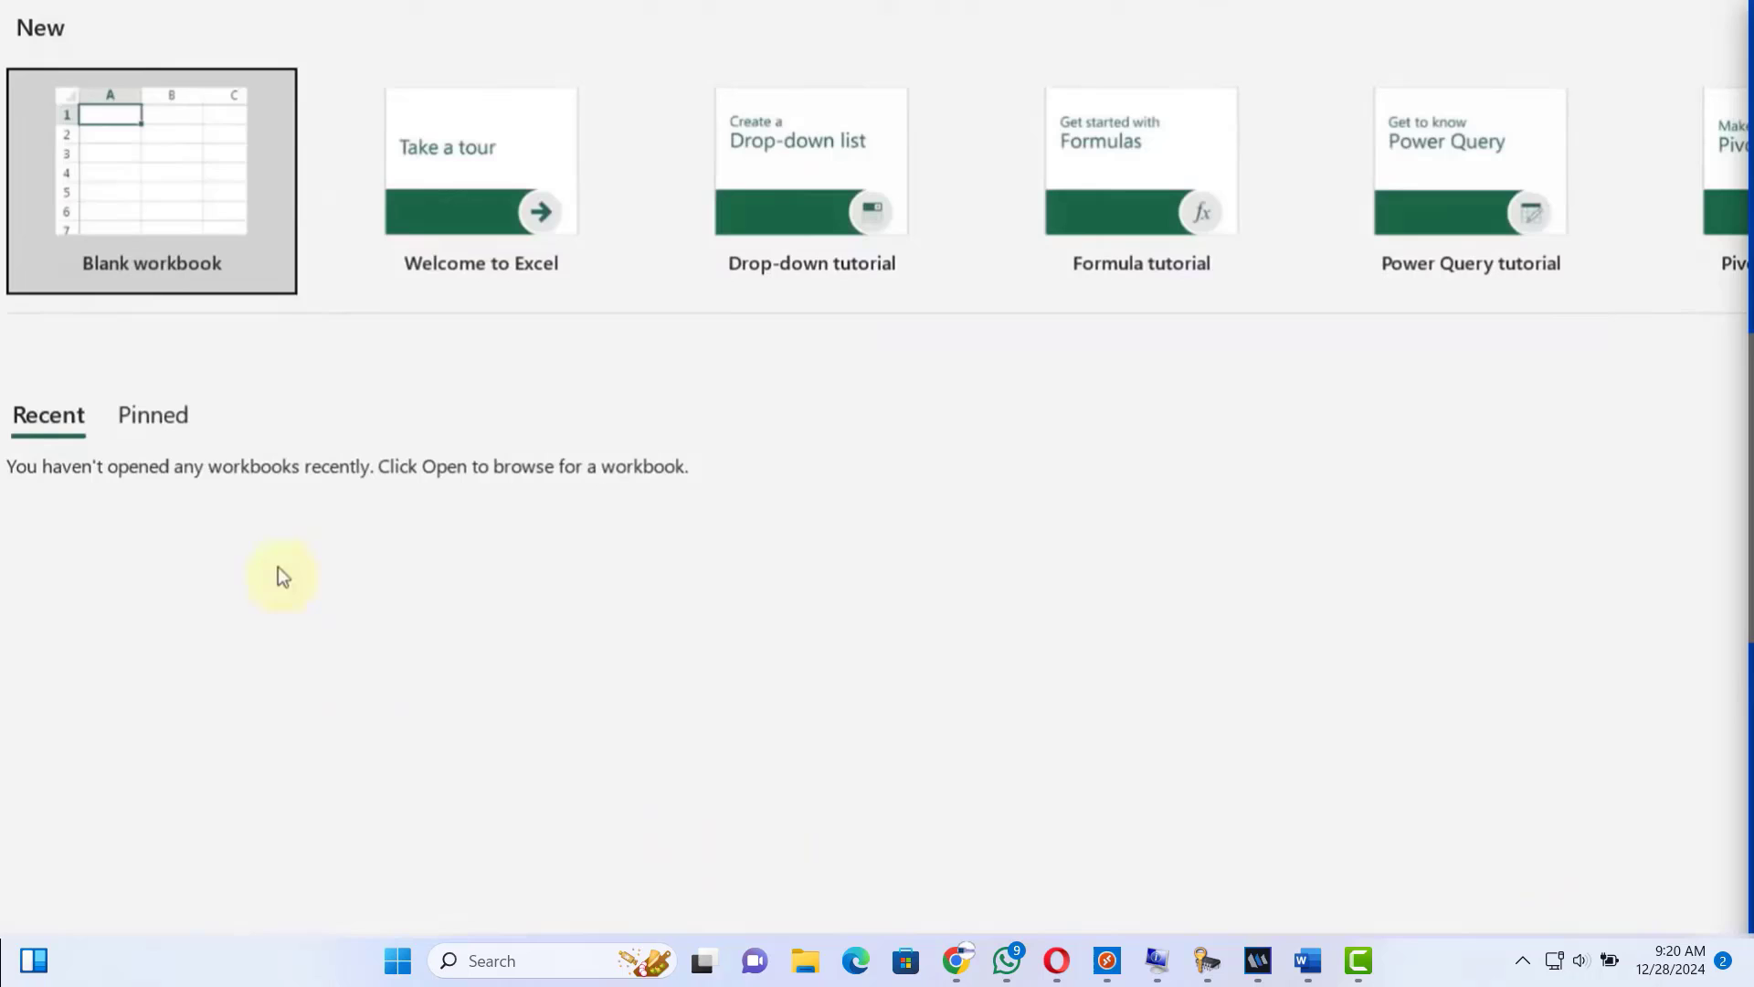
click(169, 267)
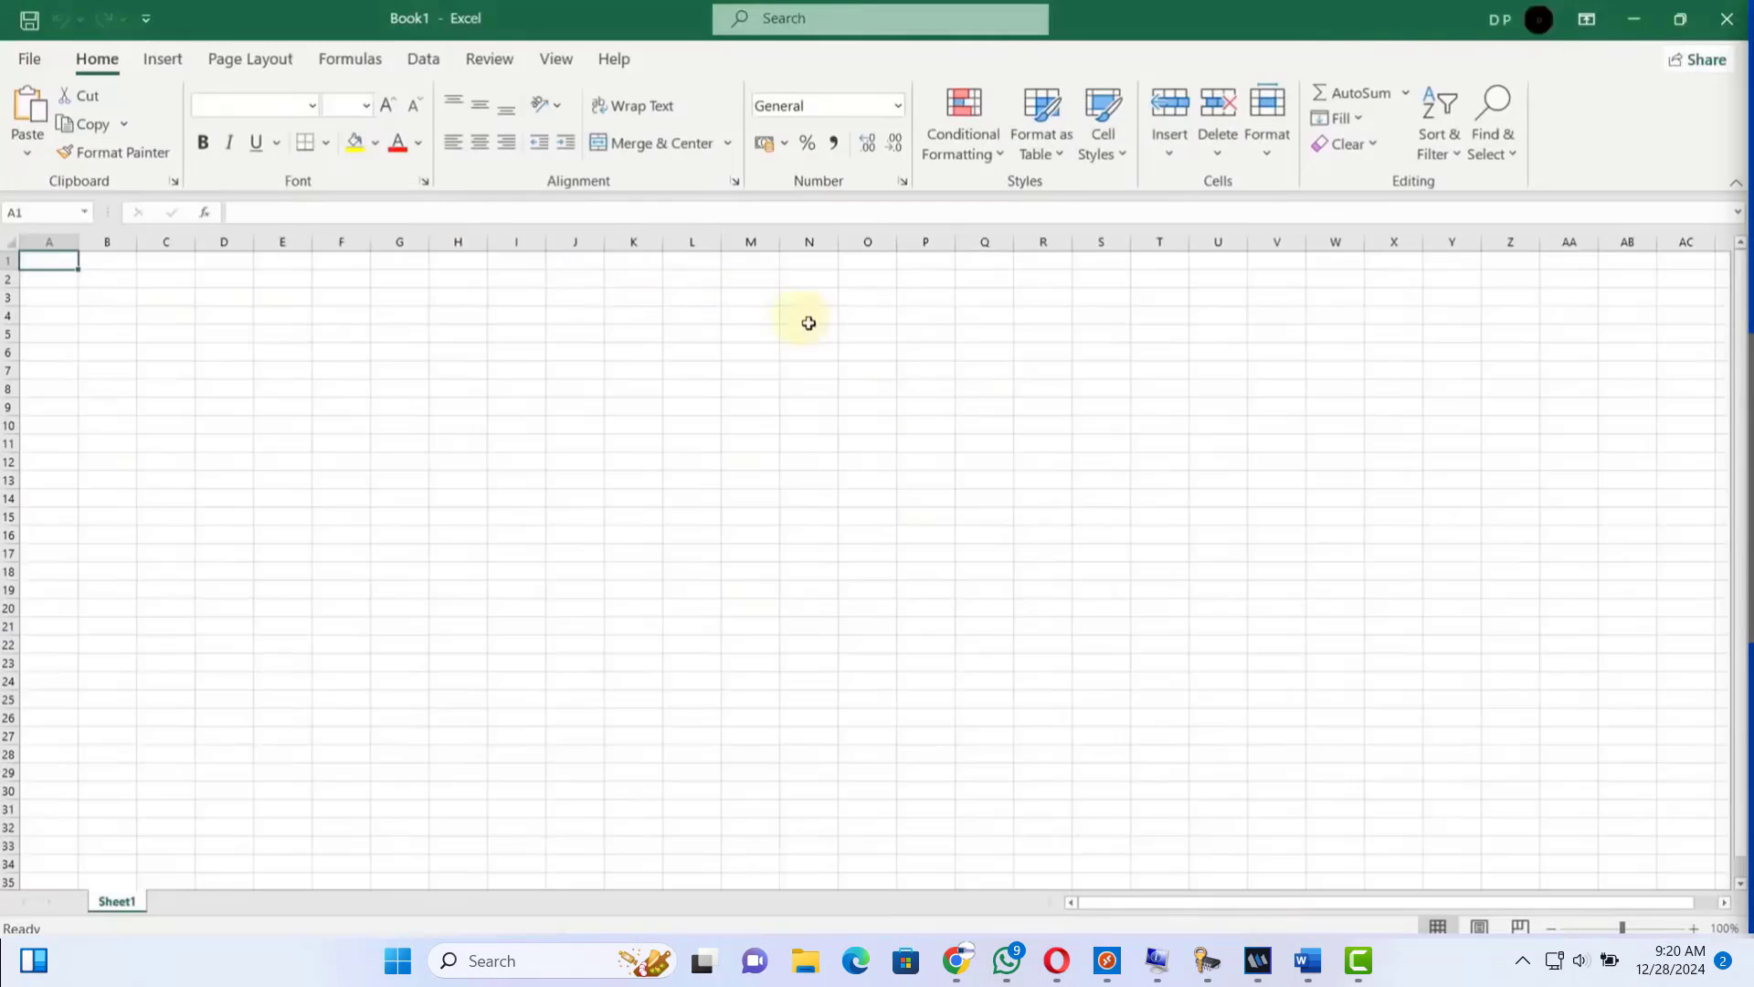